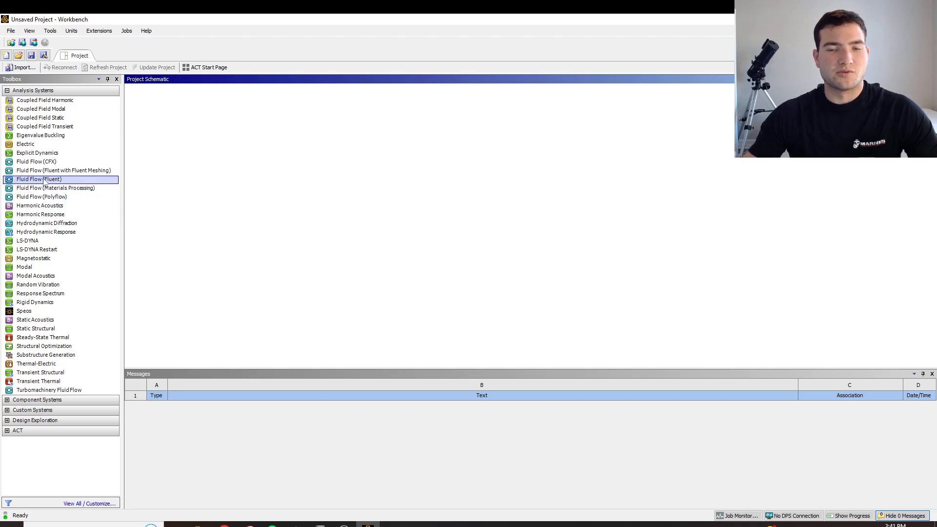
Add a Fluid Flow (Fluent) analysis system to the project and open a new DesignModeler geometry for it
{"action": "left_click_drag", "start_coordinate": [45, 182], "coordinate": [205, 140]}
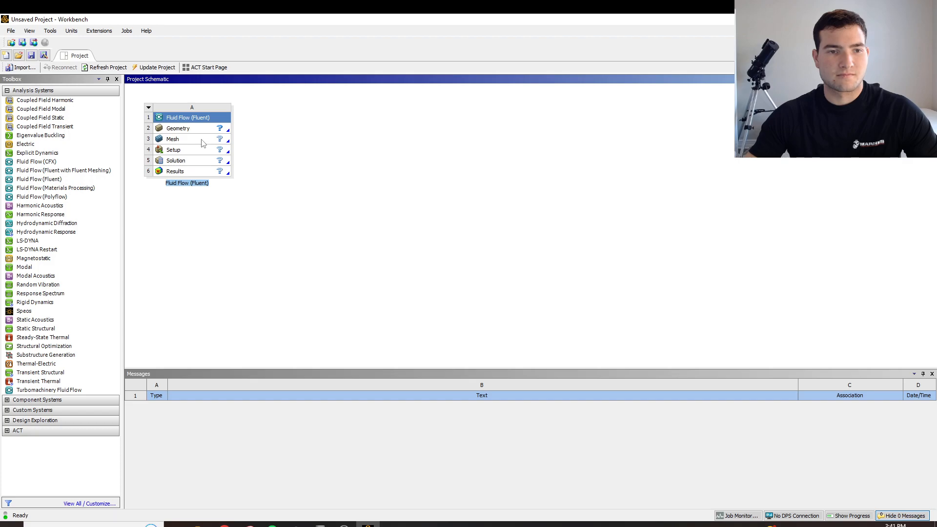
{"action": "right_click", "coordinate": [197, 135]}
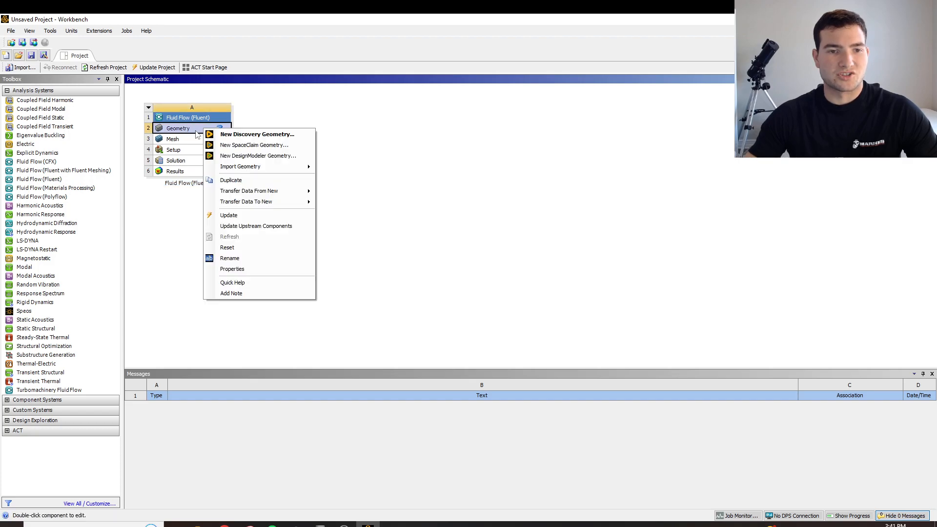
{"action": "left_click", "coordinate": [258, 156]}
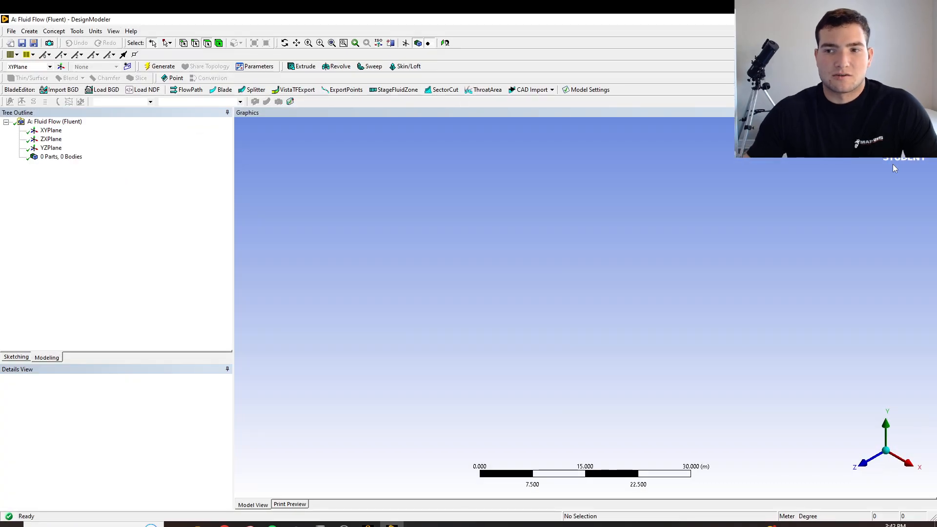
Orient the view square to the XY plane, select XYPlane for sketching, and set the length unit to centimeters
{"action": "left_click", "coordinate": [867, 466]}
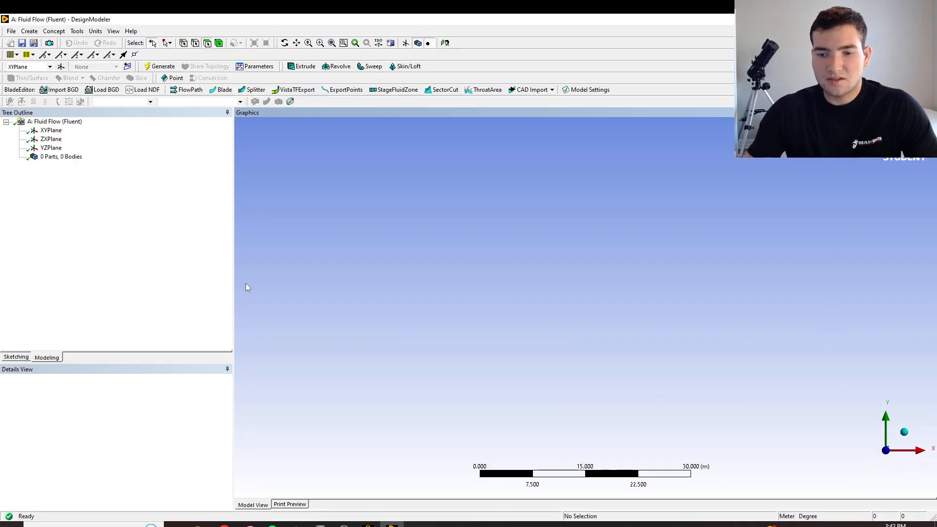
{"action": "left_click", "coordinate": [51, 130]}
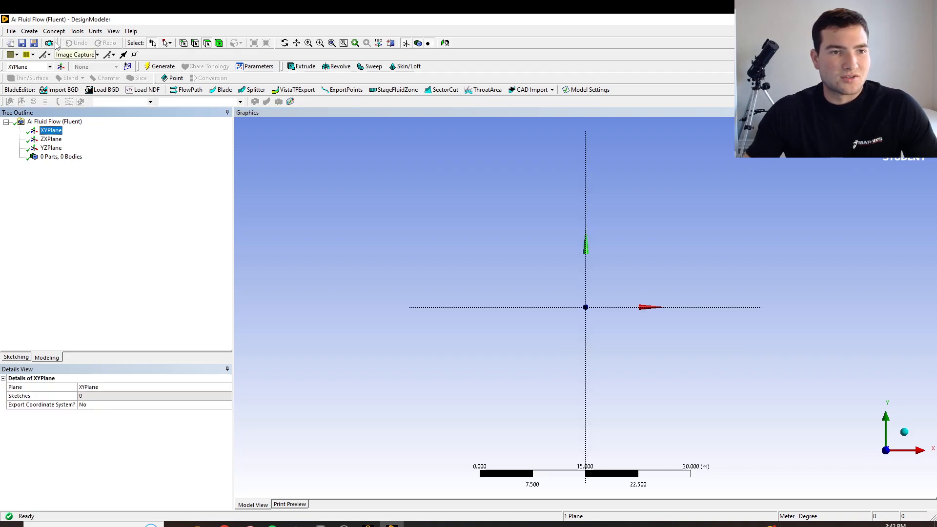
{"action": "left_click", "coordinate": [95, 31]}
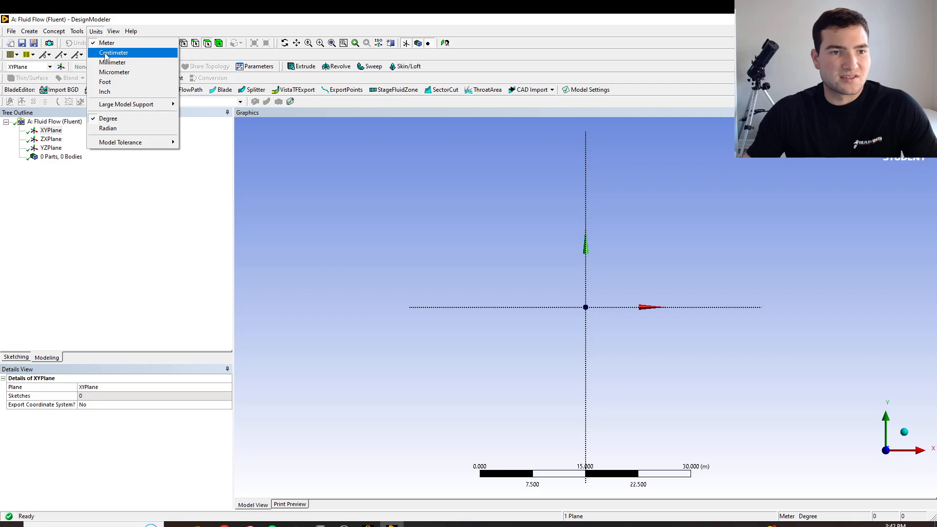
{"action": "left_click", "coordinate": [109, 52]}
Sketch a horizontal line about 26 cm long from the Y axis just above the origin, plus an inclined line from its far end back toward the axis
{"action": "left_click", "coordinate": [16, 357]}
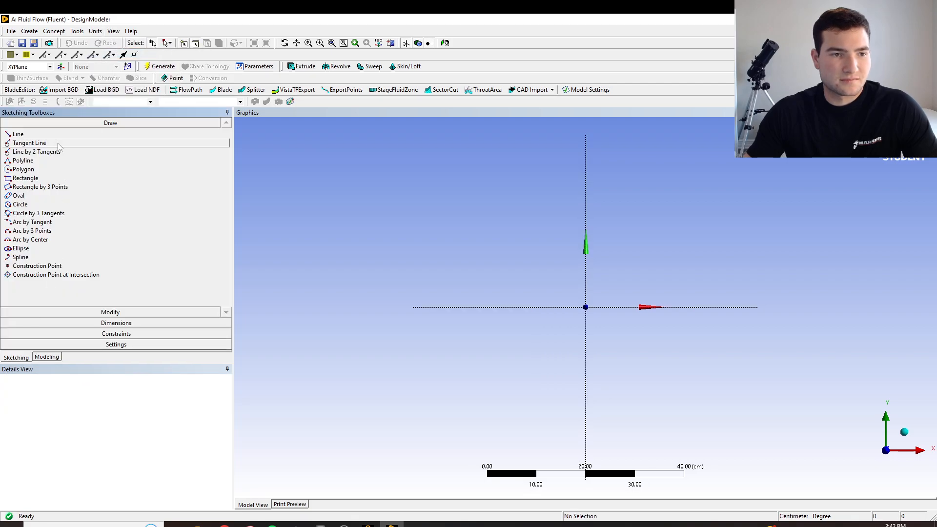
{"action": "left_click", "coordinate": [30, 135]}
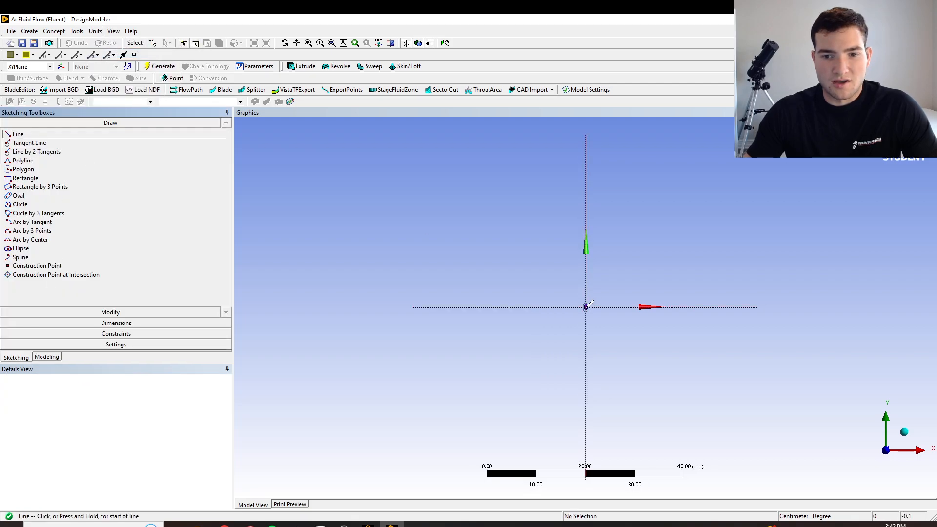
{"action": "left_click", "coordinate": [586, 301]}
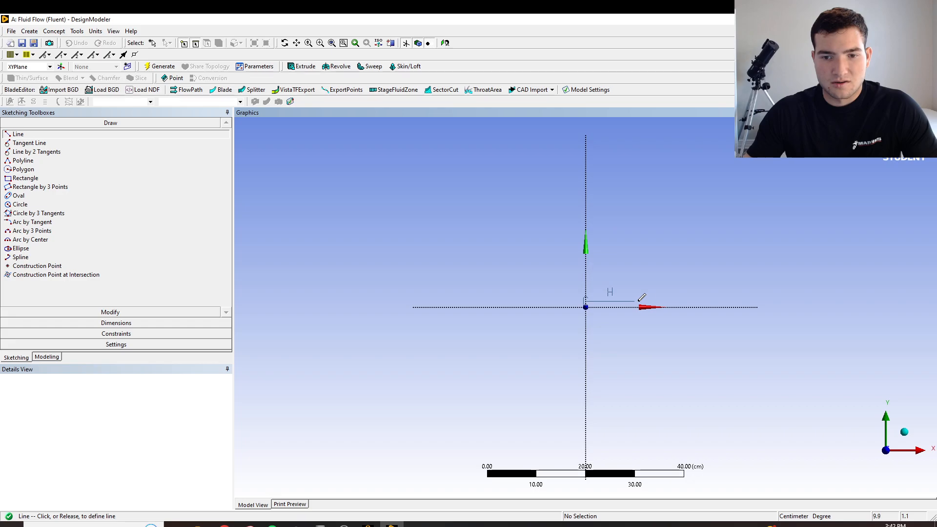
{"action": "left_click", "coordinate": [713, 301]}
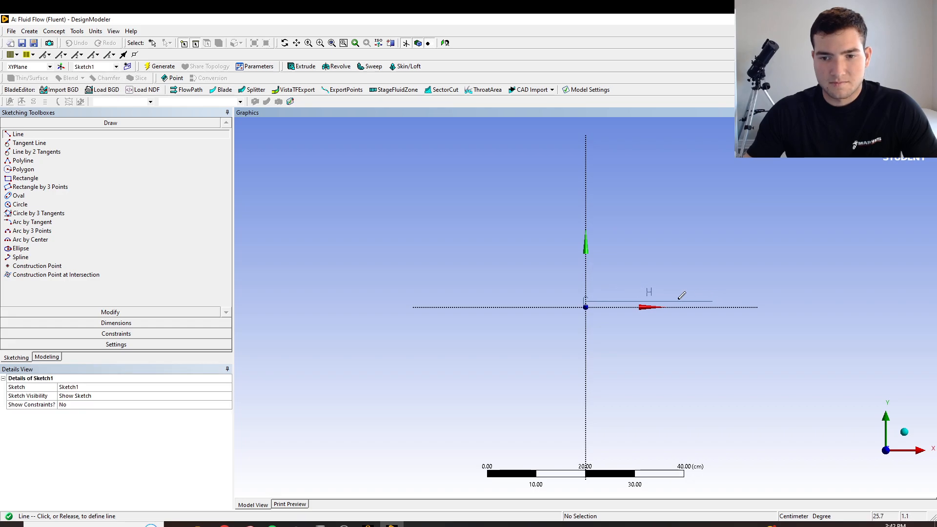
{"action": "left_click", "coordinate": [714, 300]}
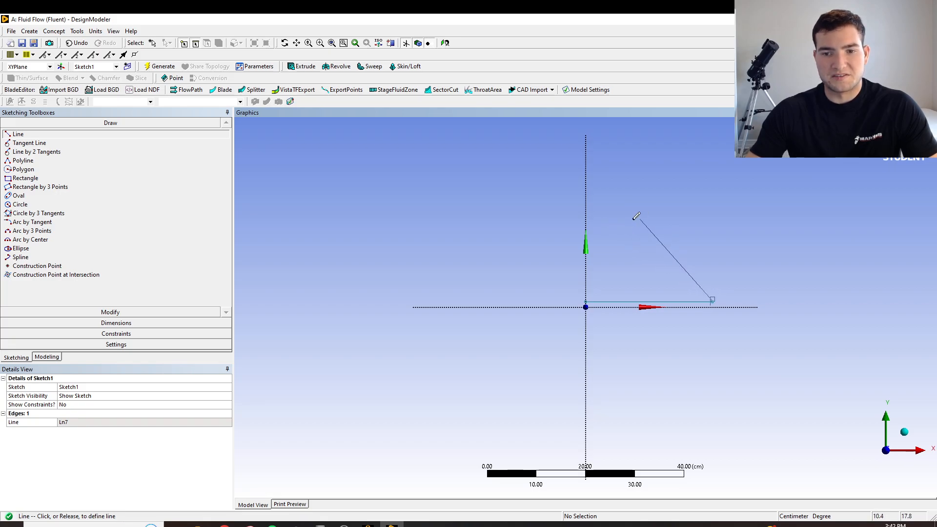
{"action": "left_click", "coordinate": [592, 244]}
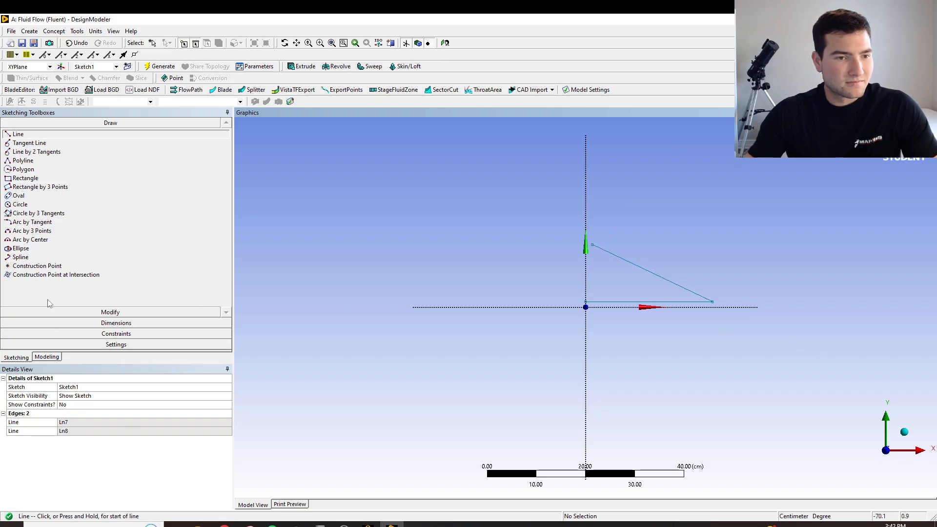
Try to add an angle dimension by picking the inclined line before the horizontal line
{"action": "left_click", "coordinate": [101, 323]}
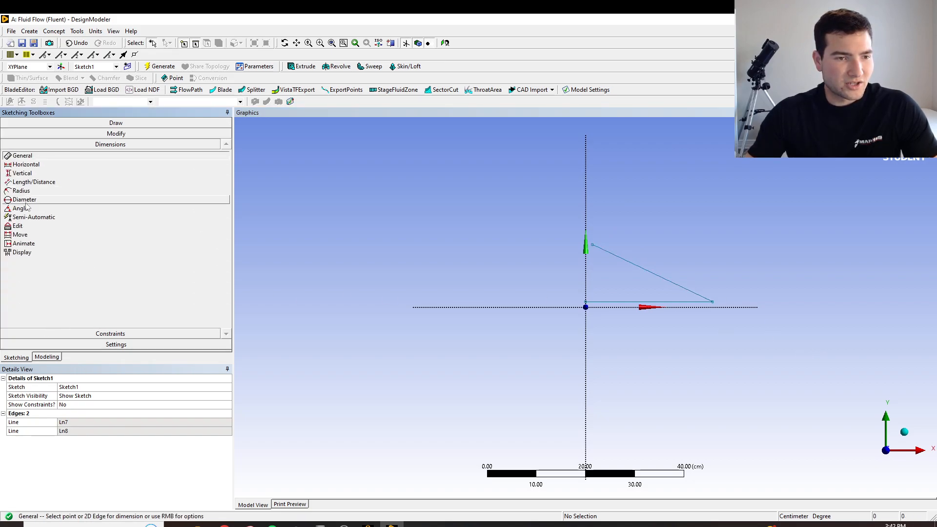
{"action": "left_click", "coordinate": [20, 208]}
{"action": "left_click", "coordinate": [659, 274]}
{"action": "left_click", "coordinate": [631, 301]}
{"action": "left_click", "coordinate": [624, 304]}
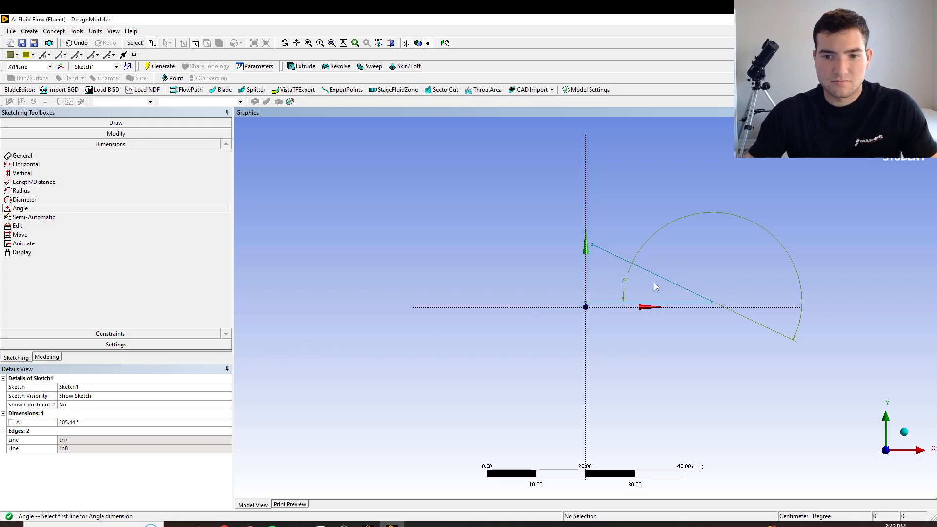
{"action": "key", "text": "Escape"}
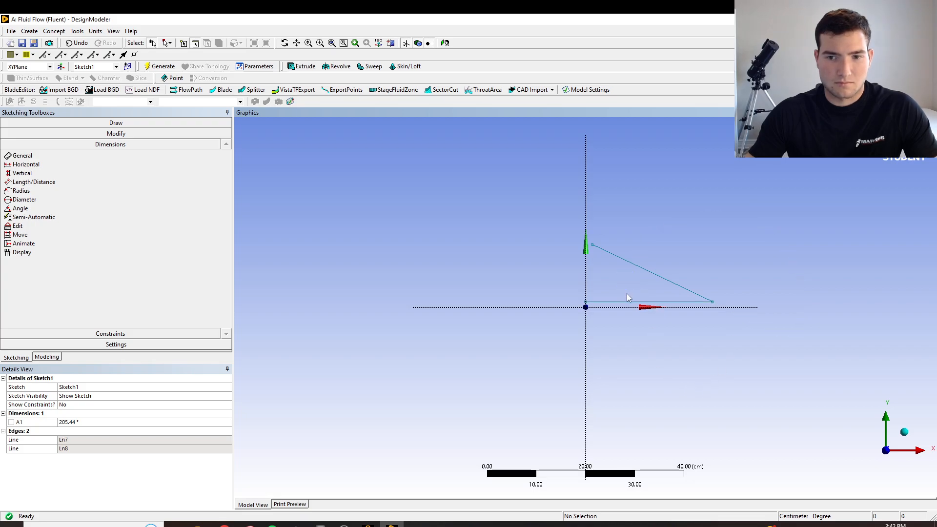
{"action": "key", "text": "ctrl+z"}
Dimension the acute angle from the horizontal line to the inclined line and set it to 30°
{"action": "left_click", "coordinate": [31, 212]}
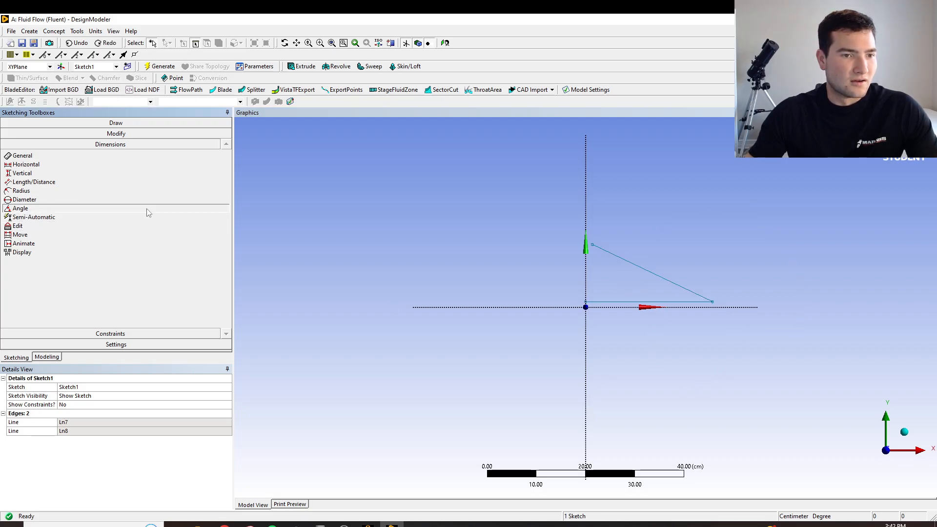
{"action": "left_click", "coordinate": [627, 304]}
{"action": "left_click", "coordinate": [627, 261]}
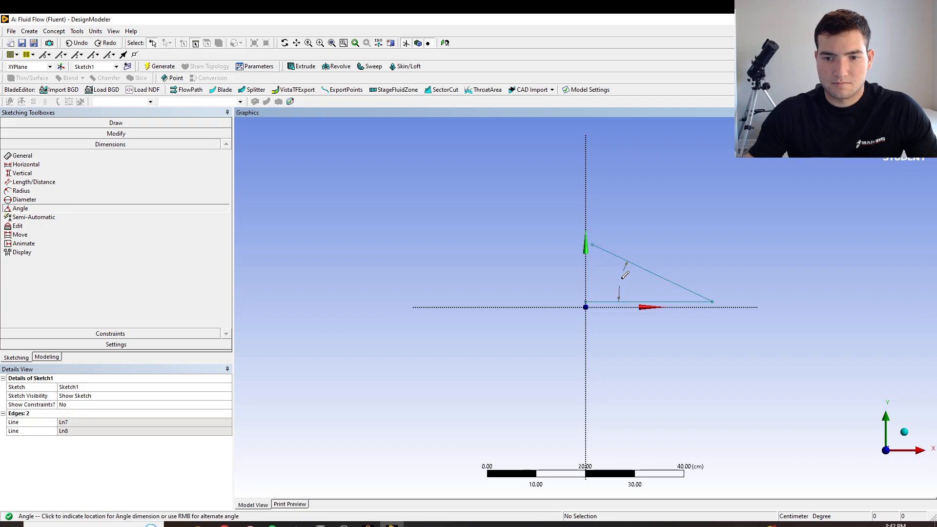
{"action": "left_click", "coordinate": [621, 278]}
{"action": "left_click", "coordinate": [81, 423]}
{"action": "type", "text": "30"}
{"action": "key", "text": "Return"}
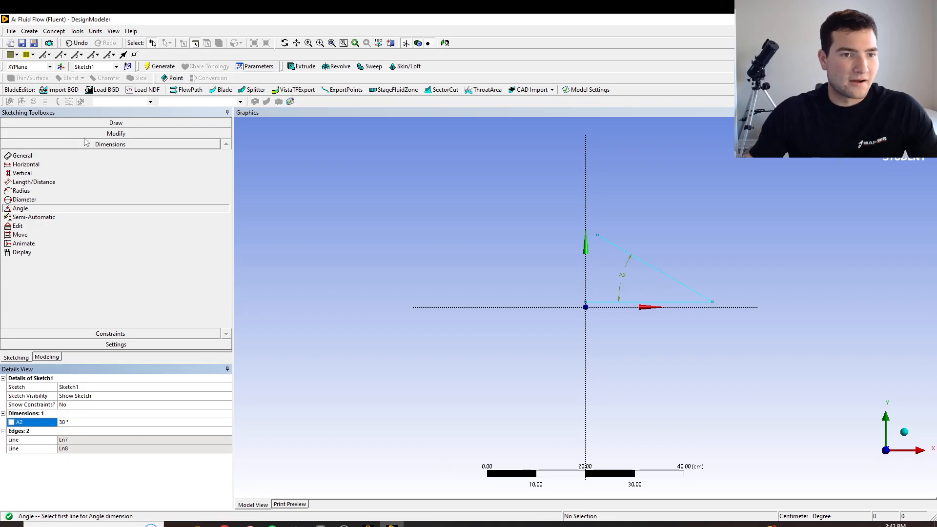
Draw a short perpendicular edge at each end of the inclined line and a parallel long edge above it to form a tilted rectangle
{"action": "left_click", "coordinate": [112, 123]}
{"action": "left_click", "coordinate": [19, 134]}
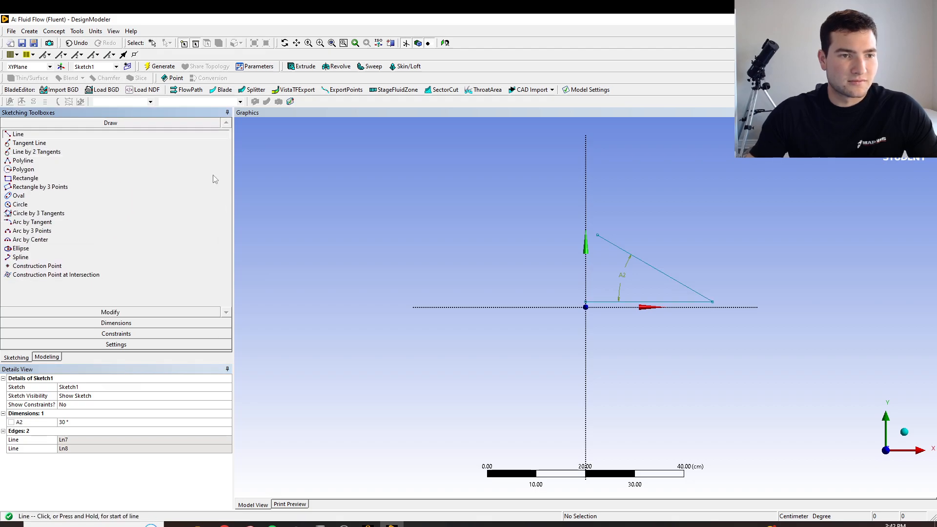
{"action": "left_click", "coordinate": [598, 235]}
{"action": "left_click", "coordinate": [615, 204]}
{"action": "left_click", "coordinate": [616, 204]}
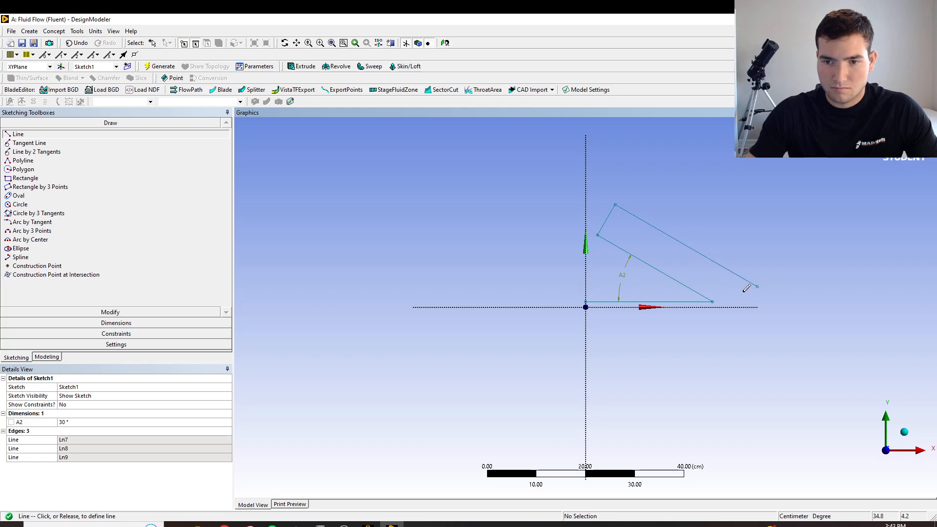
{"action": "left_click", "coordinate": [758, 287]}
{"action": "left_click", "coordinate": [713, 300]}
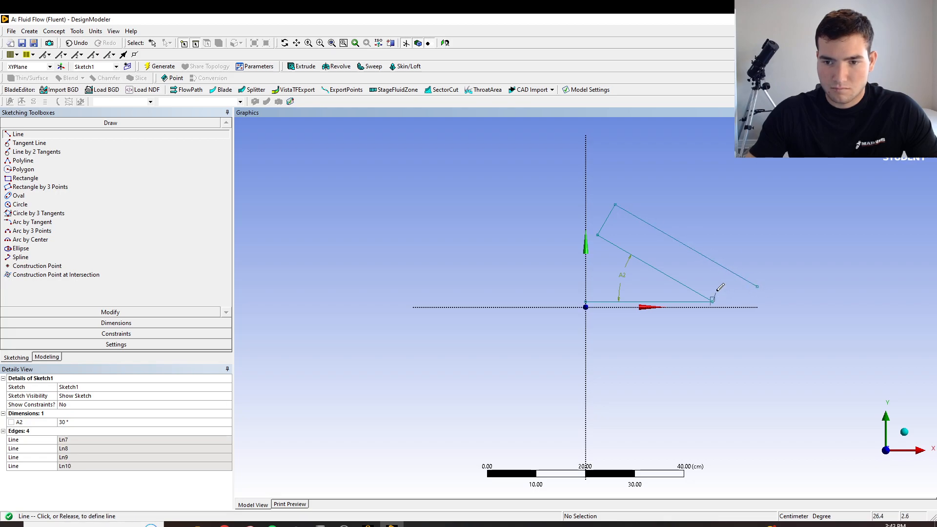
{"action": "left_click", "coordinate": [731, 270]}
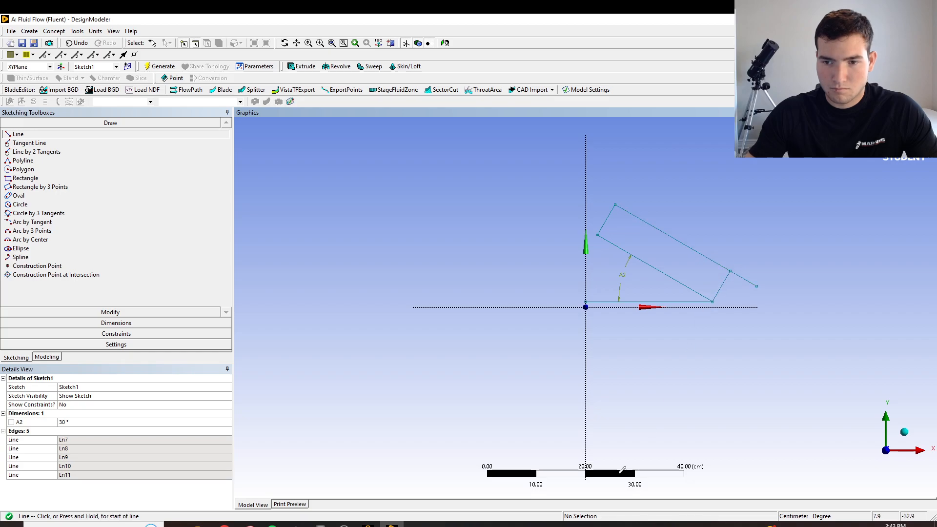
Trim away the horizontal reference line and the overhanging end of the tilted rectangle's upper edge
{"action": "left_click", "coordinate": [111, 313]}
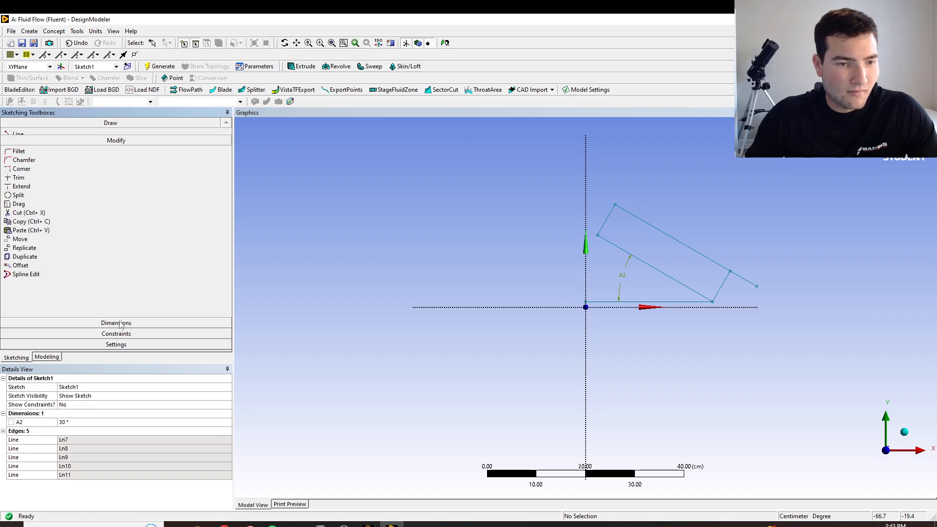
{"action": "left_click", "coordinate": [18, 171]}
{"action": "left_click", "coordinate": [639, 302]}
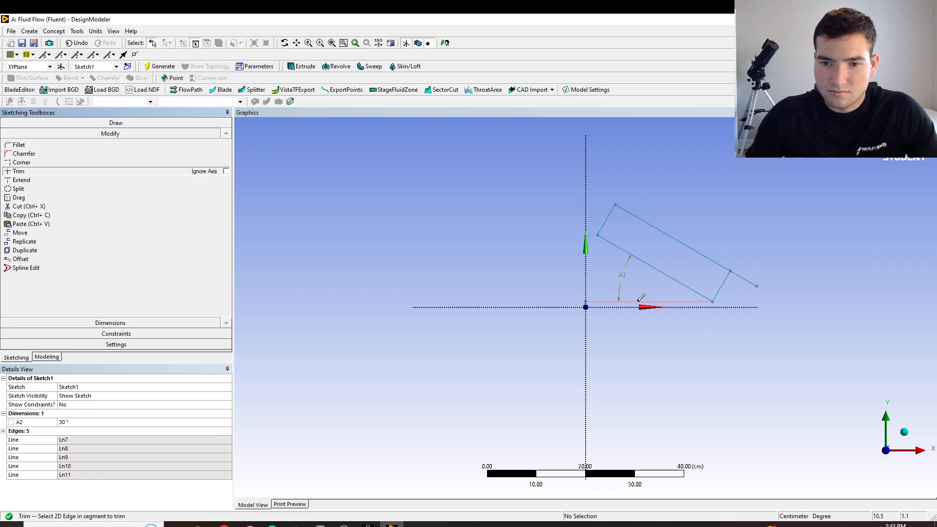
{"action": "left_click", "coordinate": [750, 277]}
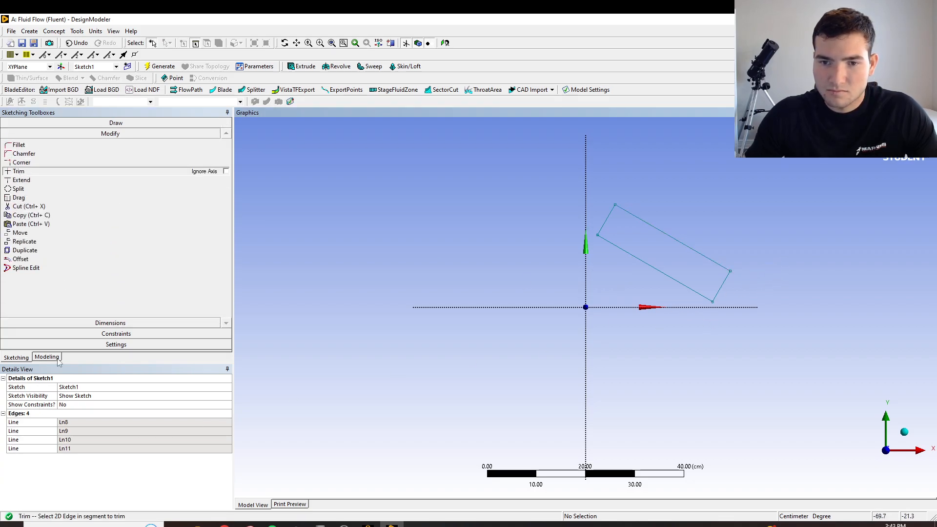
Dimension the tilted rectangle's long and short sides, setting the short side to 0.1 cm and the long side to 30 cm
{"action": "left_click", "coordinate": [66, 323]}
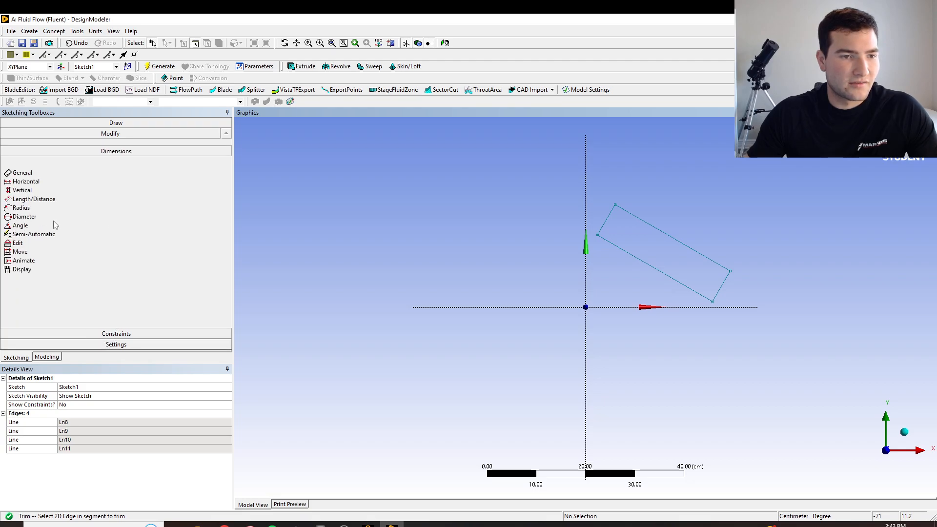
{"action": "left_click", "coordinate": [702, 255]}
{"action": "left_click", "coordinate": [714, 237]}
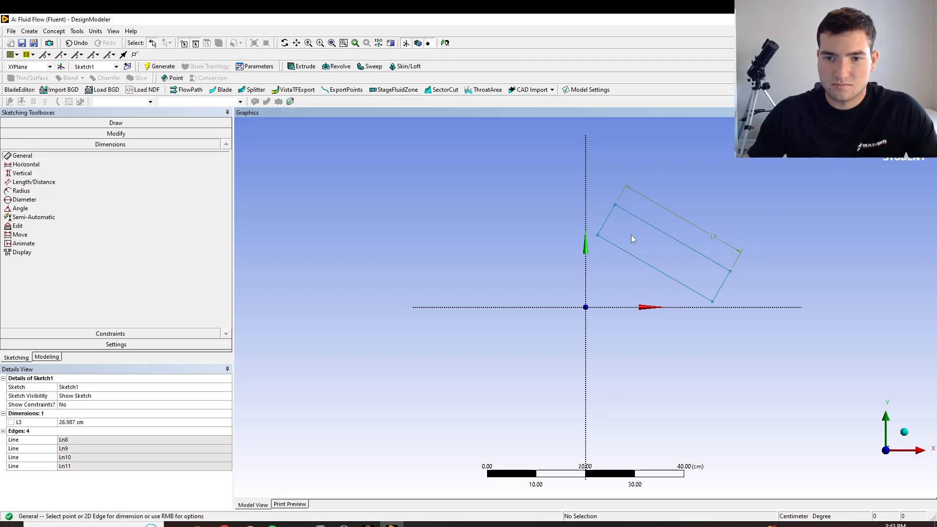
{"action": "left_click", "coordinate": [603, 230]}
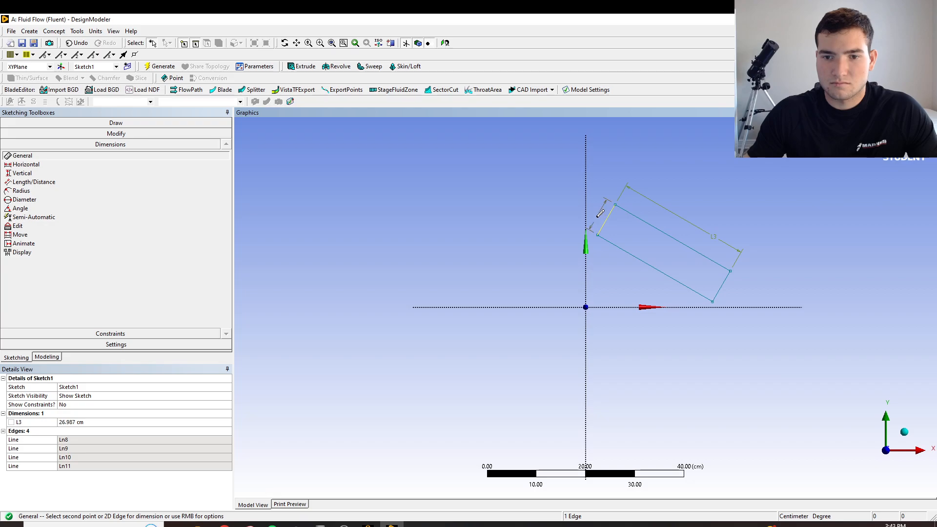
{"action": "left_click", "coordinate": [599, 223]}
{"action": "left_click", "coordinate": [83, 431]}
{"action": "type", "text": "0.1"}
{"action": "key", "text": "Return"}
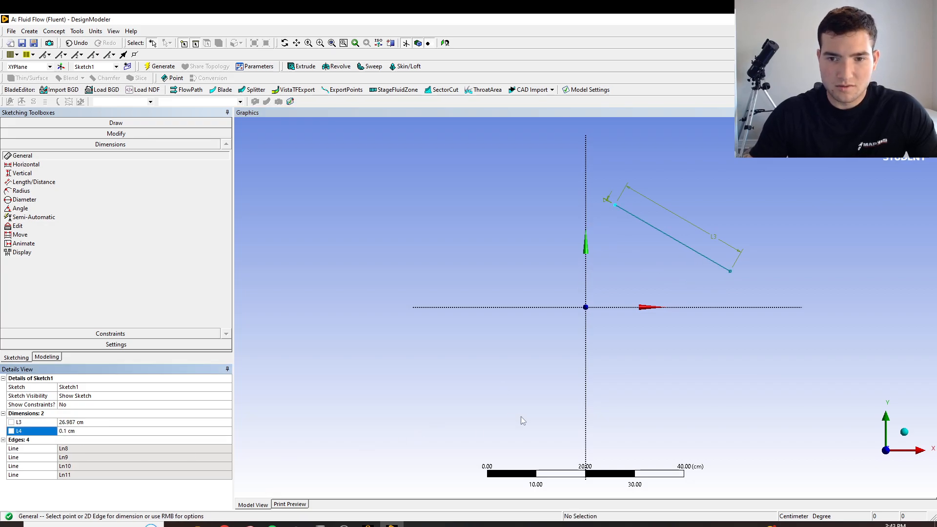
{"action": "left_click", "coordinate": [66, 423]}
{"action": "type", "text": "30"}
{"action": "key", "text": "Return"}
Draw a large horizontal rectangle enclosing the tilted plate and the origin, extending much farther in the positive X direction
{"action": "scroll", "coordinate": [801, 339], "scroll_direction": "down", "scroll_amount": 3}
{"action": "scroll", "coordinate": [756, 342], "scroll_direction": "down", "scroll_amount": 2}
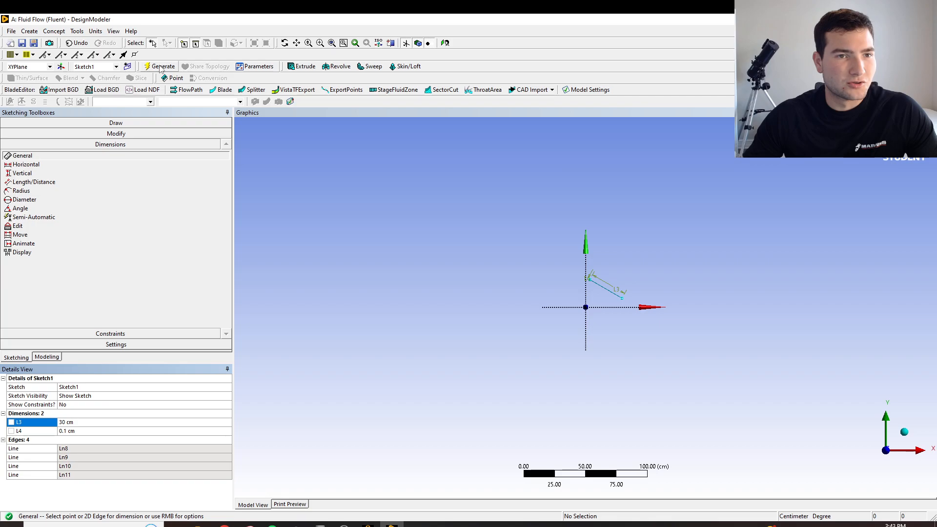
{"action": "left_click", "coordinate": [81, 133]}
{"action": "left_click", "coordinate": [78, 124]}
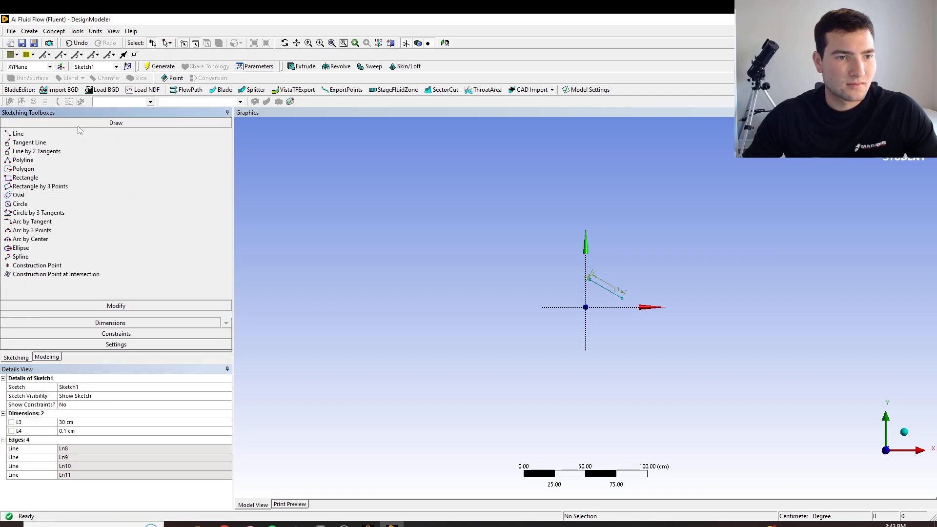
{"action": "left_click", "coordinate": [25, 177]}
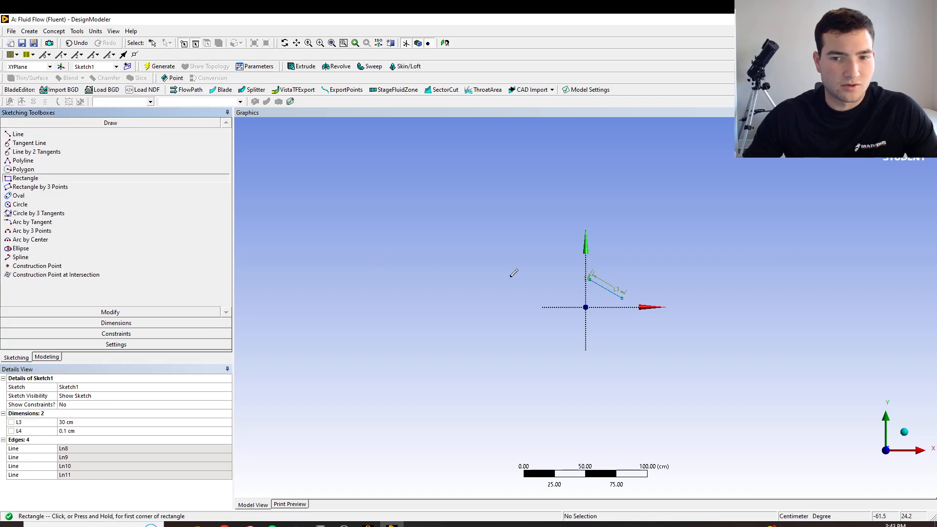
{"action": "left_click", "coordinate": [546, 240]}
{"action": "left_click", "coordinate": [815, 349]}
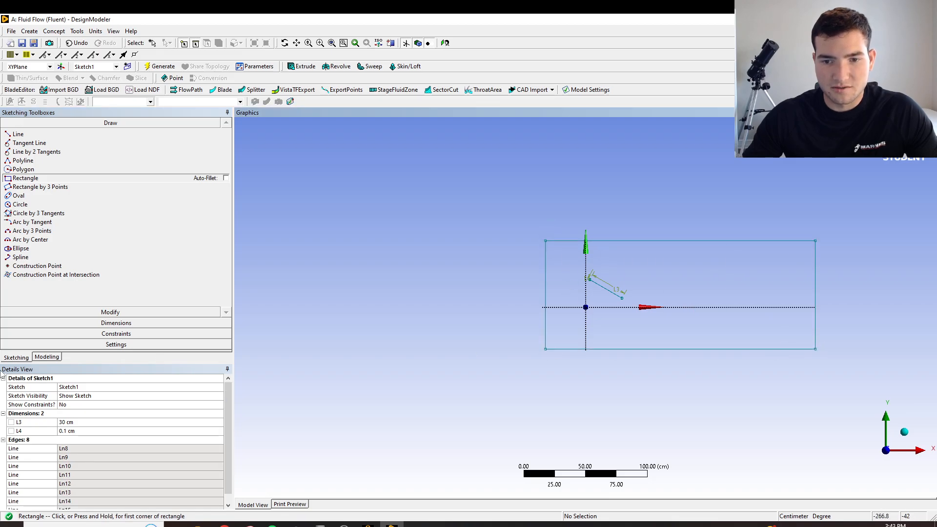
{"action": "left_click", "coordinate": [69, 423]}
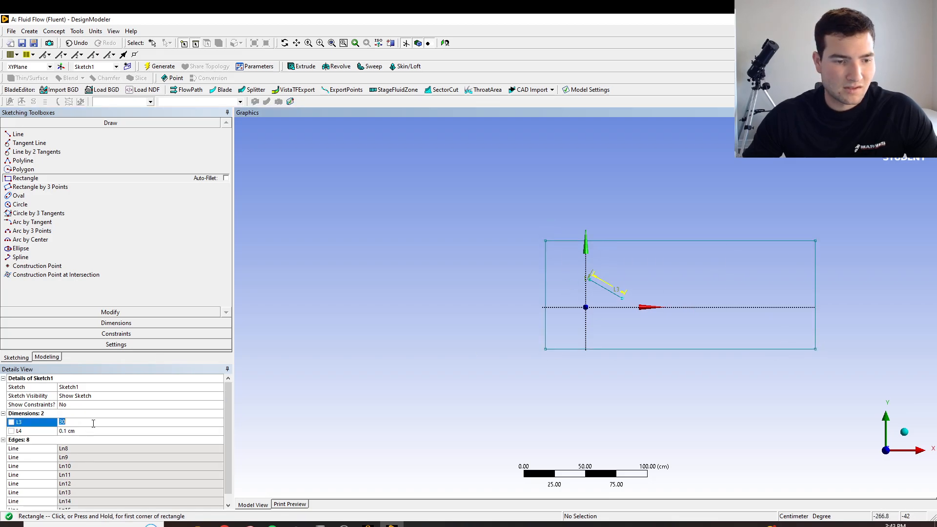
{"action": "left_click", "coordinate": [482, 266]}
{"action": "key", "text": "Escape"}
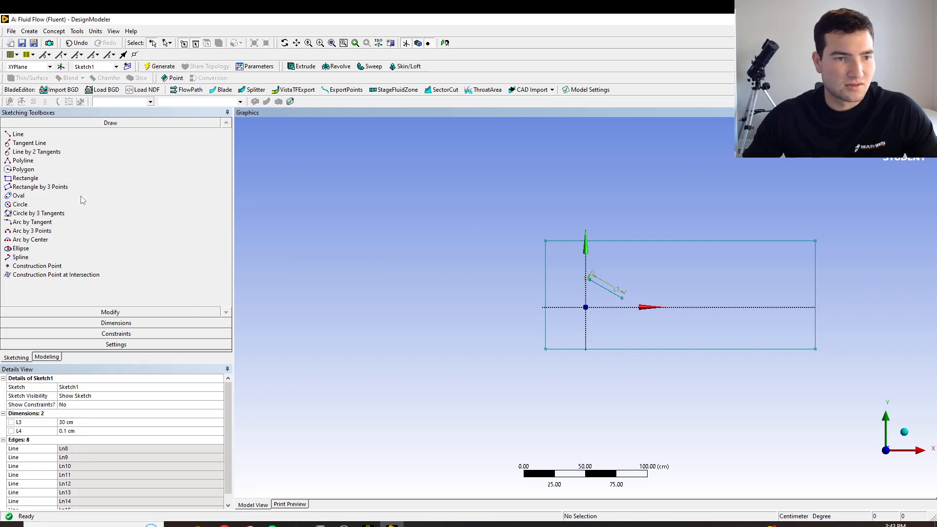
Dimension the large outer rectangle's horizontal width and vertical height
{"action": "left_click", "coordinate": [108, 324]}
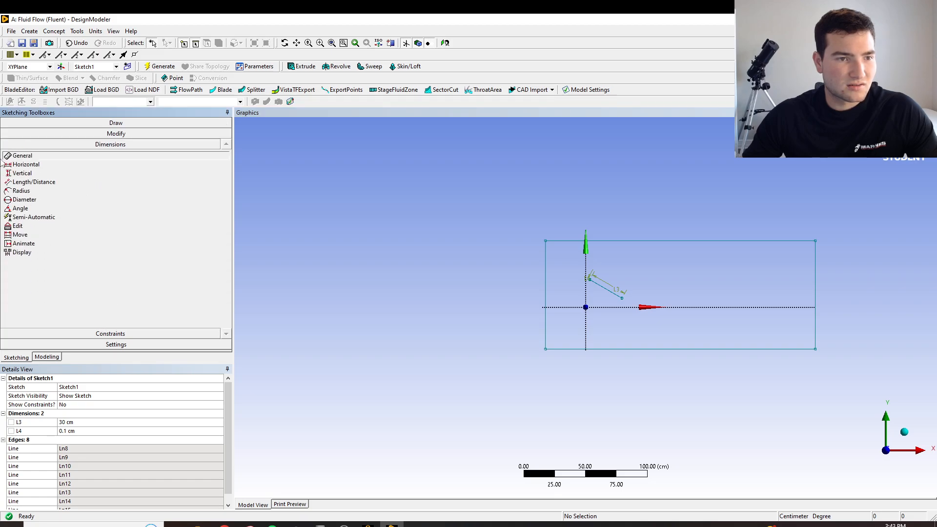
{"action": "left_click", "coordinate": [634, 242]}
{"action": "left_click", "coordinate": [643, 211]}
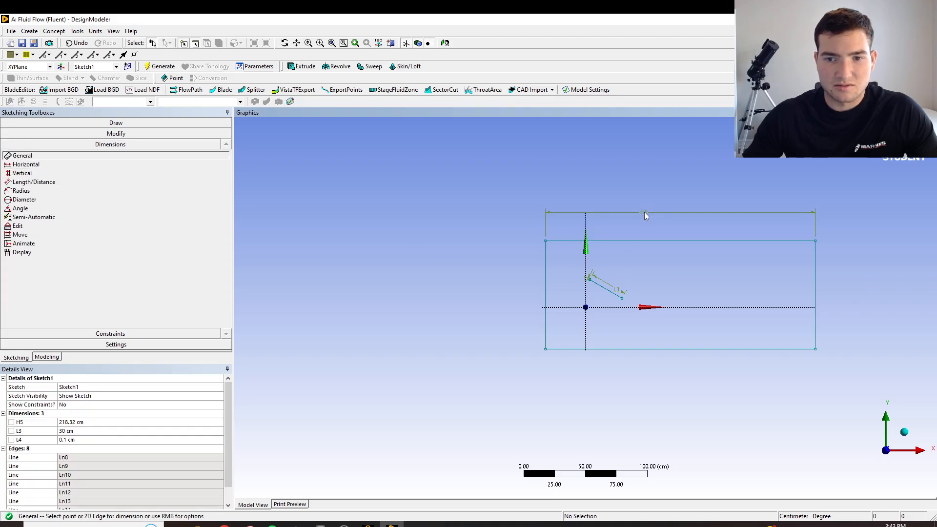
{"action": "left_click", "coordinate": [544, 286]}
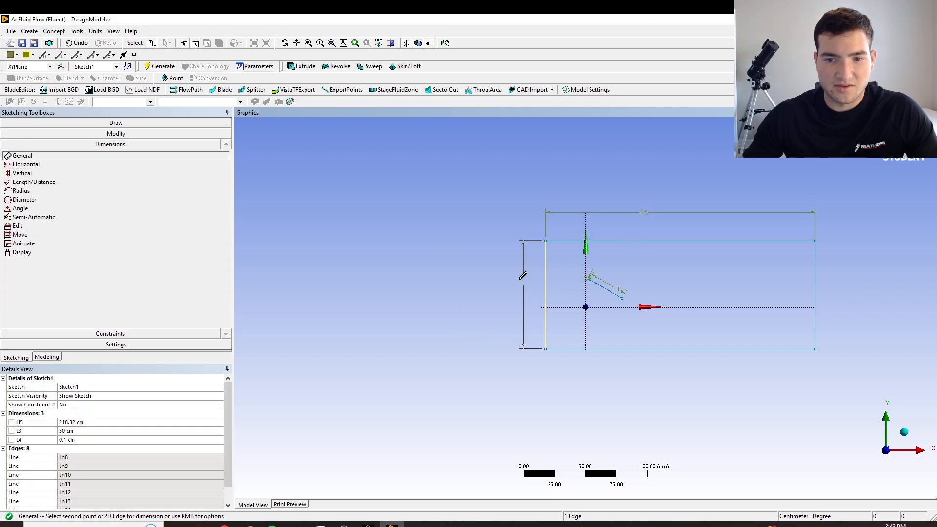
{"action": "left_click", "coordinate": [490, 274]}
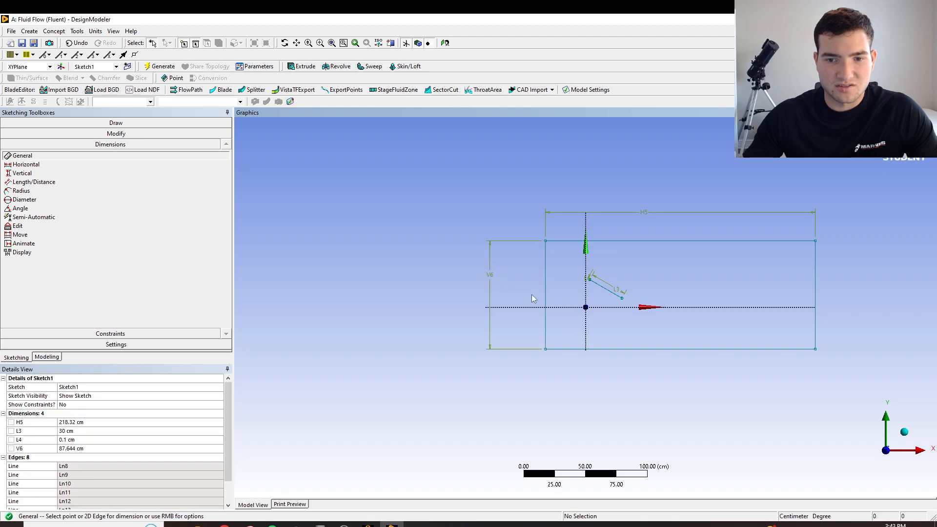
Set the outer rectangle's width to 300 cm and its height to 120 cm
{"action": "left_click", "coordinate": [81, 423]}
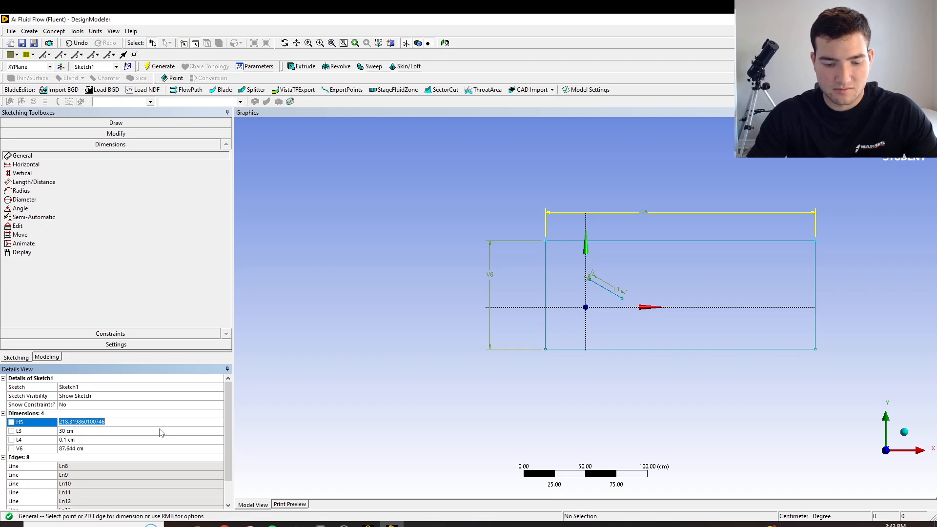
{"action": "type", "text": "300"}
{"action": "key", "text": "Return"}
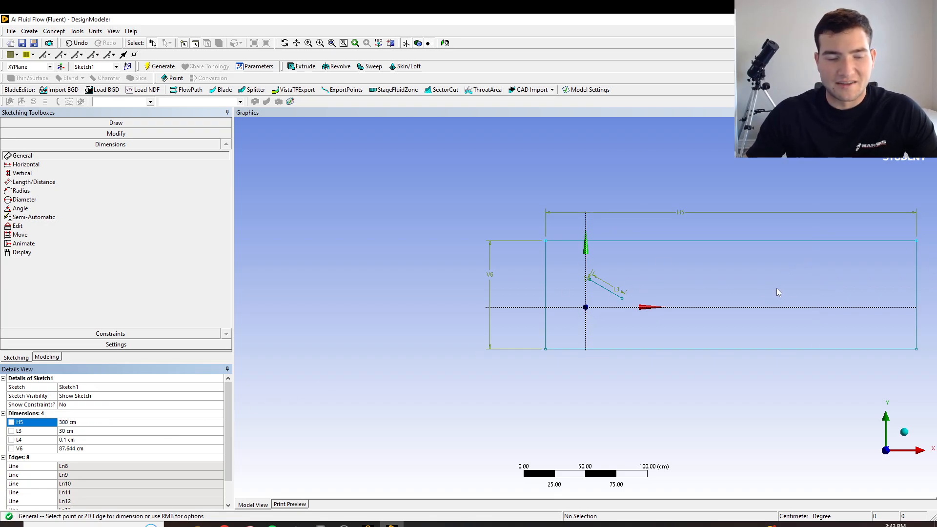
{"action": "left_click", "coordinate": [98, 448]}
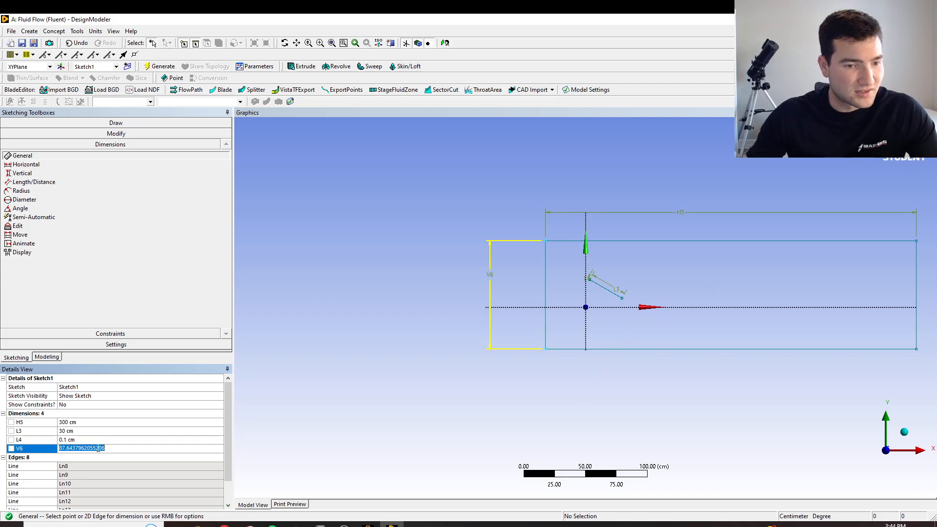
{"action": "type", "text": "120"}
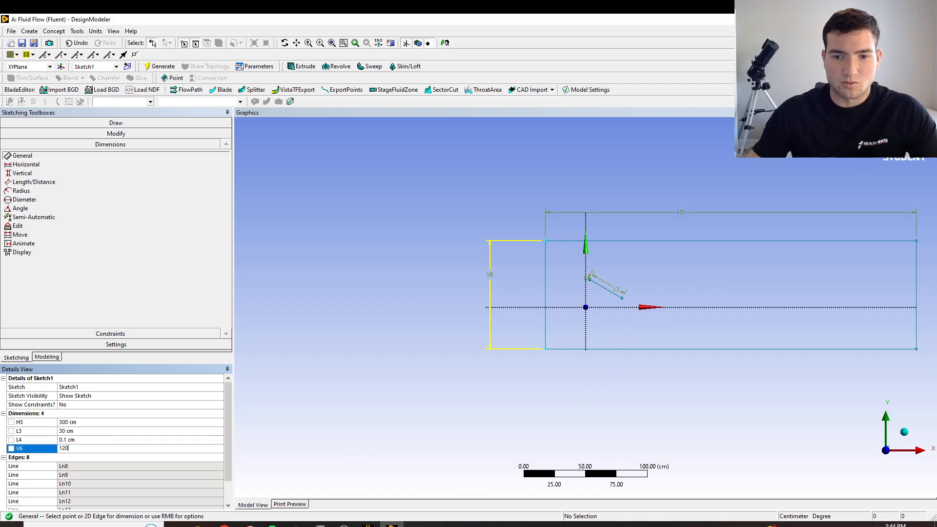
{"action": "key", "text": "Return"}
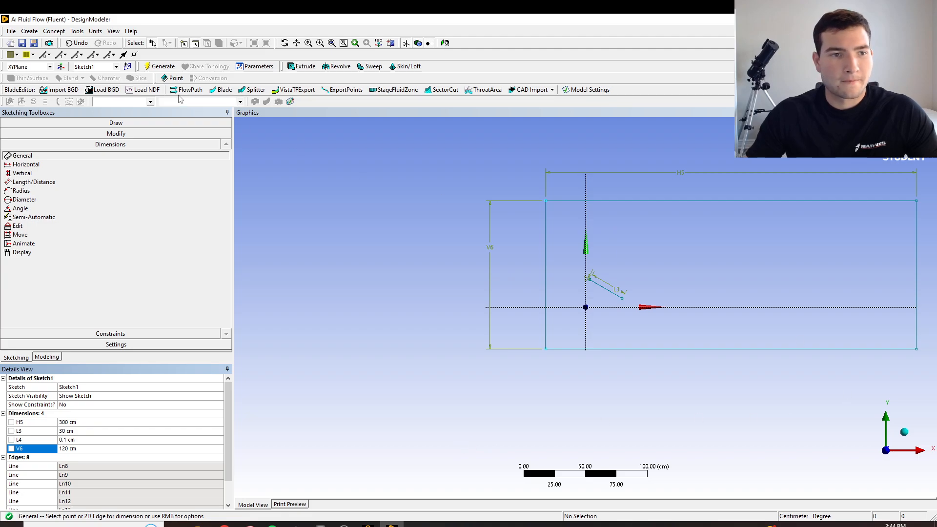
Add distance dimensions from the outer rectangle's left edge to the Y axis and from its upper edge to the X axis
{"action": "left_click", "coordinate": [26, 165]}
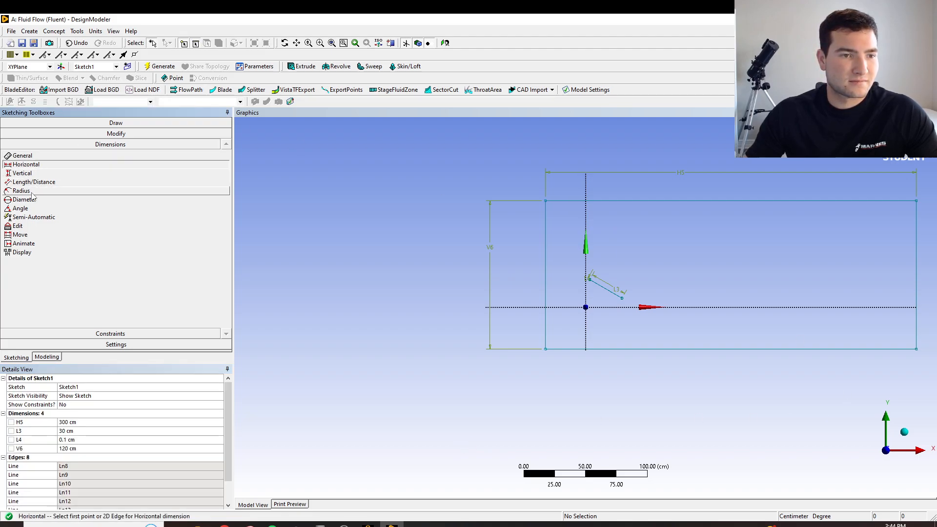
{"action": "left_click", "coordinate": [32, 182]}
{"action": "left_click", "coordinate": [551, 242]}
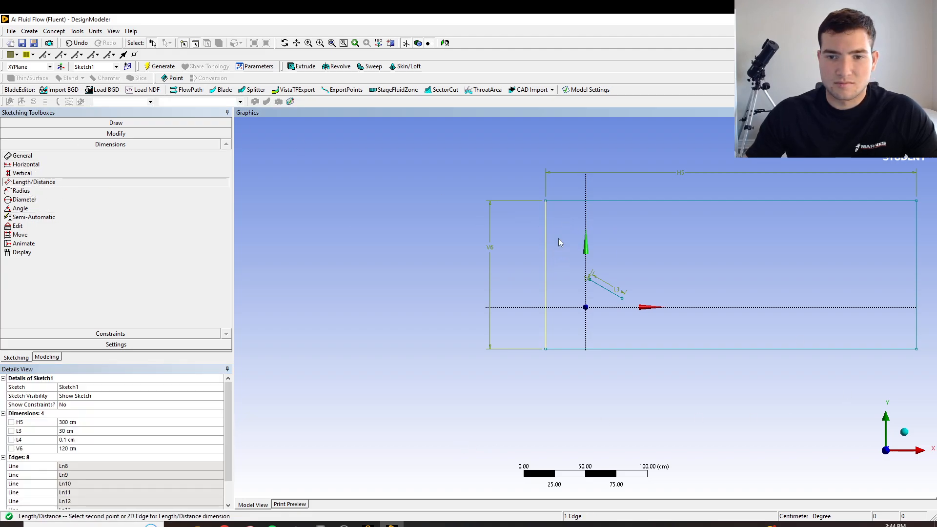
{"action": "left_click", "coordinate": [588, 218]}
{"action": "left_click", "coordinate": [561, 231]}
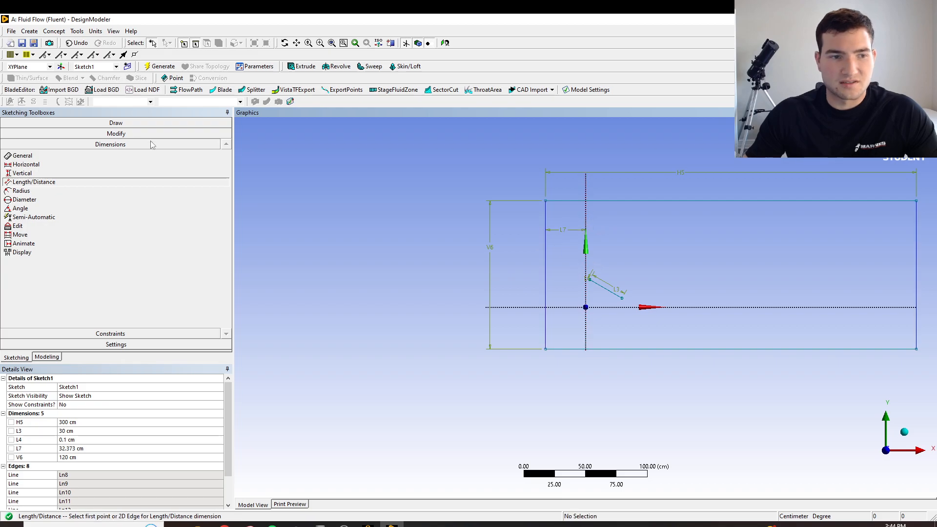
{"action": "left_click", "coordinate": [677, 202]}
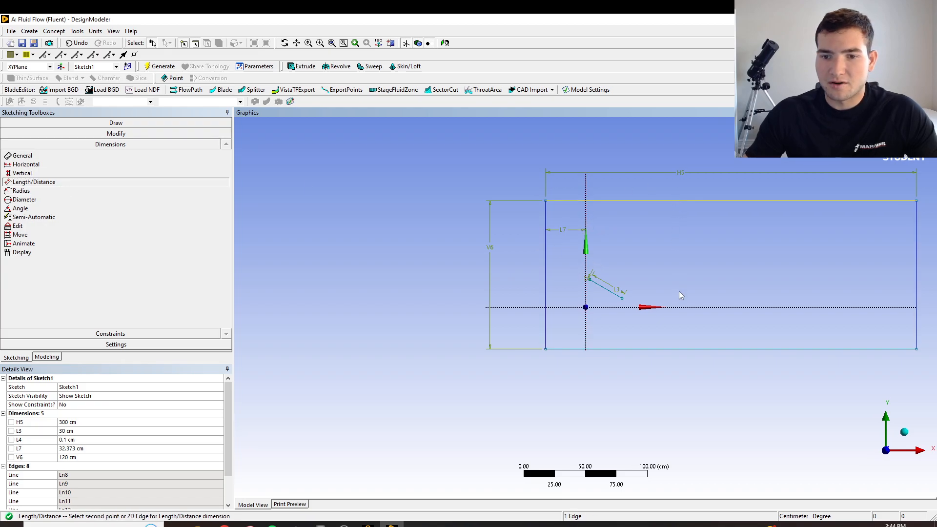
{"action": "left_click", "coordinate": [683, 308]}
{"action": "left_click", "coordinate": [681, 293]}
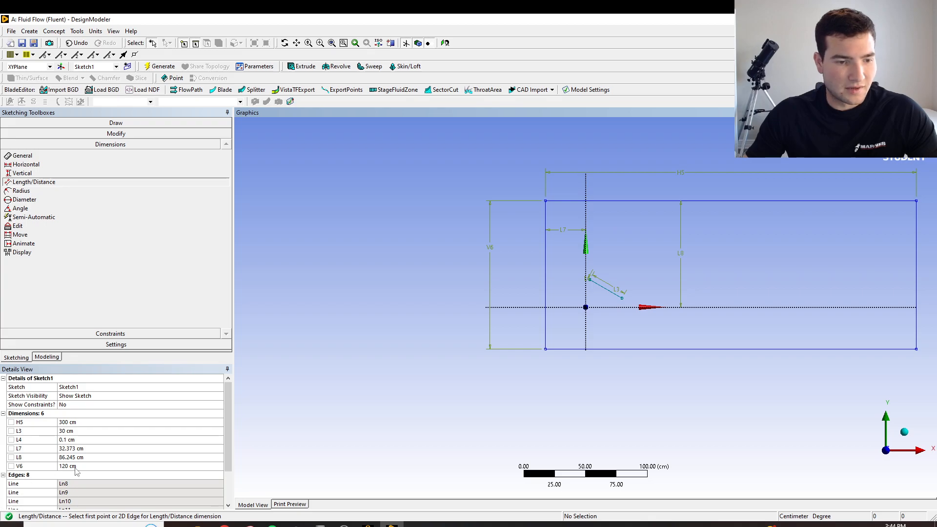
Set the left edge's distance from the Y axis to 40 cm and the upper edge's distance from the X axis to 70 cm, after trying 55 cm
{"action": "left_click", "coordinate": [81, 448]}
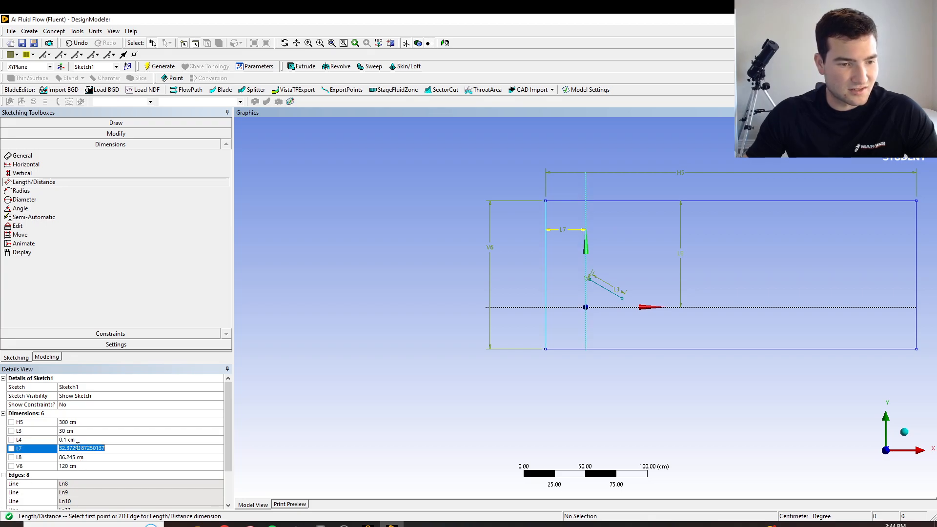
{"action": "type", "text": "40"}
{"action": "key", "text": "Return"}
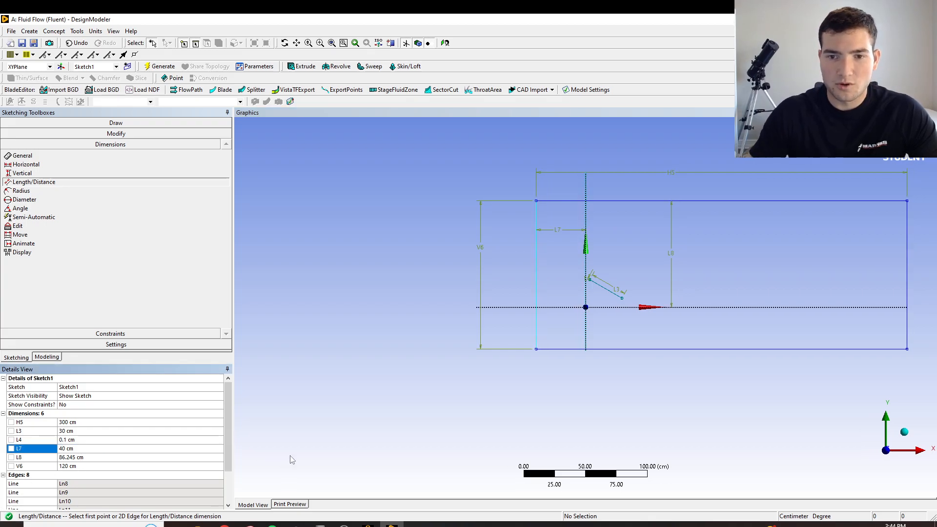
{"action": "left_click", "coordinate": [69, 457]}
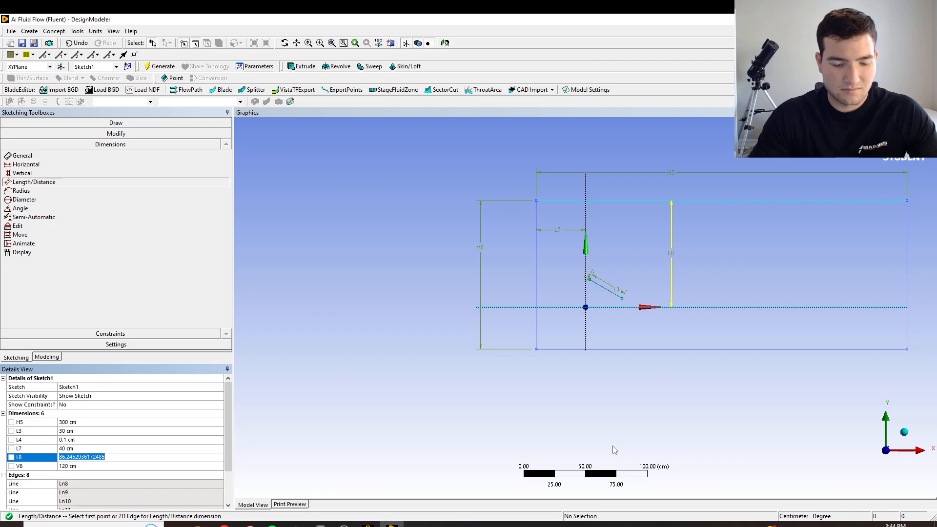
{"action": "type", "text": "55"}
{"action": "key", "text": "Return"}
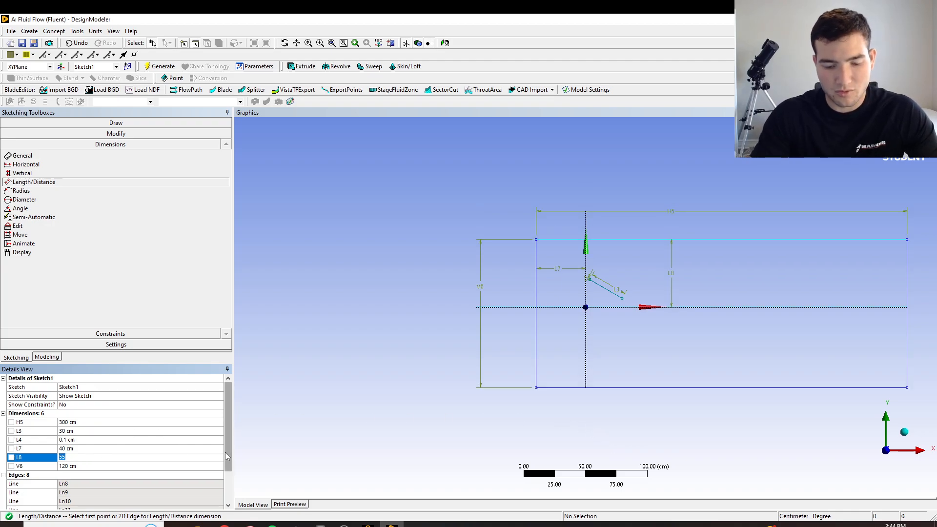
{"action": "type", "text": "70"}
{"action": "key", "text": "Return"}
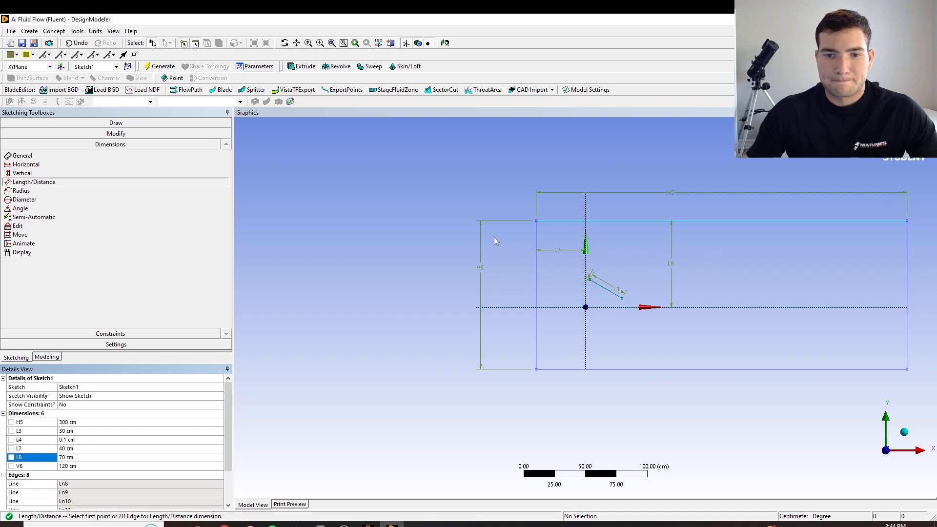
Delete all the dimensions of Sketch1 at once
{"action": "left_click", "coordinate": [54, 415]}
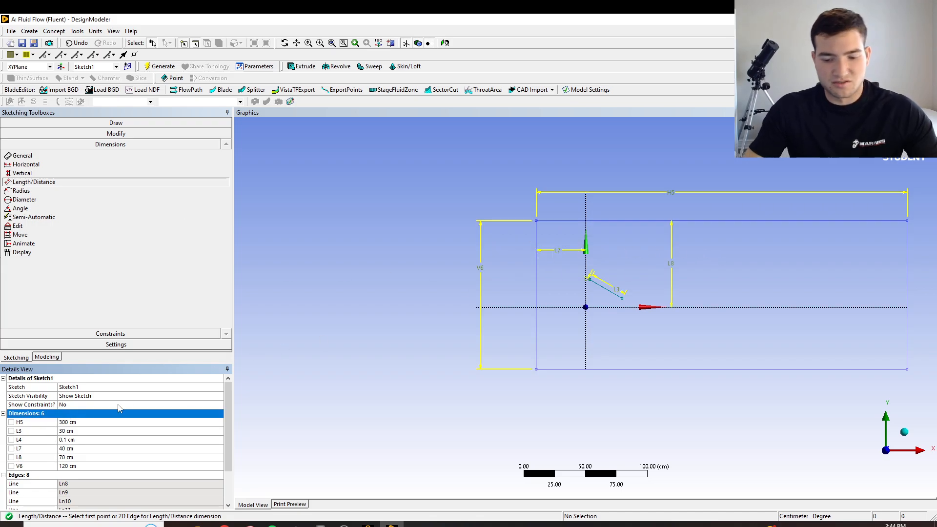
{"action": "key", "text": "Delete"}
{"action": "scroll", "coordinate": [759, 254], "scroll_direction": "down", "scroll_amount": 2}
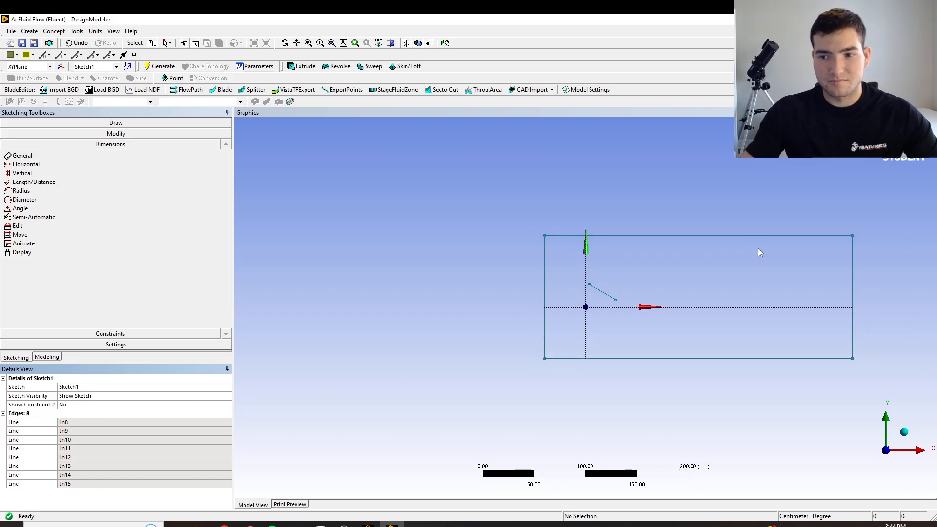
Create a surface from Sketch1 with the Add Material operation and generate it
{"action": "left_click", "coordinate": [54, 32]}
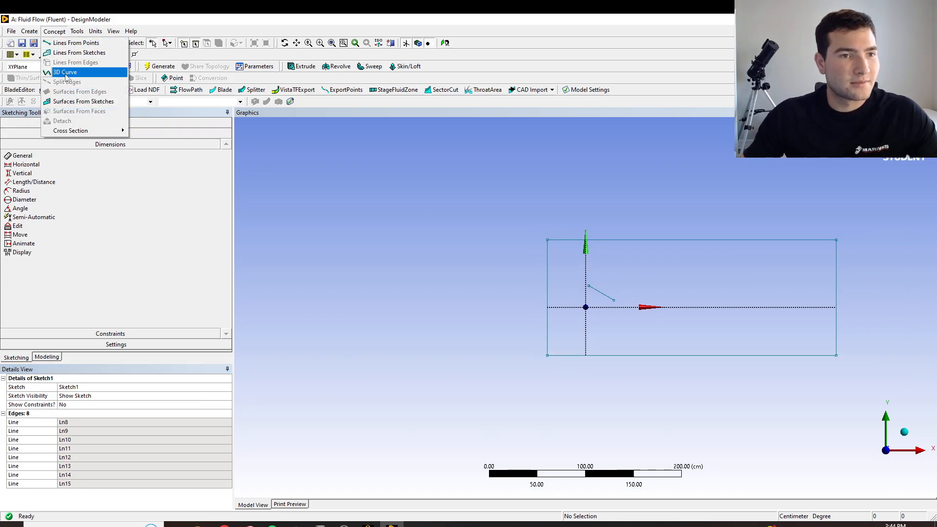
{"action": "left_click", "coordinate": [82, 101]}
{"action": "left_click", "coordinate": [58, 140]}
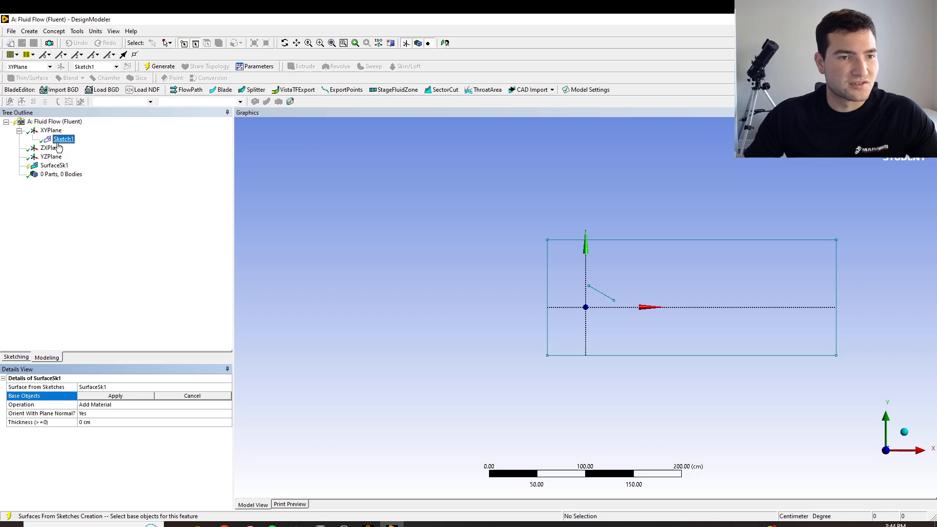
{"action": "left_click", "coordinate": [118, 397]}
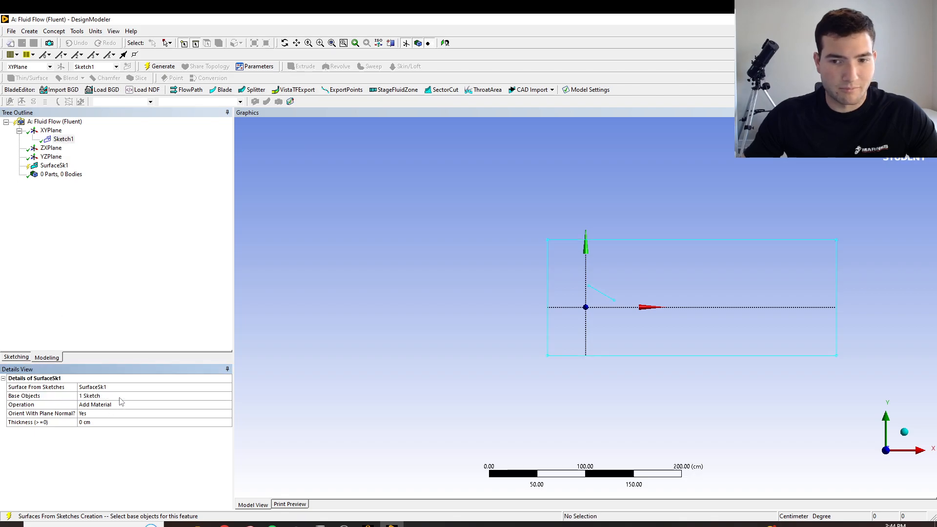
{"action": "left_click", "coordinate": [161, 66]}
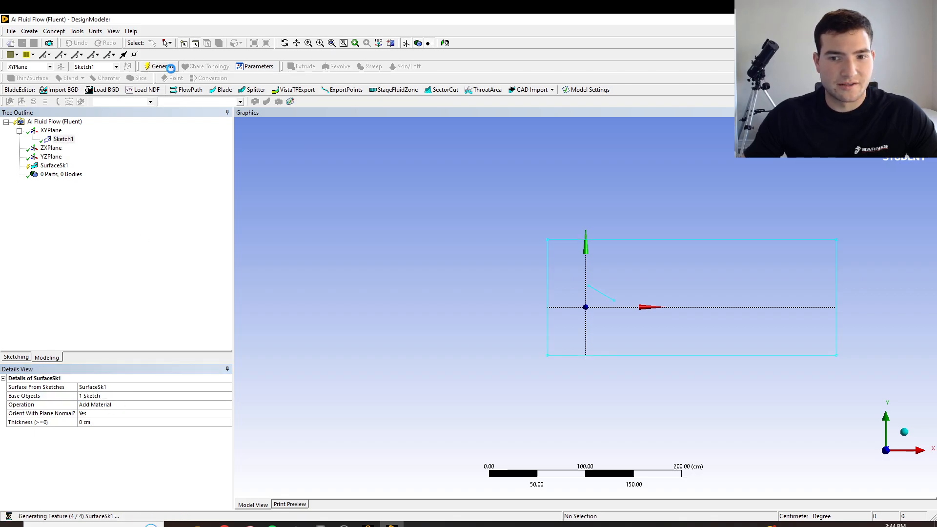
{"action": "left_click_drag", "start_coordinate": [491, 265], "coordinate": [564, 337]}
{"action": "left_click_drag", "start_coordinate": [402, 262], "coordinate": [550, 377]}
{"action": "left_click_drag", "start_coordinate": [288, 279], "coordinate": [309, 319]}
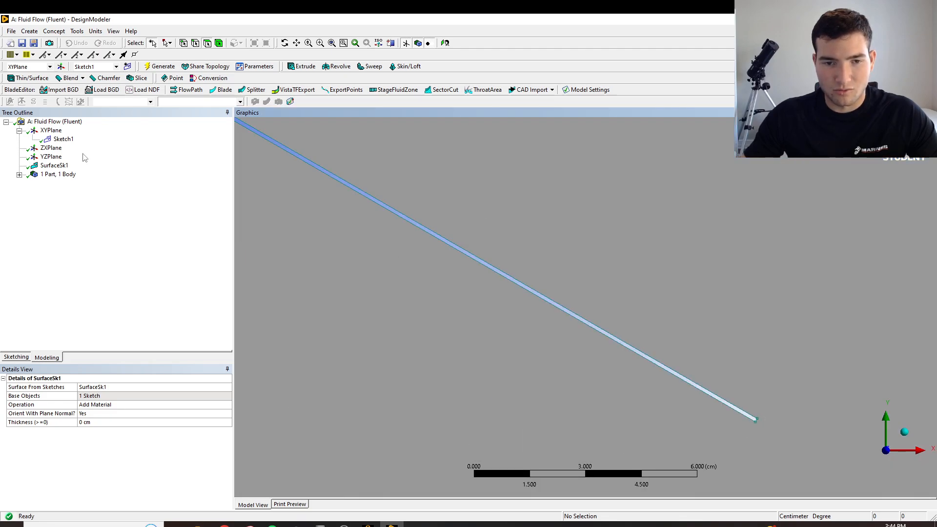
{"action": "scroll", "coordinate": [489, 244], "scroll_direction": "down", "scroll_amount": 10}
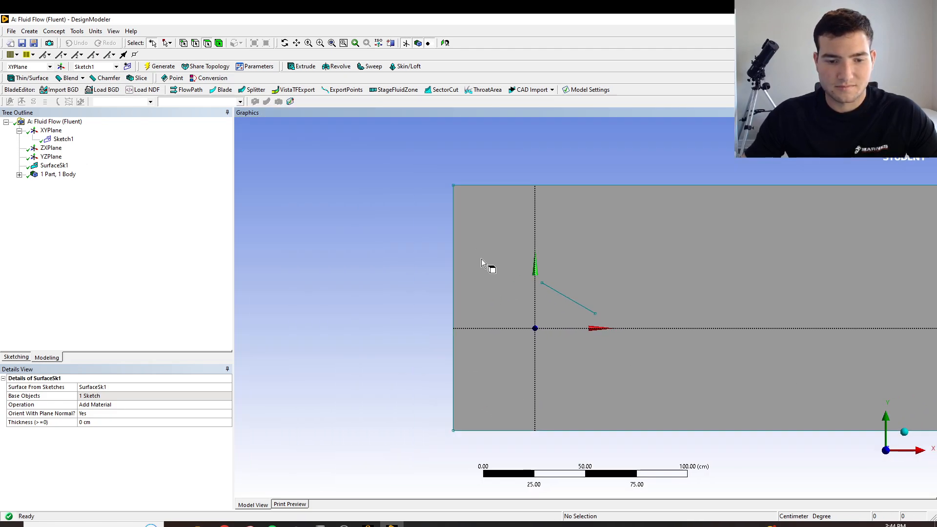
{"action": "scroll", "coordinate": [484, 311], "scroll_direction": "down", "scroll_amount": 1}
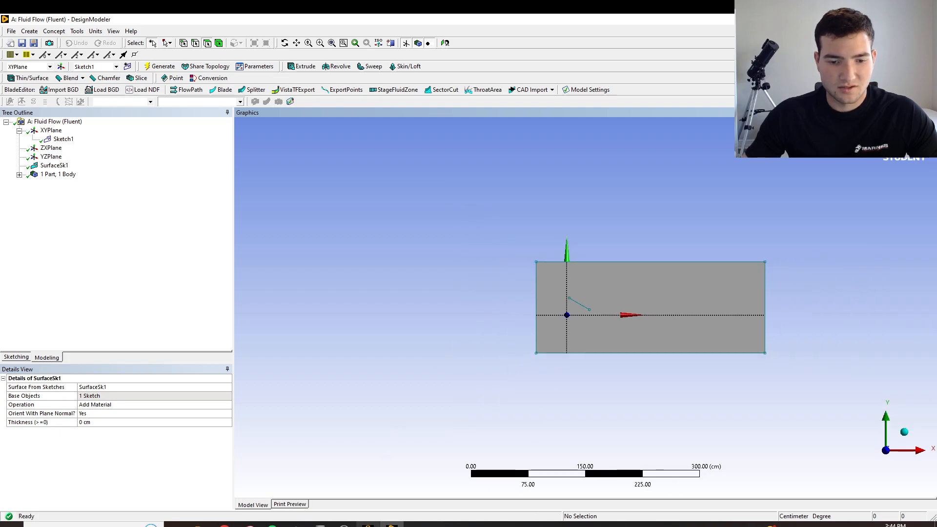
Switch to Workbench and open the Mesh component of the Fluid Flow (Fluent) system in Meshing
{"action": "left_click", "coordinate": [368, 525]}
{"action": "double_click", "coordinate": [194, 139]}
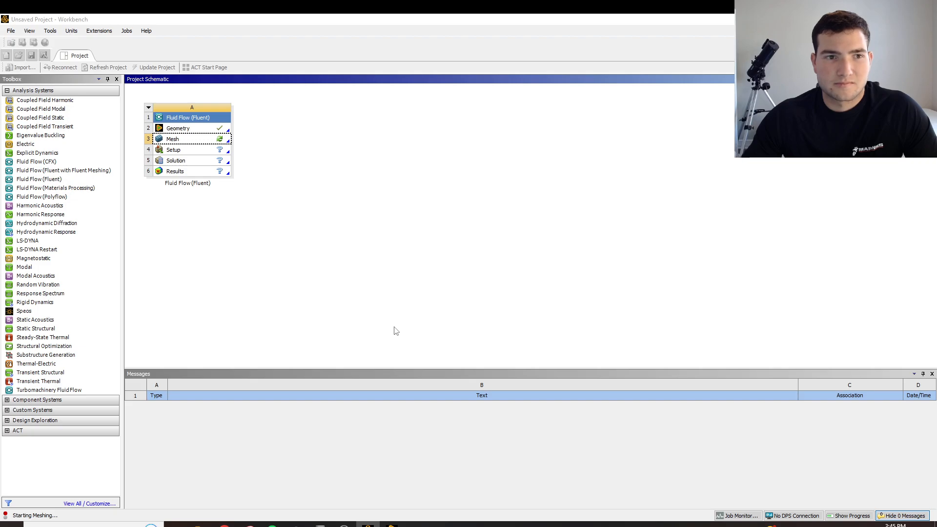
{"action": "left_click", "coordinate": [195, 152]}
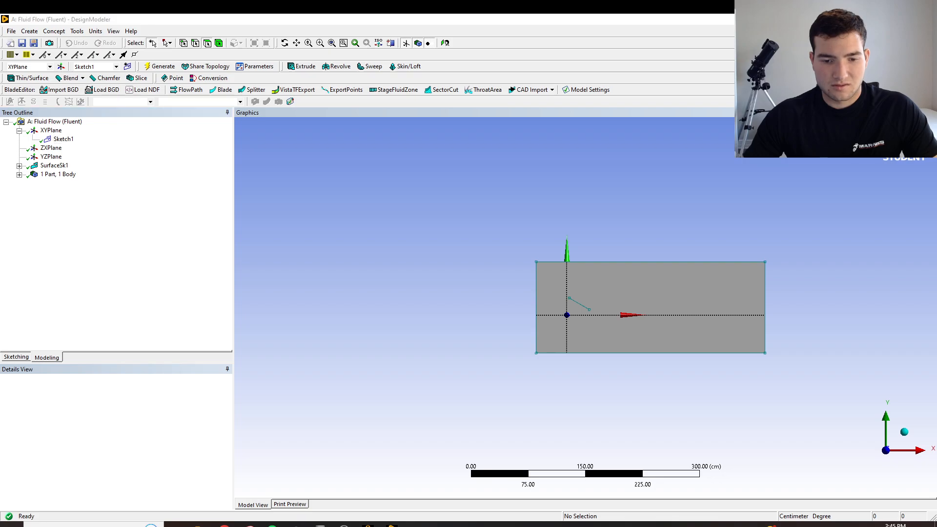
{"action": "mouse_move", "coordinate": [392, 524]}
{"action": "left_click", "coordinate": [371, 514]}
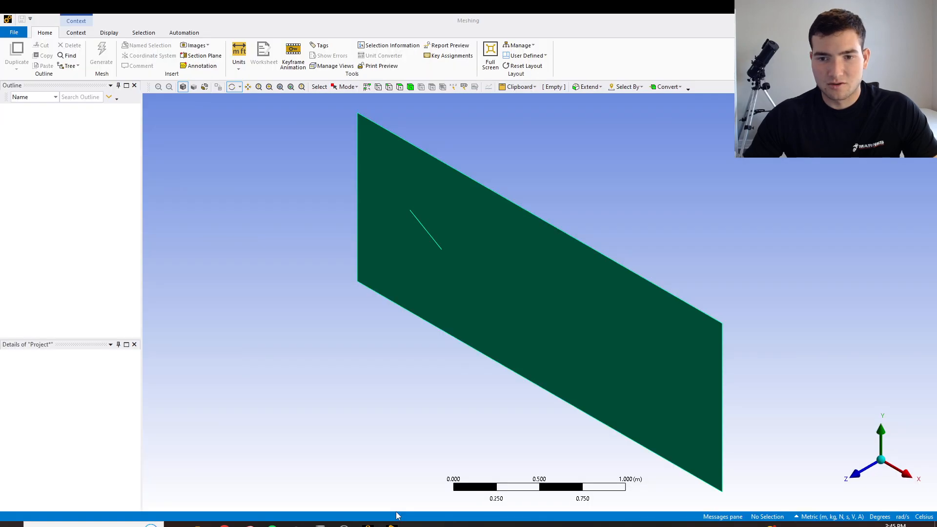
Insert a mesh method and scope it to the rectangular surface body
{"action": "left_click", "coordinate": [856, 474]}
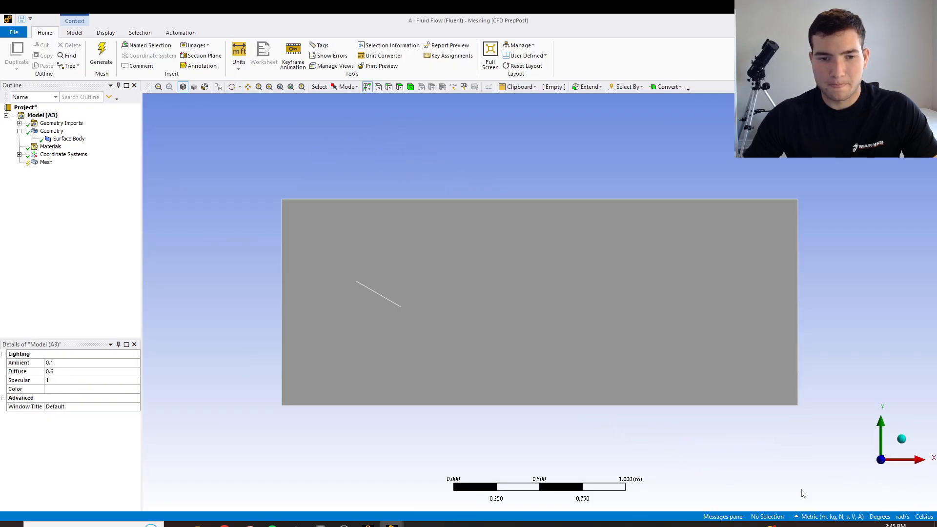
{"action": "right_click", "coordinate": [34, 164]}
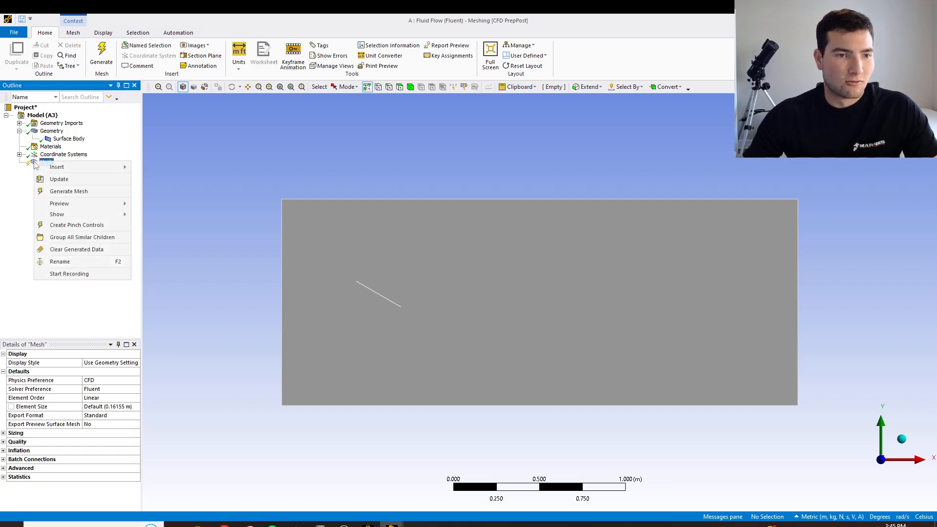
{"action": "key", "text": "Escape"}
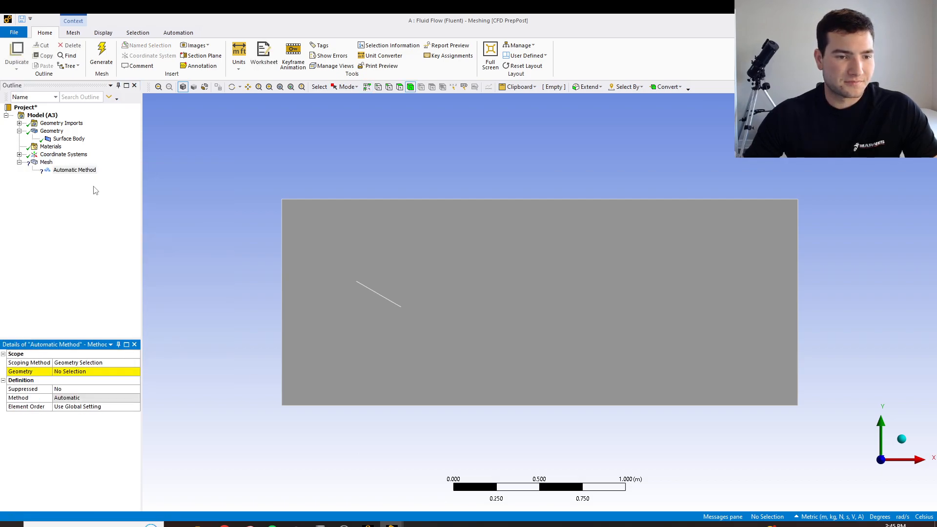
{"action": "left_click", "coordinate": [341, 322]}
{"action": "left_click", "coordinate": [75, 372]}
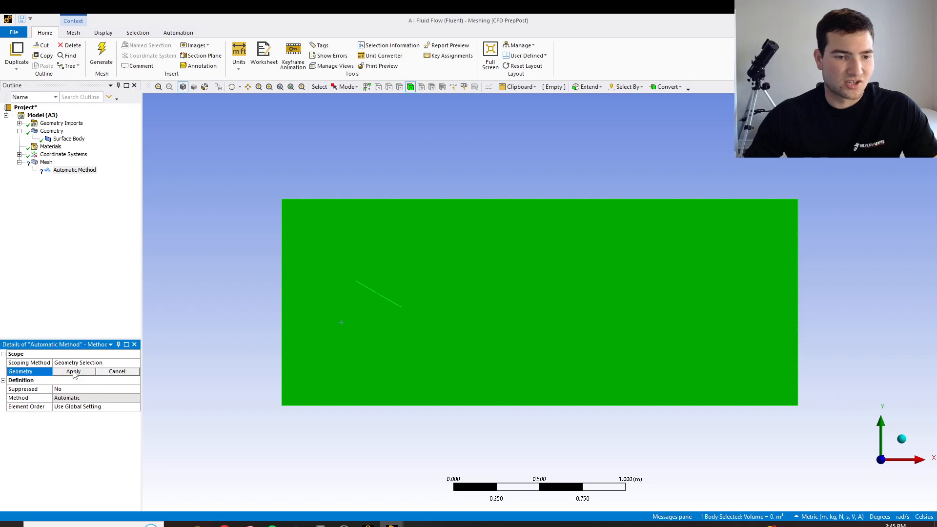
Apply the surface body selection to the mesh method and generate the mesh
{"action": "left_click", "coordinate": [71, 372]}
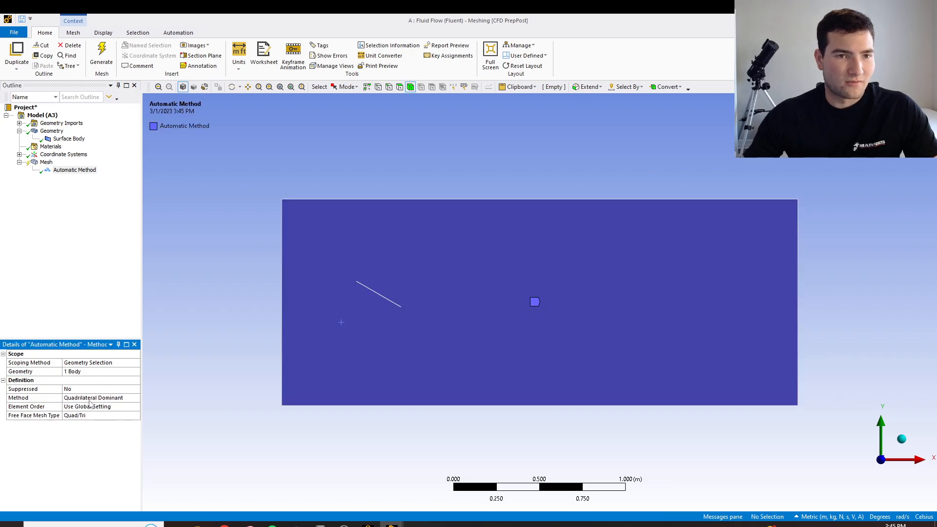
{"action": "left_click", "coordinate": [101, 55]}
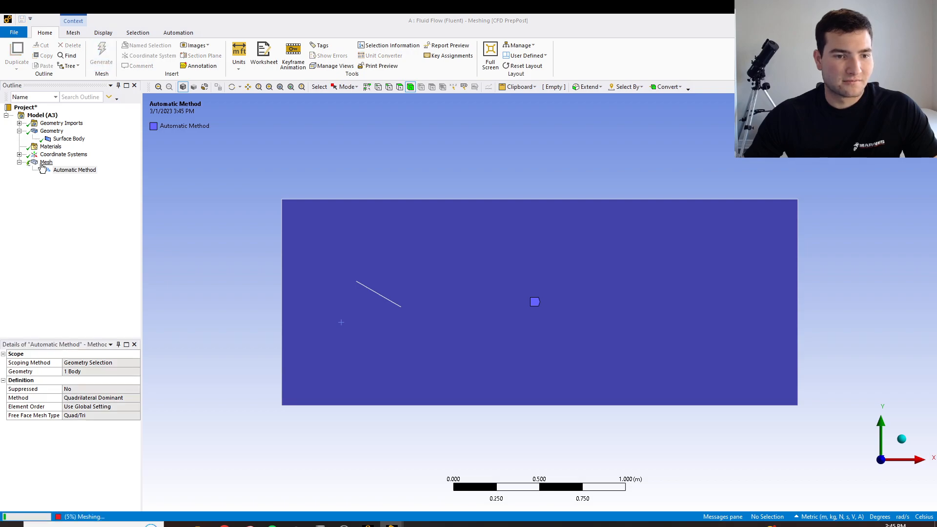
Set the global mesh element size to 0.02 m and regenerate the mesh
{"action": "left_click", "coordinate": [46, 162]}
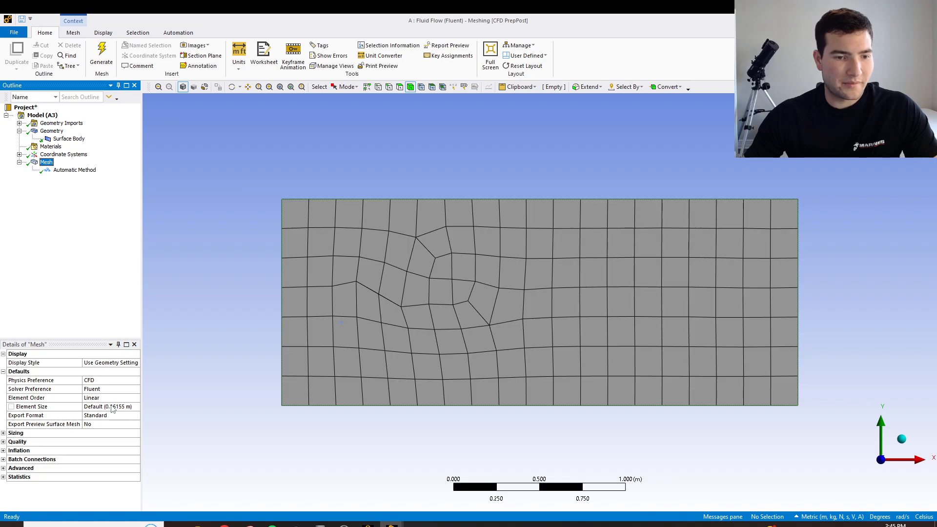
{"action": "left_click", "coordinate": [133, 405]}
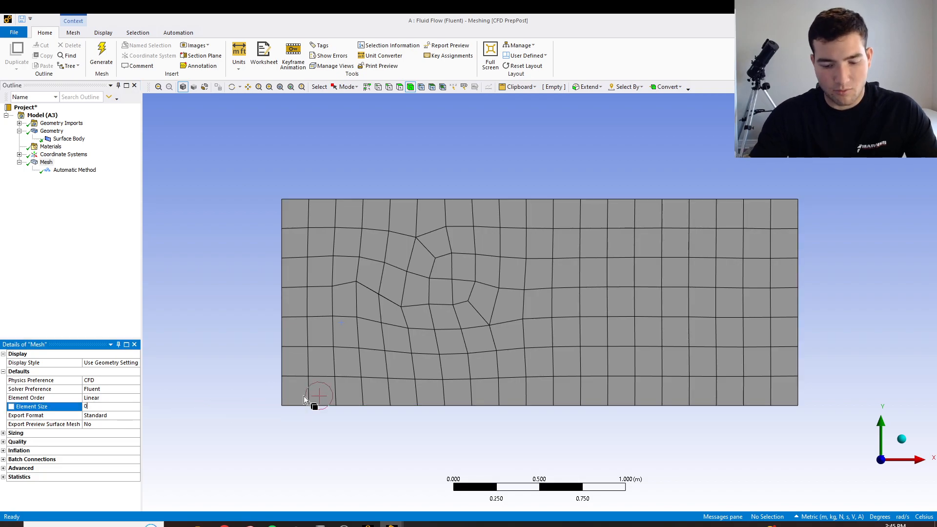
{"action": "type", "text": ".e-00"}
{"action": "type", "text": "2"}
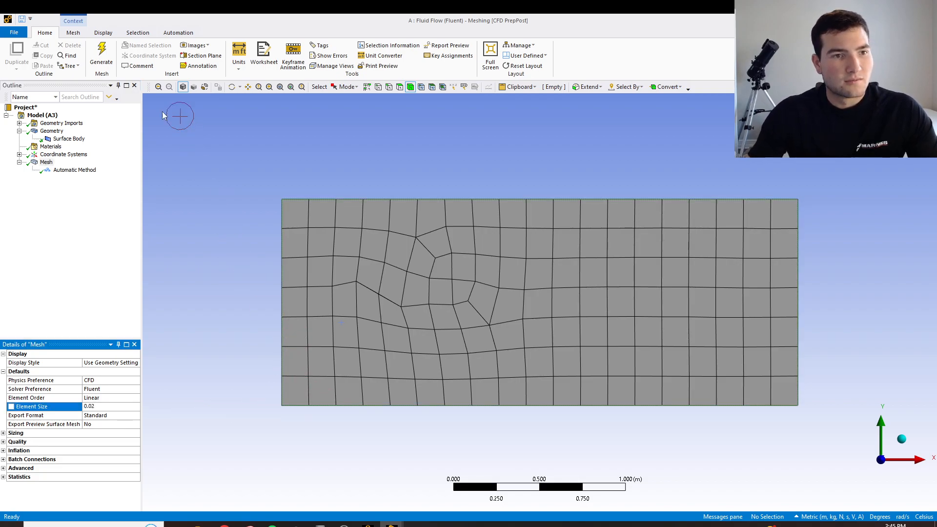
{"action": "left_click", "coordinate": [101, 53]}
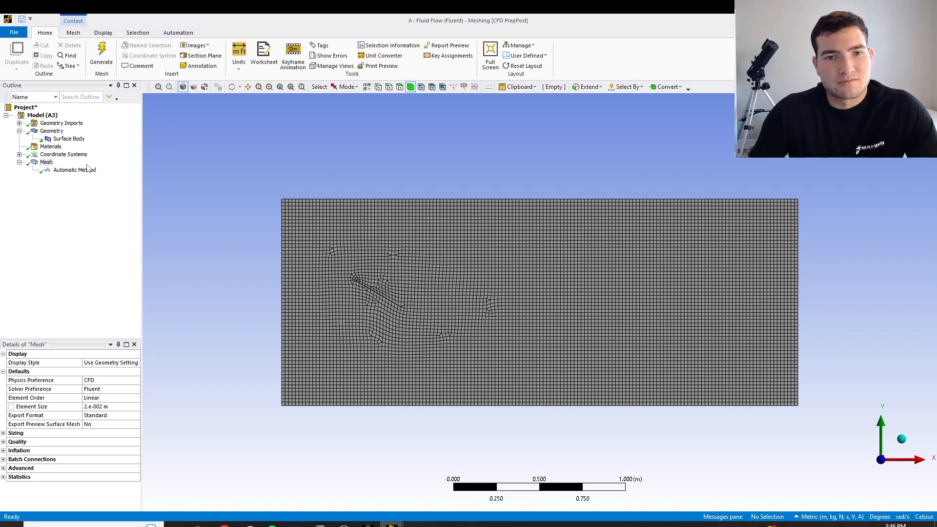
Insert a mesh refinement and scope it to the rectangular domain's face
{"action": "right_click", "coordinate": [46, 162]}
{"action": "mouse_move", "coordinate": [125, 168]}
{"action": "left_click", "coordinate": [197, 202]}
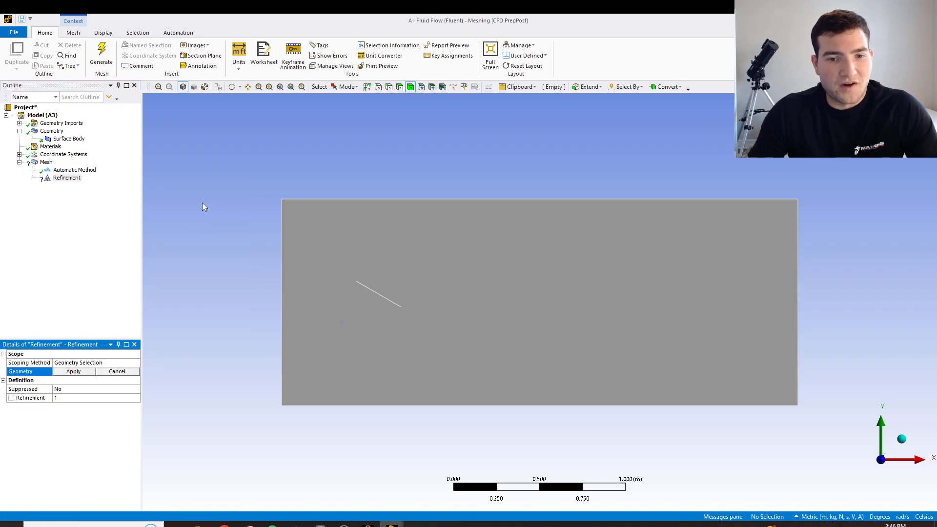
{"action": "left_click", "coordinate": [404, 373]}
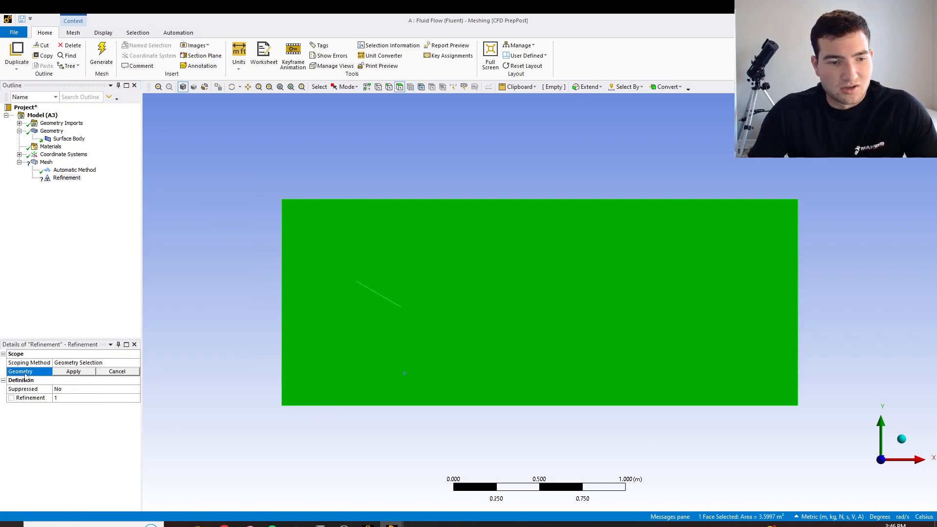
{"action": "left_click", "coordinate": [68, 372]}
Set the refinement level to 3 and regenerate the mesh
{"action": "left_click", "coordinate": [67, 400]}
{"action": "left_click", "coordinate": [127, 399]}
{"action": "left_click", "coordinate": [127, 398]}
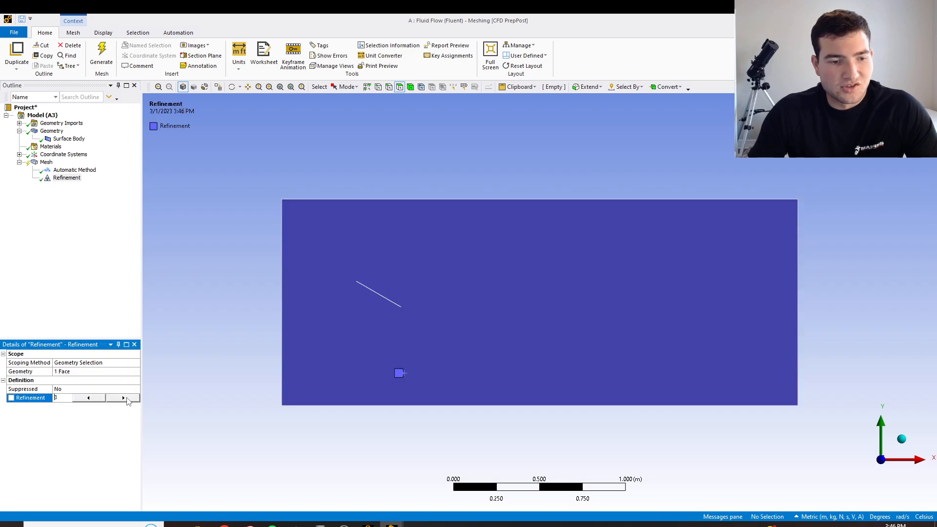
{"action": "left_click", "coordinate": [95, 277]}
{"action": "left_click", "coordinate": [104, 54]}
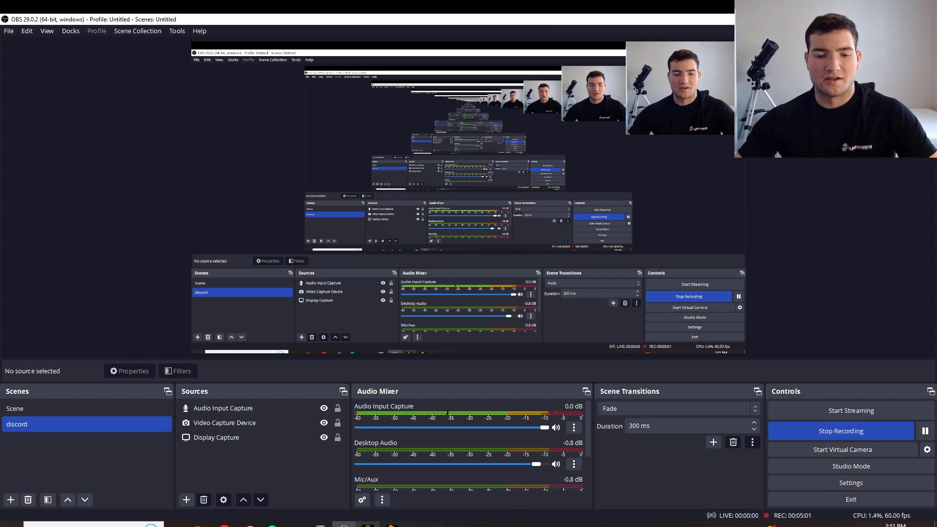
Switch back to the Meshing window of the Fluid Flow (Fluent) system
{"action": "left_click", "coordinate": [369, 526]}
{"action": "left_click", "coordinate": [392, 525]}
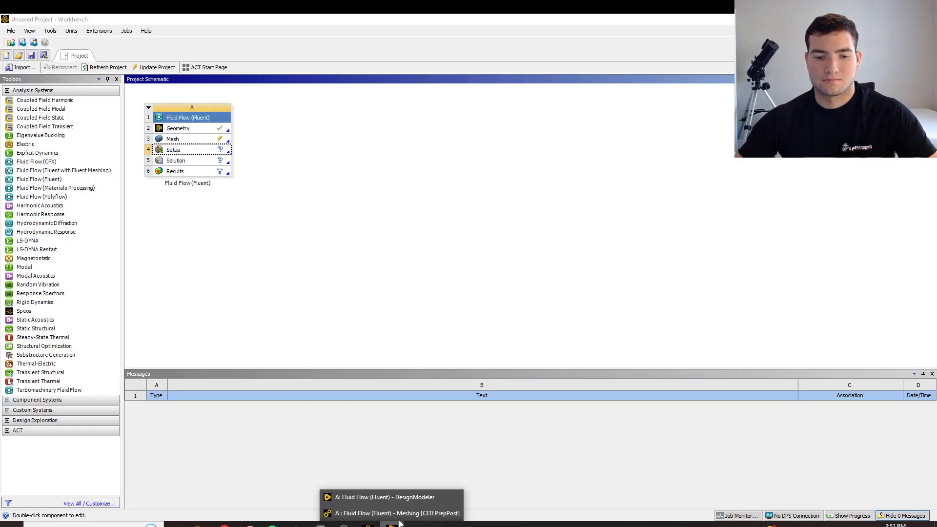
{"action": "left_click", "coordinate": [397, 514]}
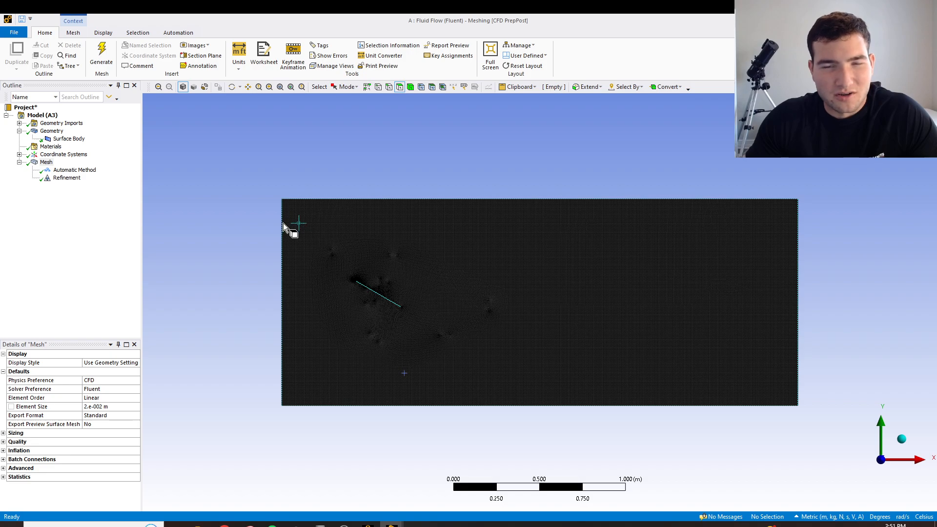
Create a named selection called Inlet from the flow domain's left vertical edge
{"action": "left_click", "coordinate": [388, 86]}
{"action": "left_click", "coordinate": [283, 269]}
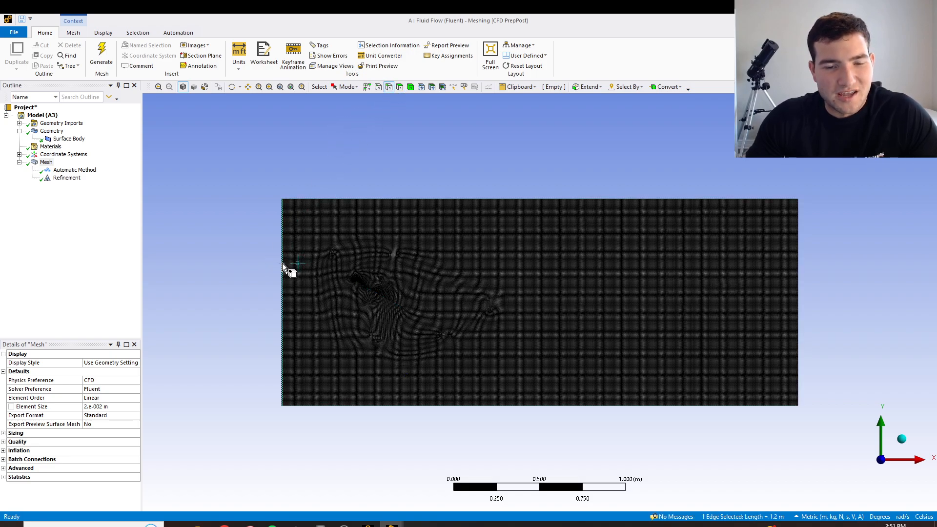
{"action": "key", "text": "n"}
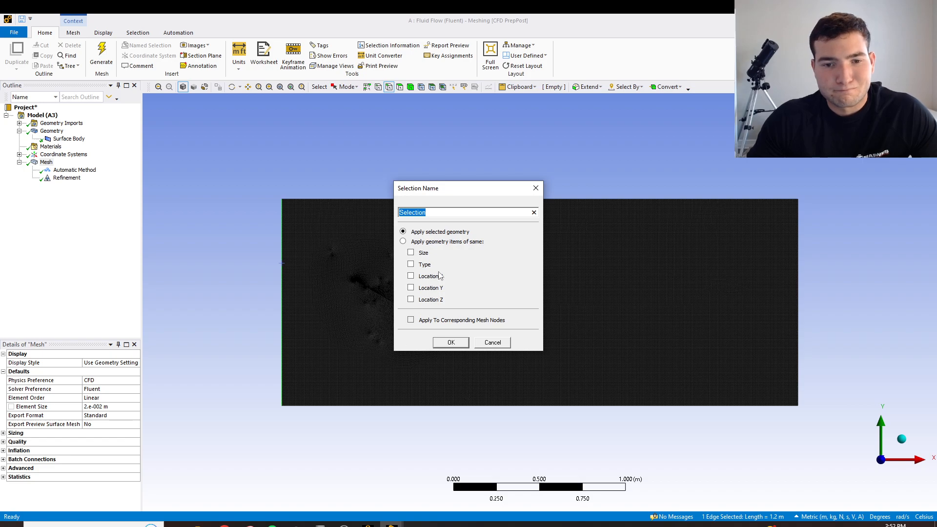
{"action": "left_click_drag", "start_coordinate": [447, 193], "coordinate": [617, 194]}
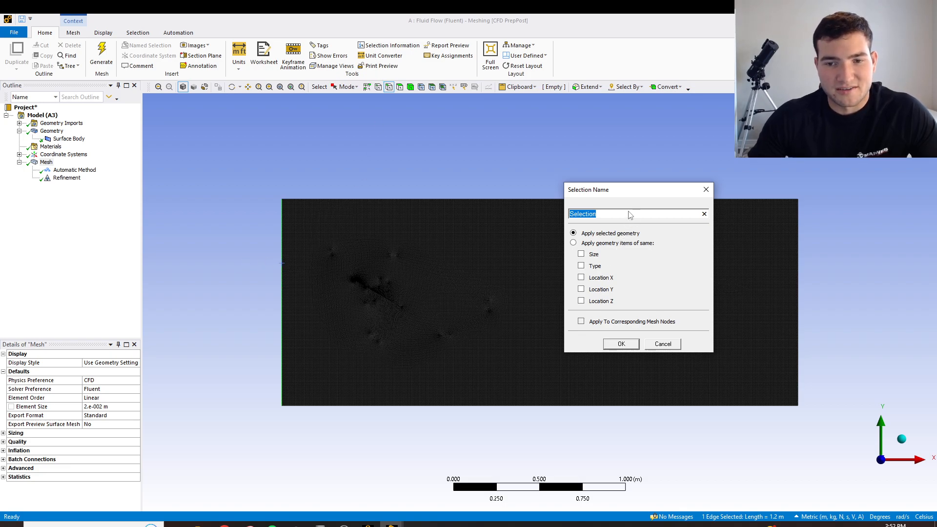
{"action": "type", "text": "Inlet"}
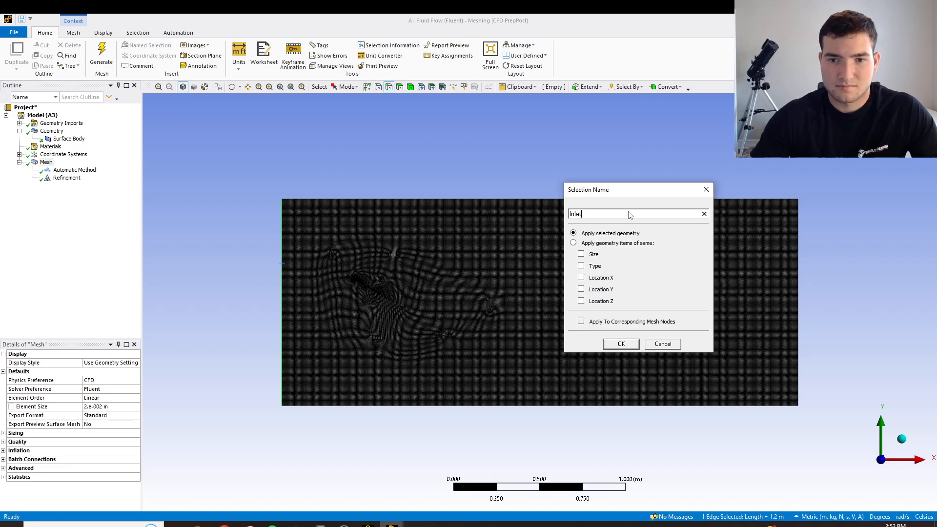
{"action": "left_click", "coordinate": [622, 344]}
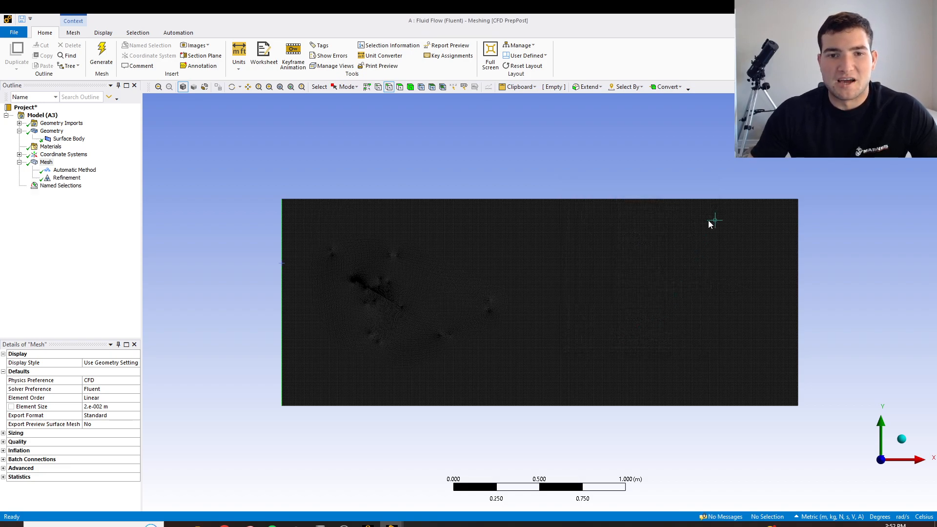
Create a named selection called Outlet from the flow domain's right vertical edge
{"action": "left_click", "coordinate": [798, 312]}
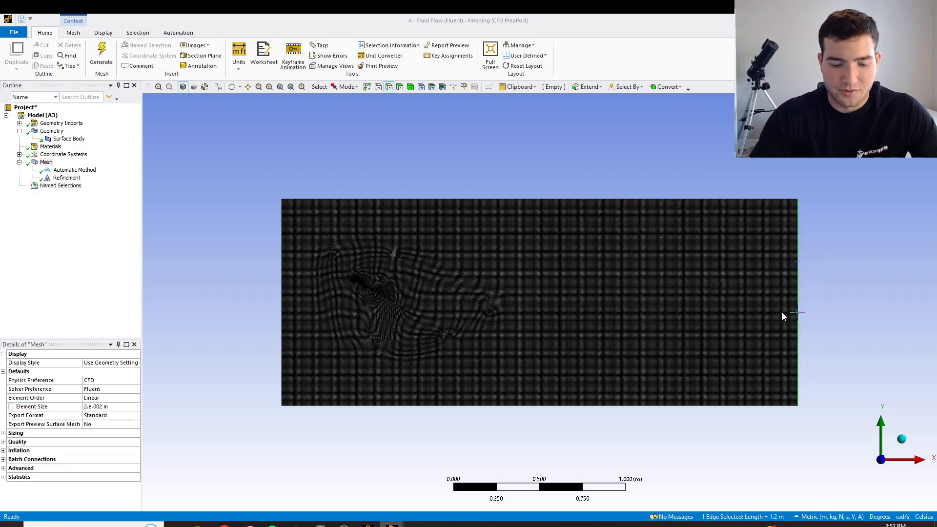
{"action": "type", "text": "nOu"}
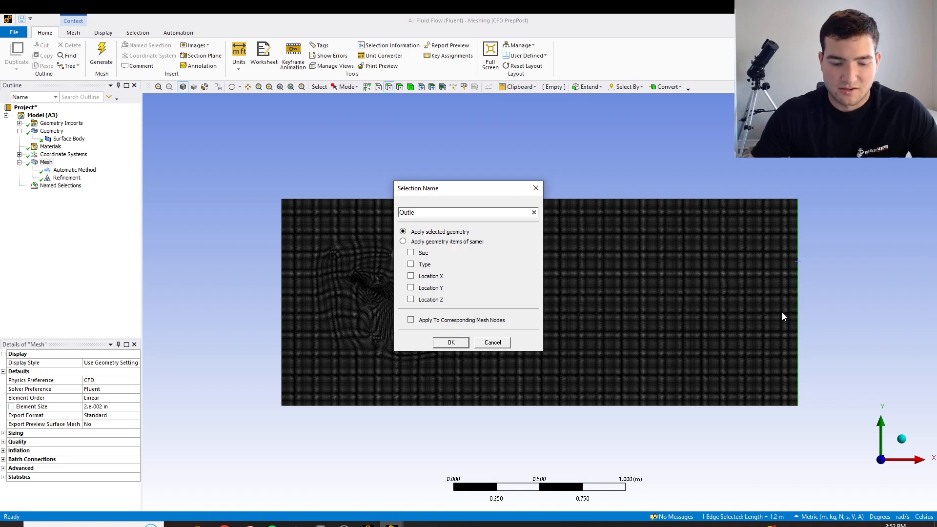
{"action": "key", "text": "Return"}
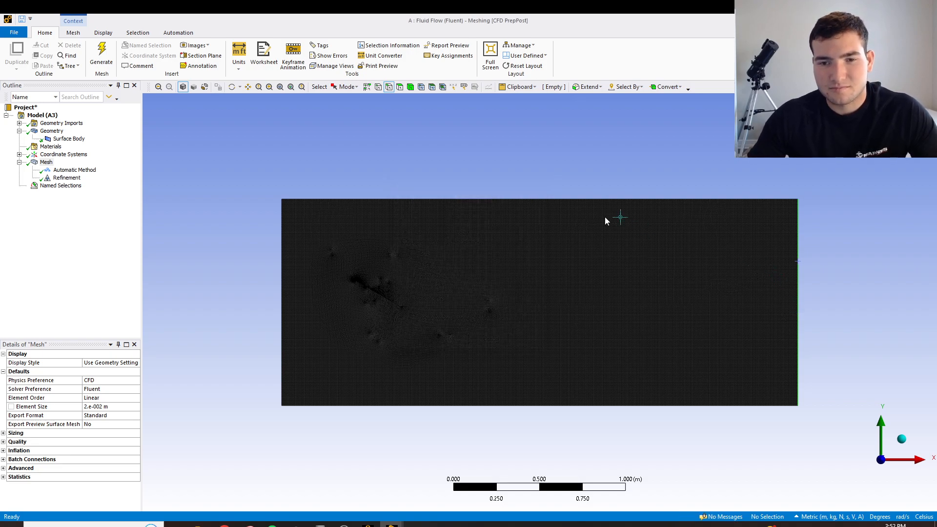
Create a named selection called Symmetry from the domain's upper and lower horizontal edges together
{"action": "left_click", "coordinate": [552, 200]}
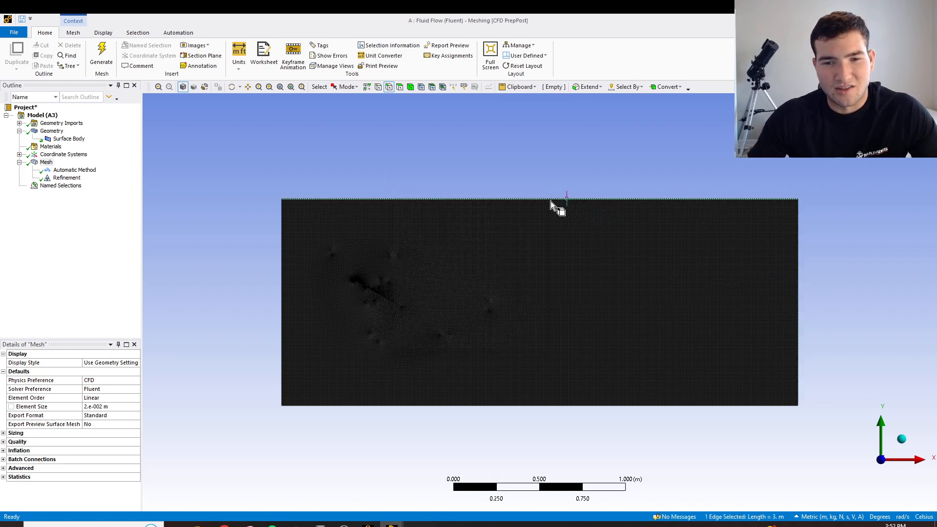
{"action": "left_click", "coordinate": [539, 405], "text": "ctrl"}
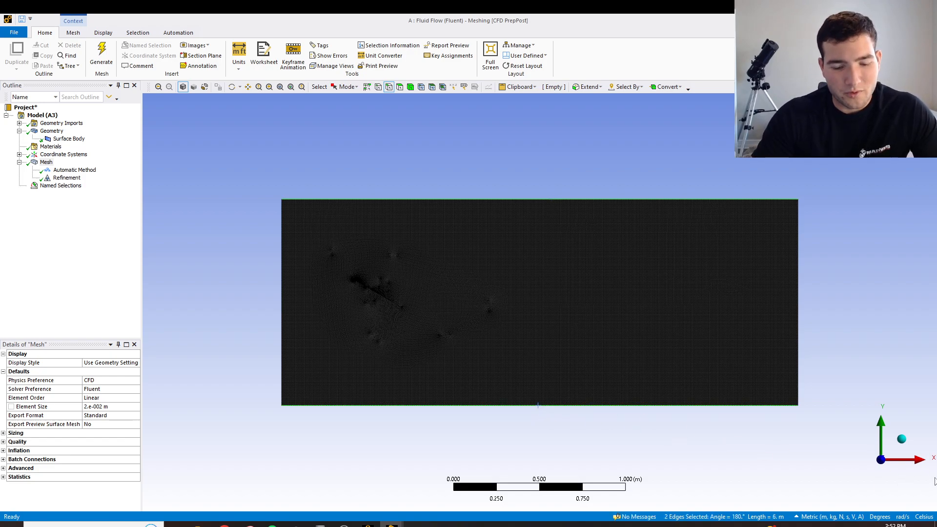
{"action": "key", "text": "n"}
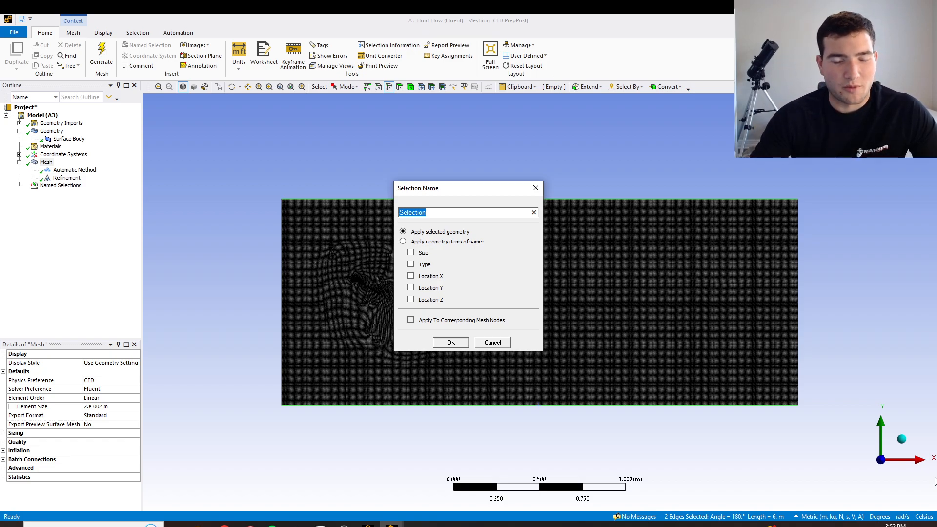
{"action": "type", "text": "Symmetry"}
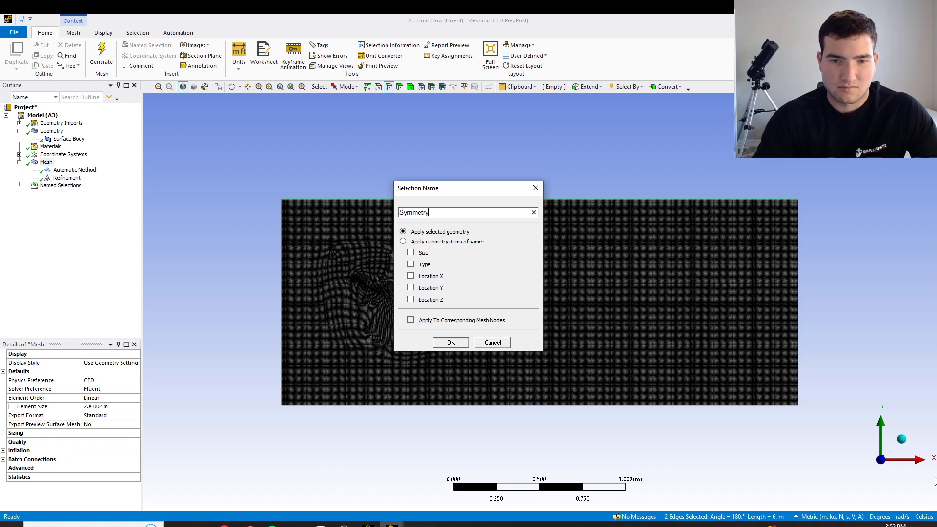
{"action": "key", "text": "Return"}
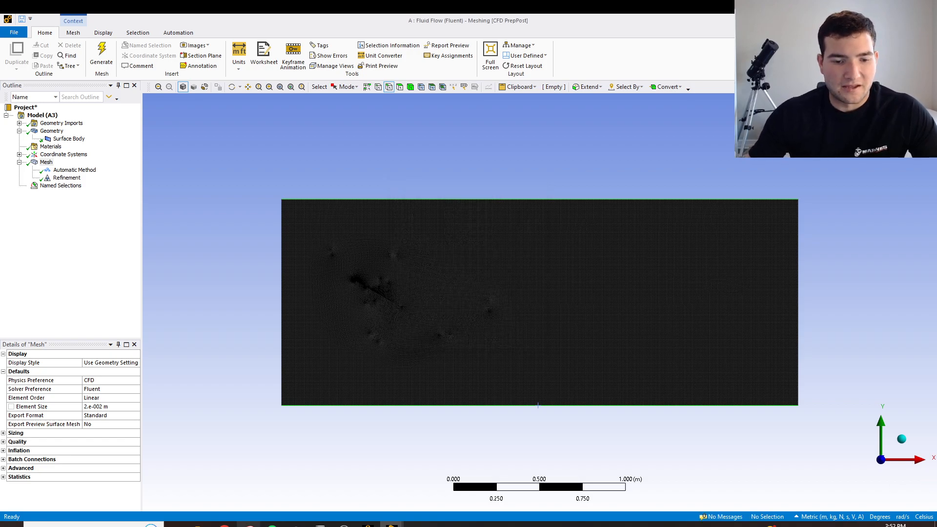
{"action": "left_click", "coordinate": [369, 525]}
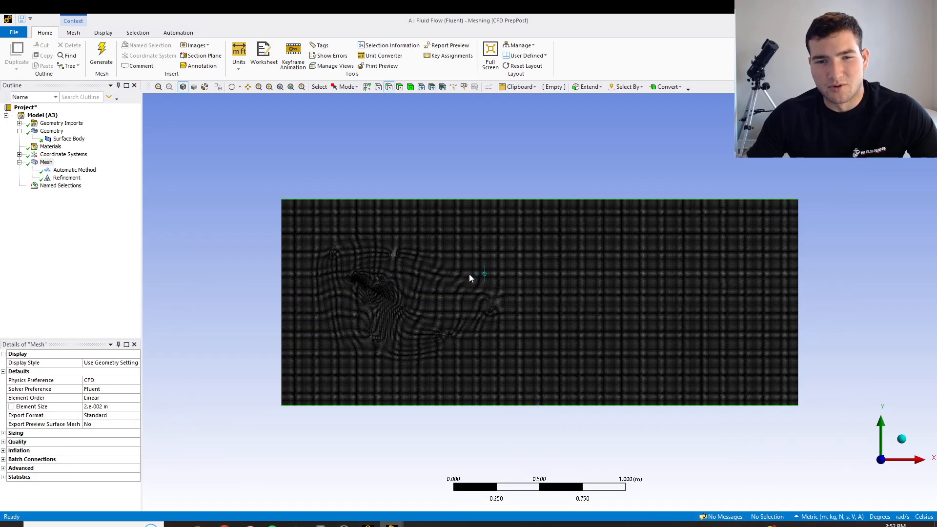
Create a named selection called Bottom from the inclined plate's long lower edge
{"action": "right_click_drag", "start_coordinate": [326, 255], "coordinate": [426, 331]}
{"action": "right_click_drag", "start_coordinate": [394, 208], "coordinate": [459, 271]}
{"action": "right_click_drag", "start_coordinate": [524, 266], "coordinate": [649, 323]}
{"action": "scroll", "coordinate": [454, 362], "scroll_direction": "down", "scroll_amount": 2}
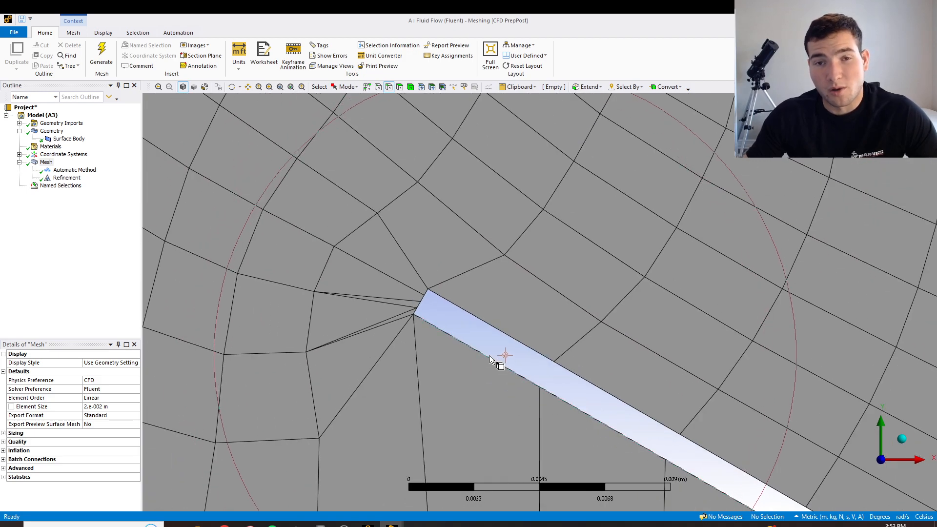
{"action": "left_click", "coordinate": [477, 351]}
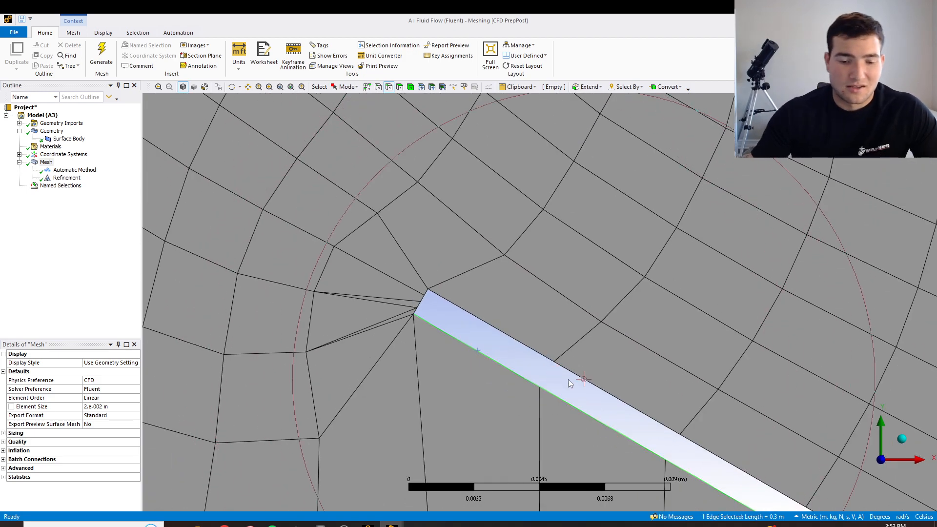
{"action": "key", "text": "n"}
{"action": "key", "text": "BackSpace"}
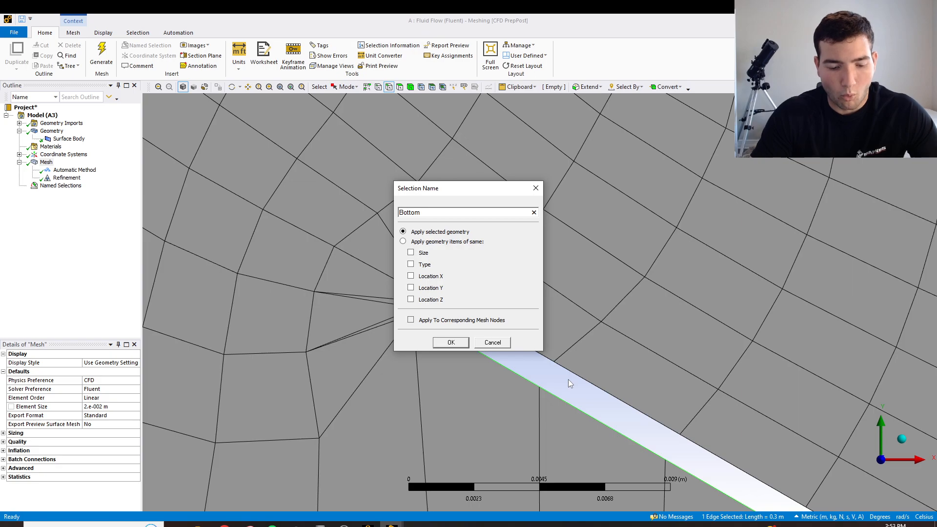
{"action": "key", "text": "Return"}
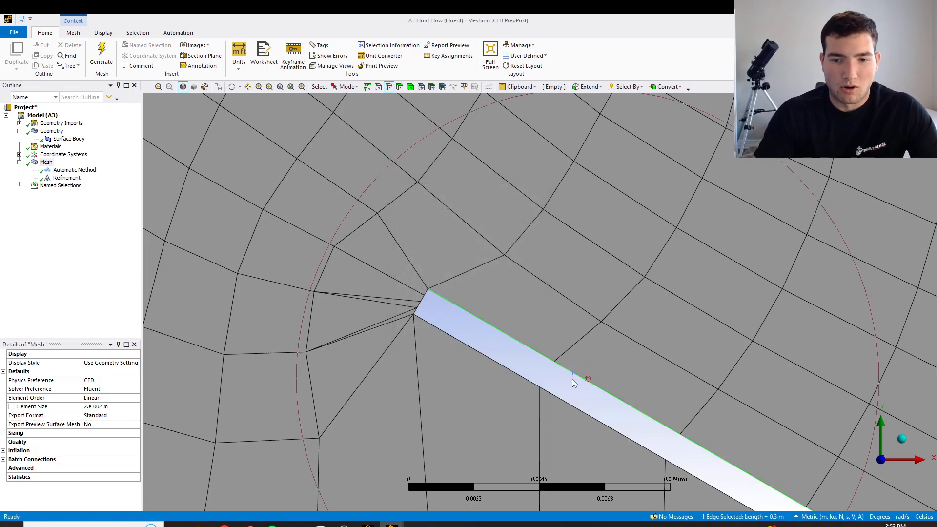
Create named selections called Upper Wall from the plate's long upper edge and Front Wall from its short left end edge
{"action": "type", "text": "nUpper Wall"}
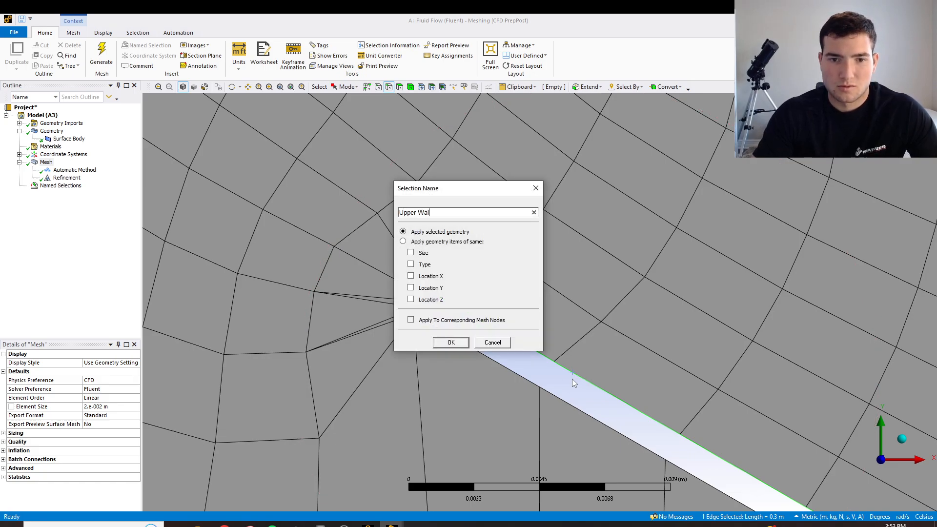
{"action": "key", "text": "Return"}
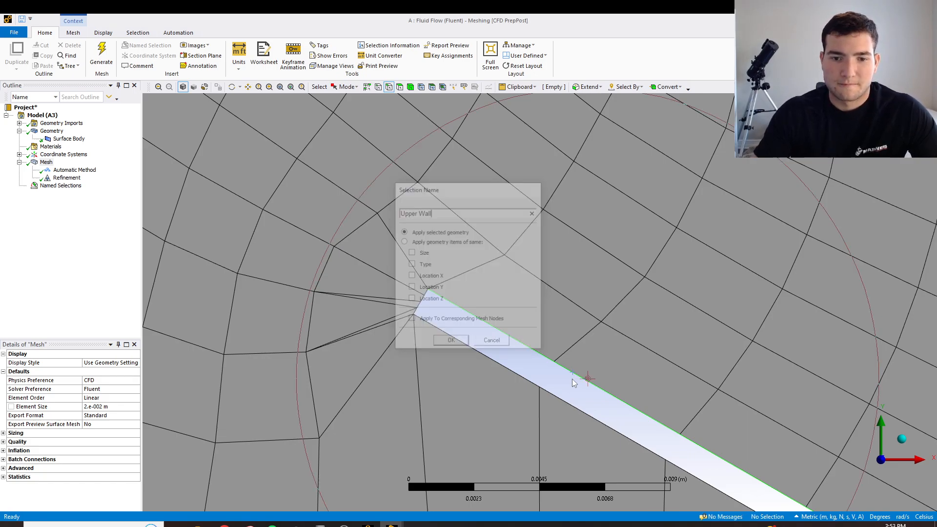
{"action": "left_click", "coordinate": [421, 304]}
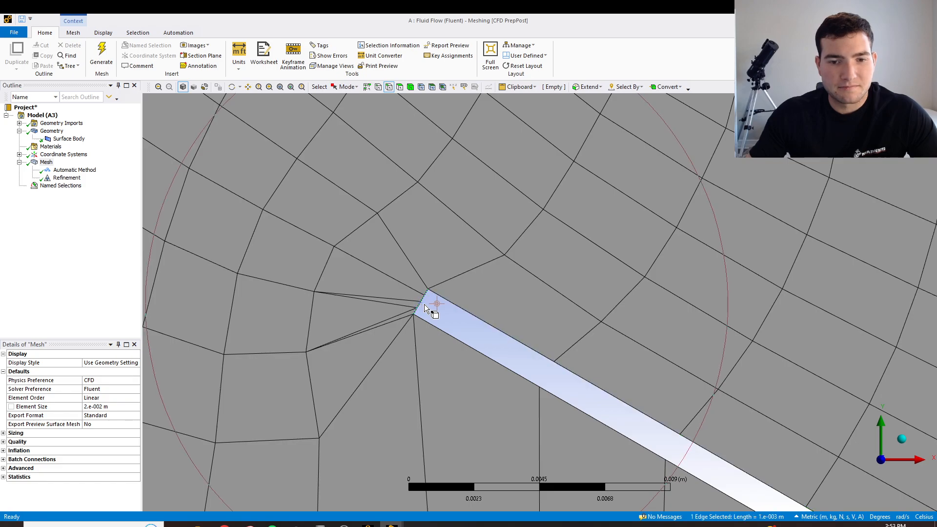
{"action": "key", "text": "n"}
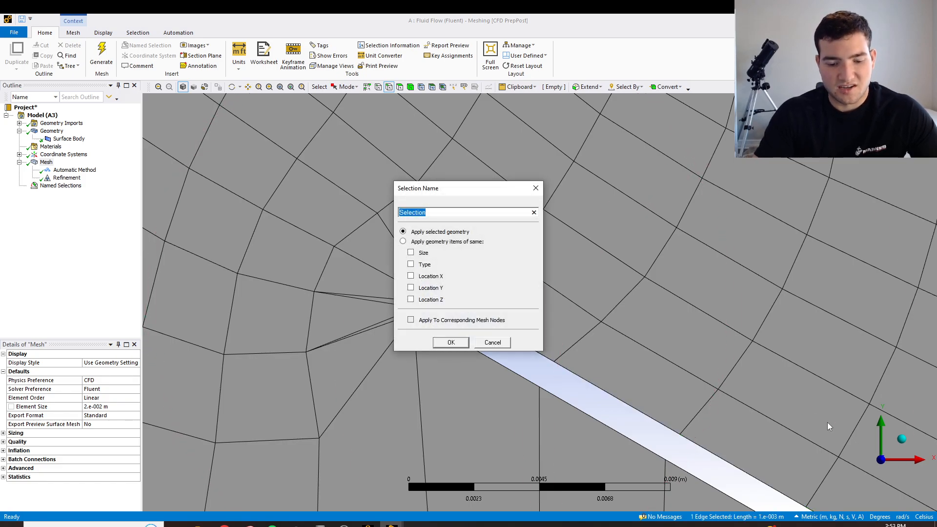
{"action": "type", "text": "Front Wall"}
{"action": "key", "text": "Return"}
{"action": "scroll", "coordinate": [882, 373], "scroll_direction": "down", "scroll_amount": 3}
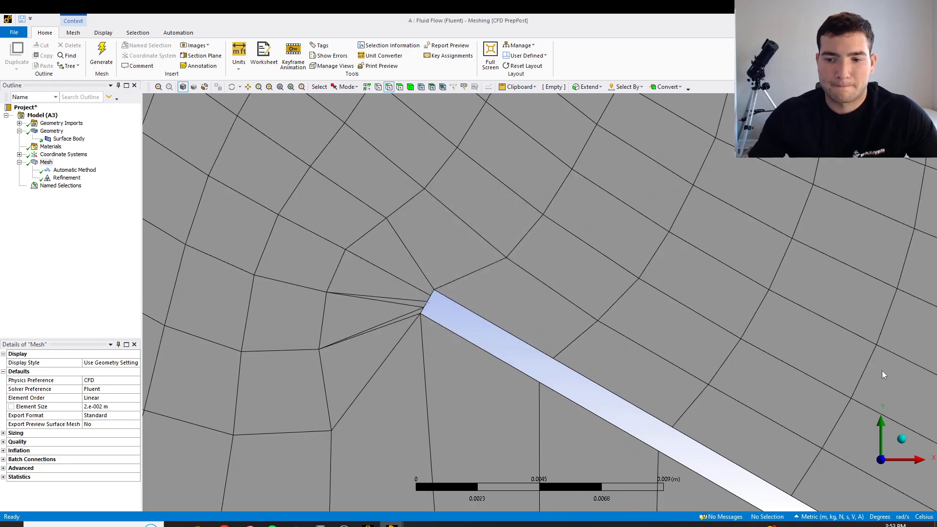
Create a named selection called Back Wall from the inclined plate's short right end edge
{"action": "scroll", "coordinate": [839, 389], "scroll_direction": "down", "scroll_amount": 10}
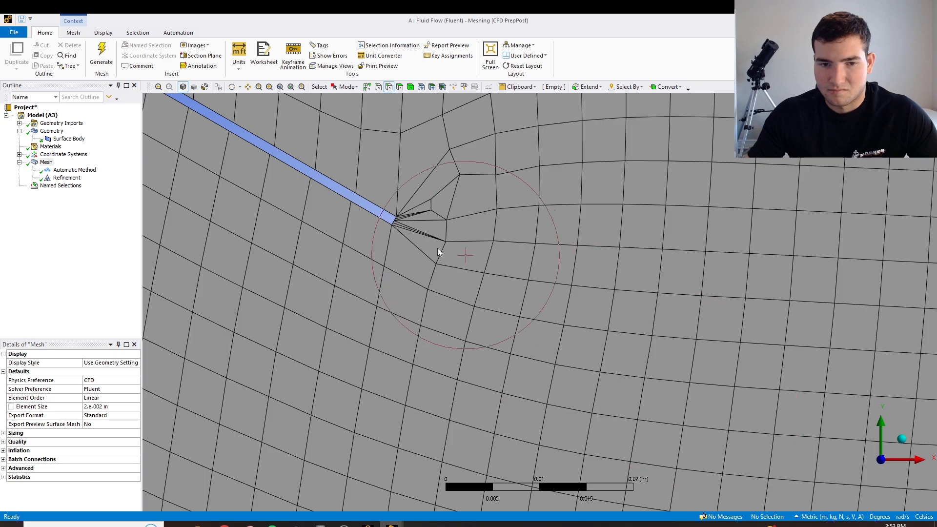
{"action": "scroll", "coordinate": [393, 222], "scroll_direction": "up", "scroll_amount": 5}
{"action": "left_click", "coordinate": [530, 266]}
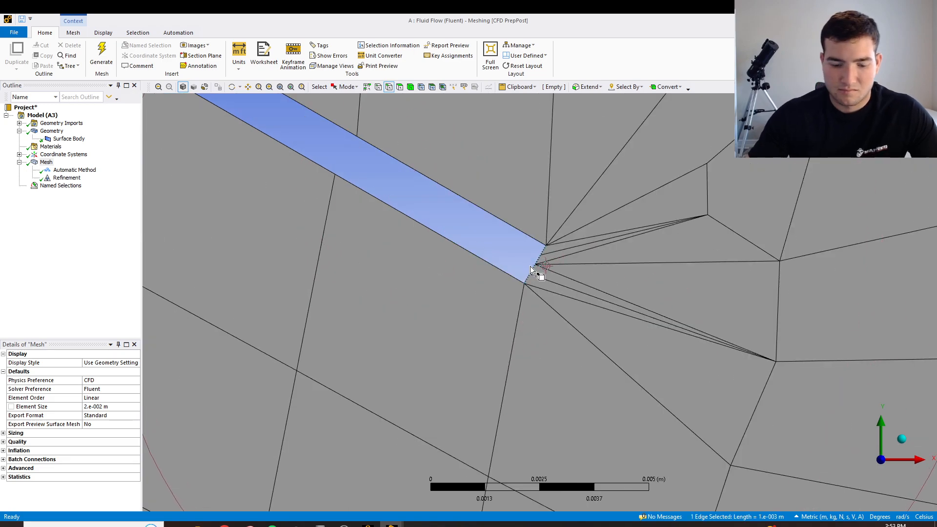
{"action": "type", "text": "nBack "}
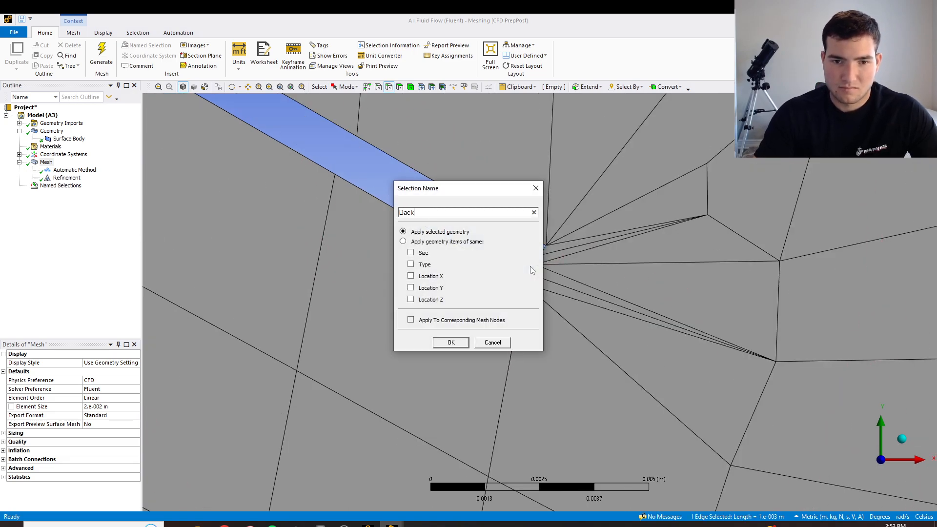
{"action": "type", "text": "Wall"}
{"action": "key", "text": "Return"}
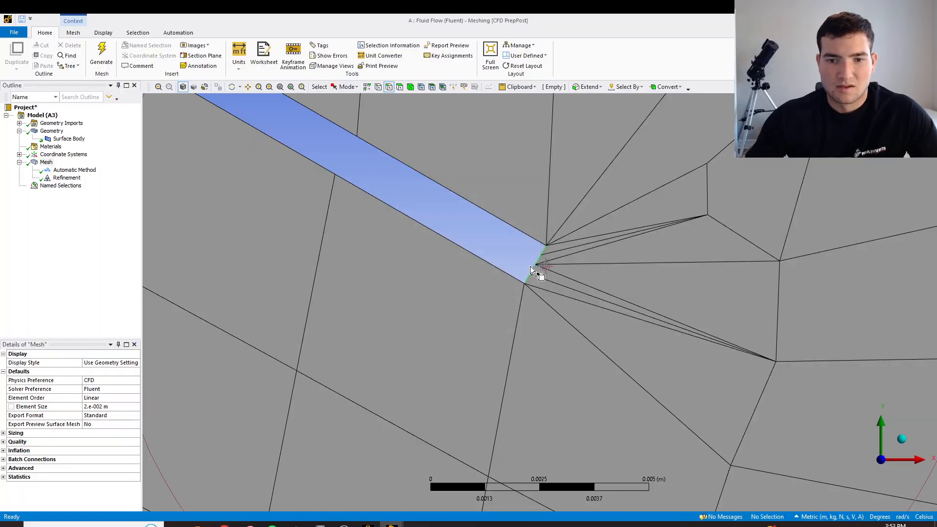
Review each named selection in the model, from Inlet through Back Wall, to check which edges it covers
{"action": "scroll", "coordinate": [561, 251], "scroll_direction": "down", "scroll_amount": 2}
{"action": "scroll", "coordinate": [561, 251], "scroll_direction": "down", "scroll_amount": 6}
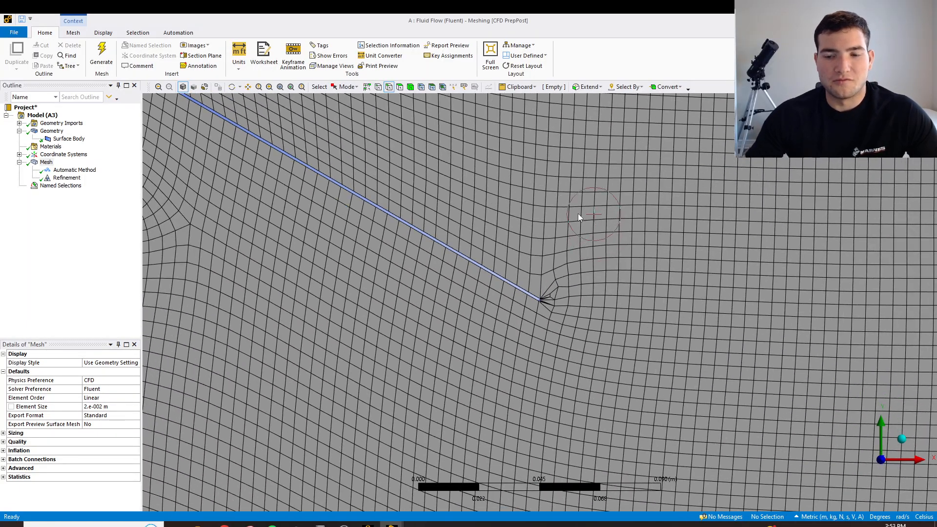
{"action": "scroll", "coordinate": [585, 208], "scroll_direction": "down", "scroll_amount": 4}
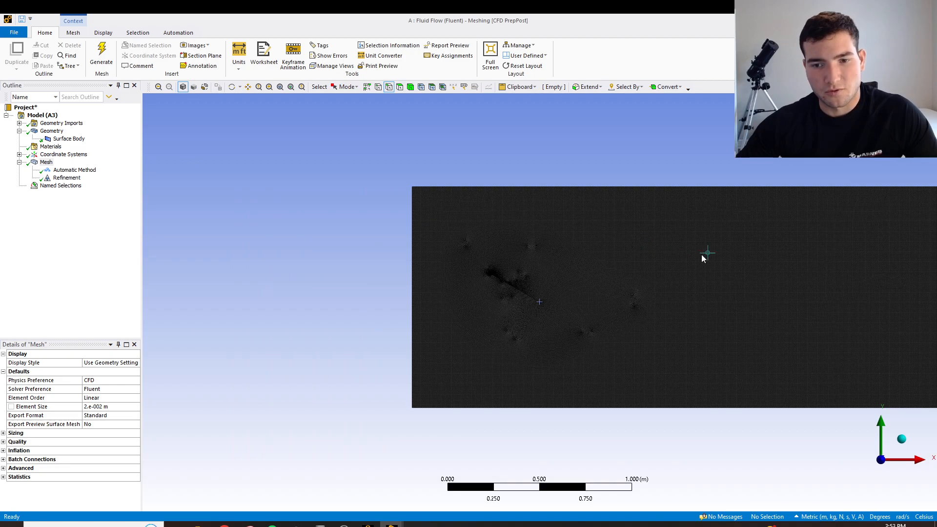
{"action": "scroll", "coordinate": [853, 260], "scroll_direction": "up", "scroll_amount": 1}
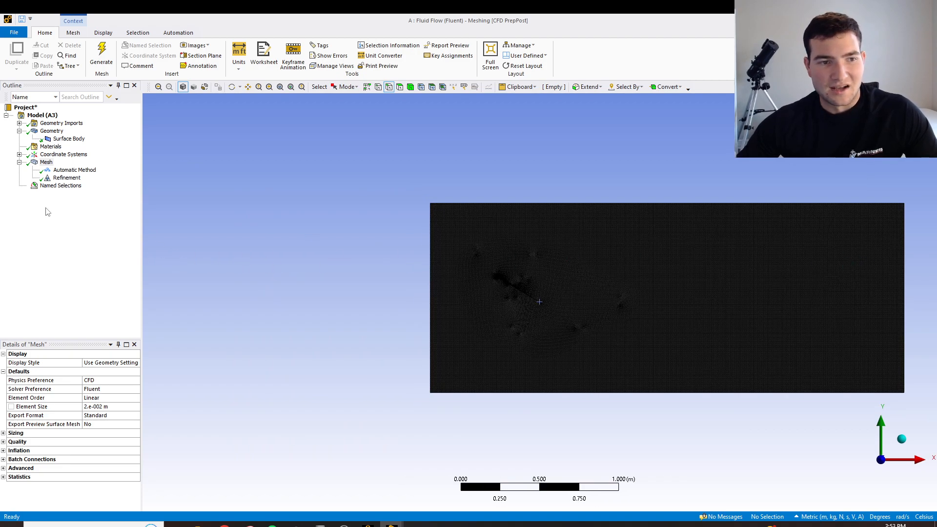
{"action": "left_click", "coordinate": [20, 186]}
{"action": "left_click", "coordinate": [59, 201]}
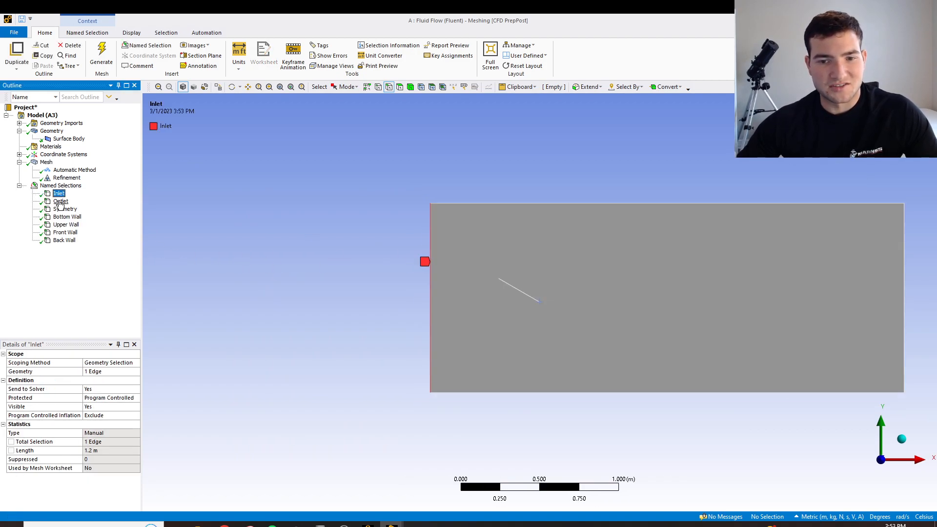
{"action": "left_click", "coordinate": [63, 209]}
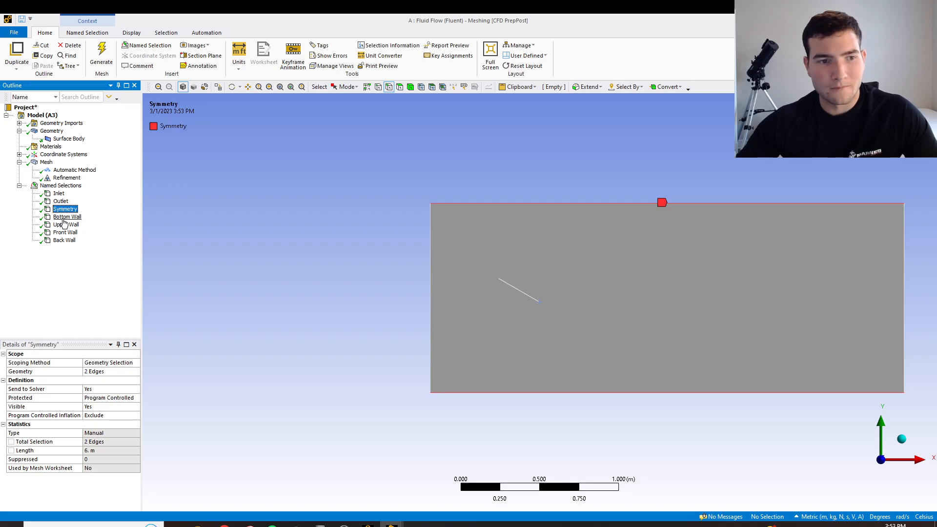
{"action": "left_click", "coordinate": [65, 218]}
{"action": "left_click", "coordinate": [65, 225]}
{"action": "left_click", "coordinate": [65, 233]}
{"action": "left_click", "coordinate": [66, 241]}
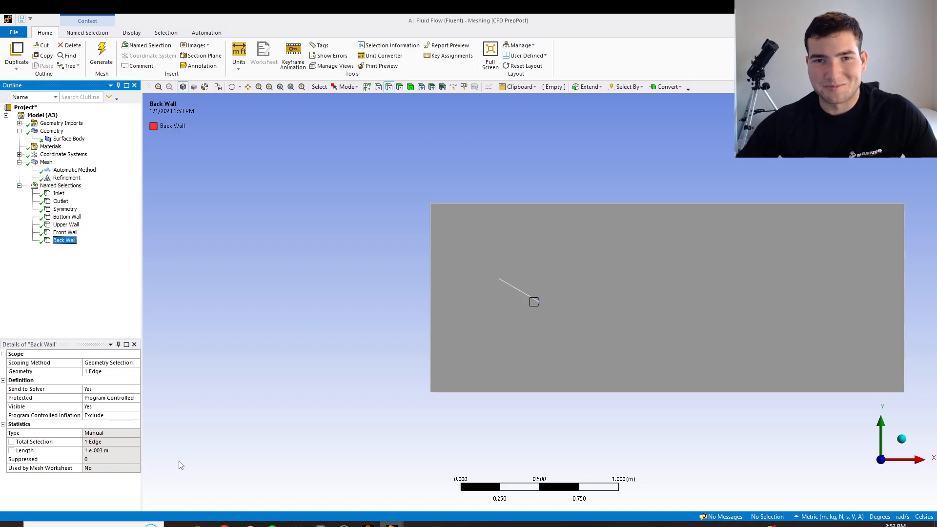
Switch to Workbench and update the Mesh cell of the Fluid Flow (Fluent) system
{"action": "left_click", "coordinate": [369, 524]}
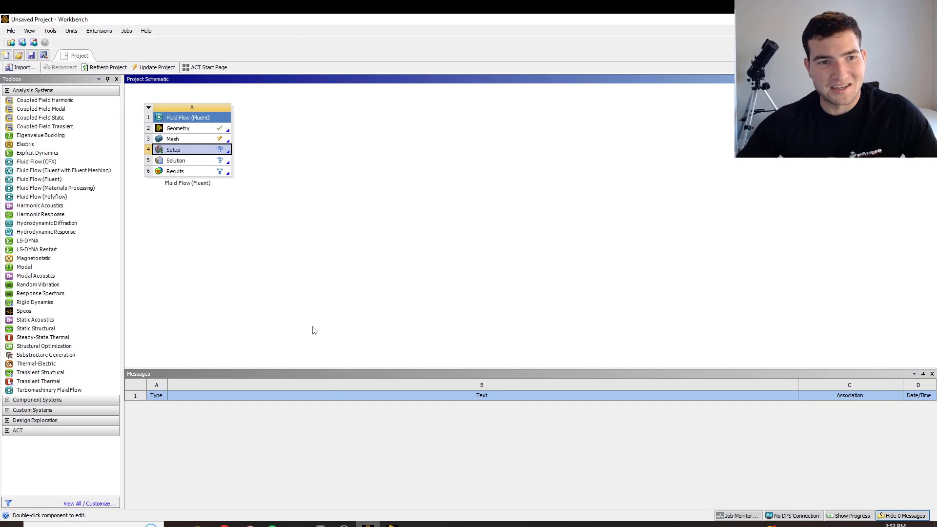
{"action": "right_click", "coordinate": [195, 142]}
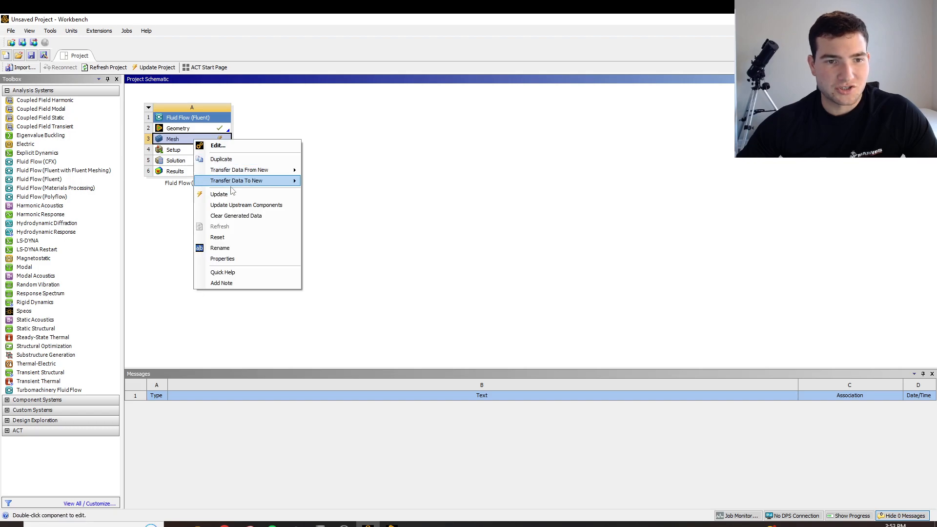
{"action": "left_click", "coordinate": [232, 193]}
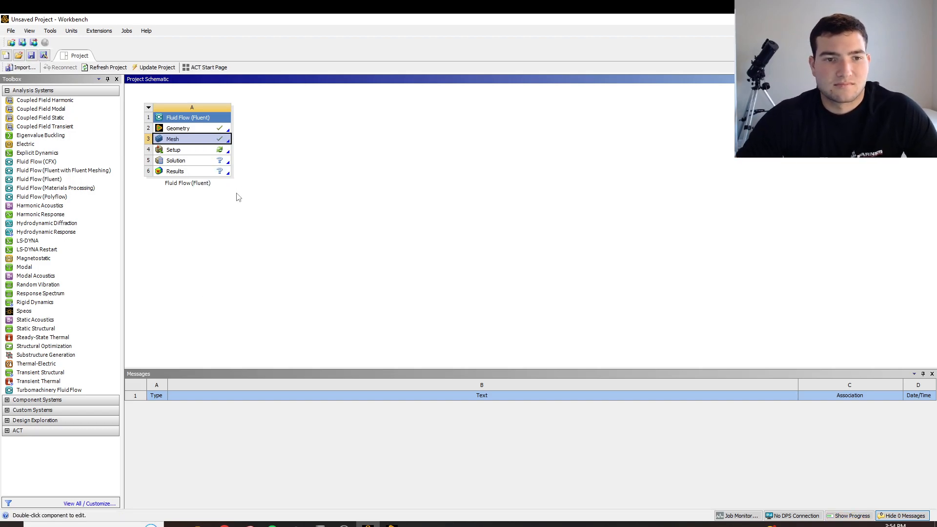
Launch Fluent from the system's Setup cell with double precision and 4 solver processes, and dismiss the behavioral changes notice
{"action": "double_click", "coordinate": [193, 153]}
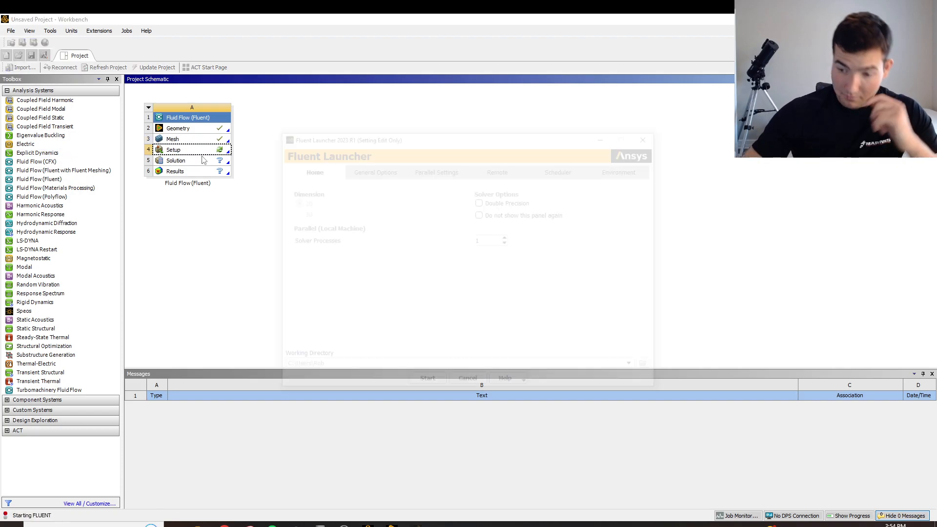
{"action": "left_click", "coordinate": [490, 203]}
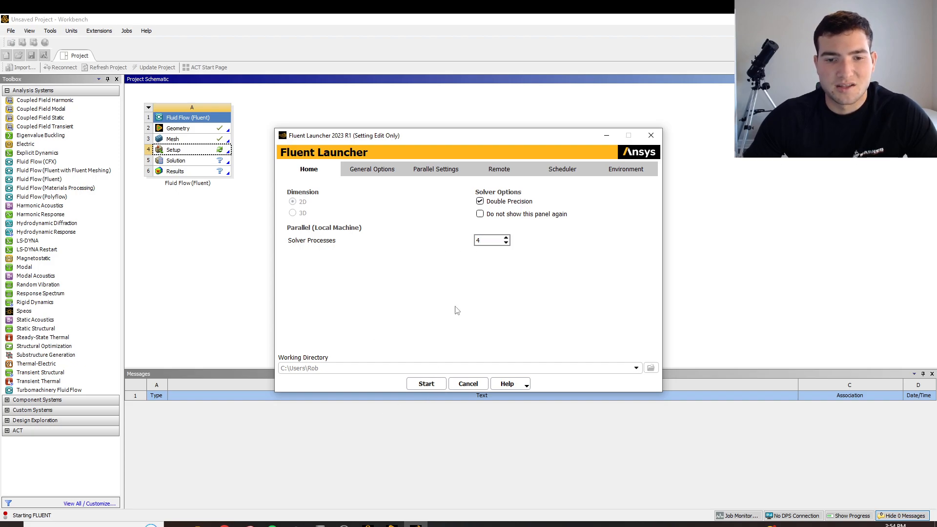
{"action": "left_click", "coordinate": [427, 384]}
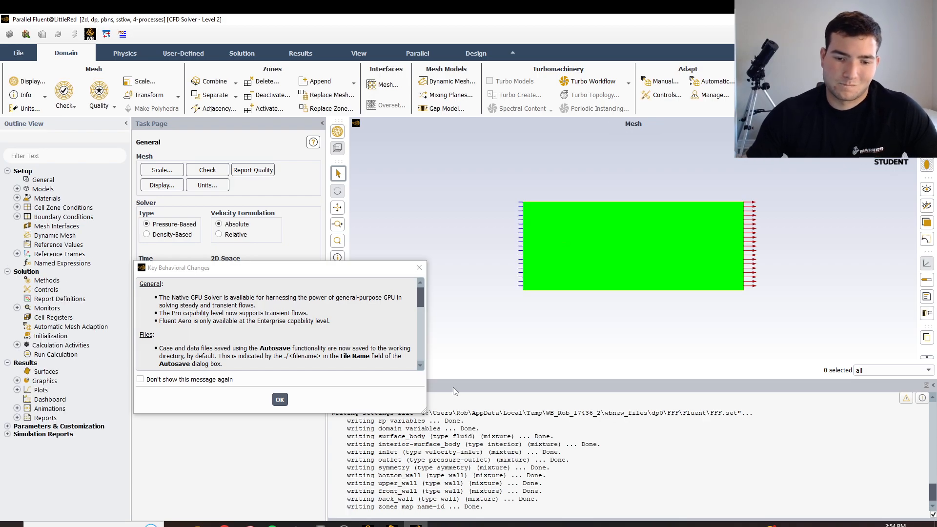
{"action": "left_click", "coordinate": [278, 399]}
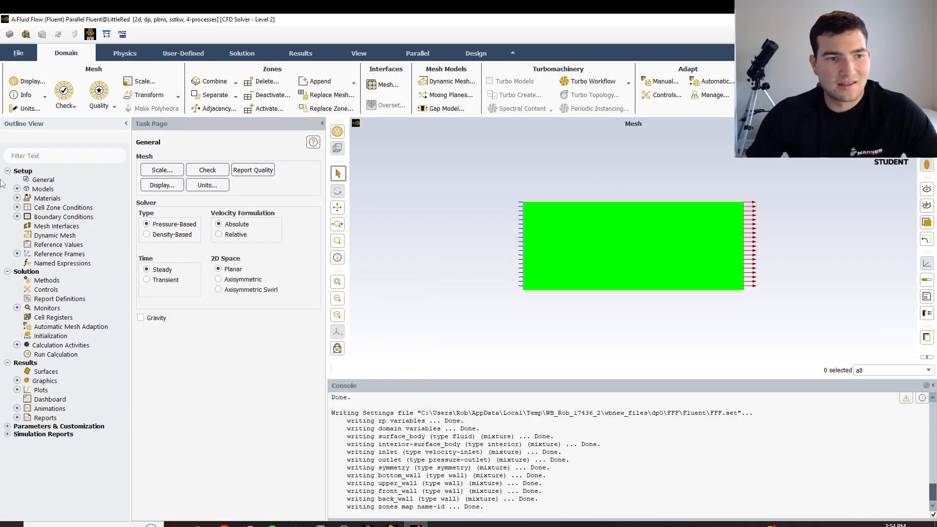
Set the viscous model to standard k-epsilon with Enhanced Wall Treatment and Pressure Gradient Effects enabled
{"action": "left_click", "coordinate": [17, 189]}
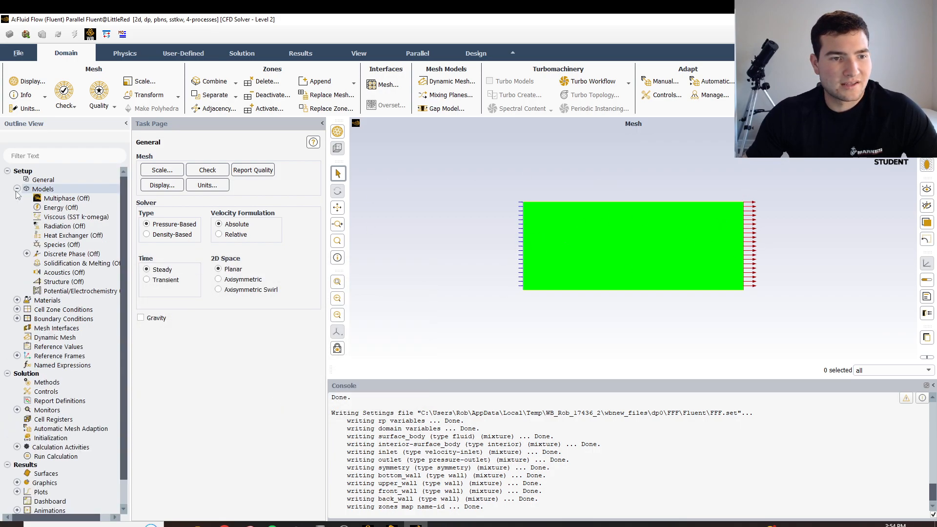
{"action": "double_click", "coordinate": [83, 217]}
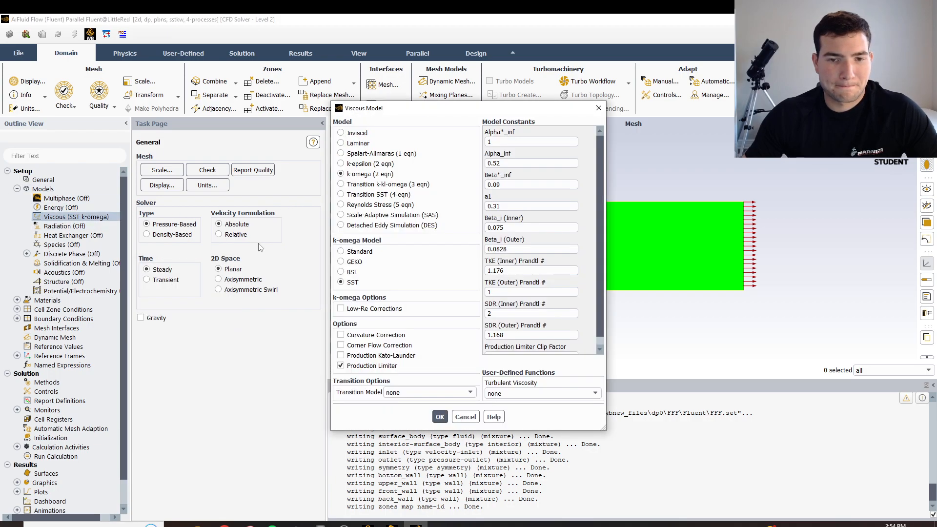
{"action": "left_click", "coordinate": [344, 164]}
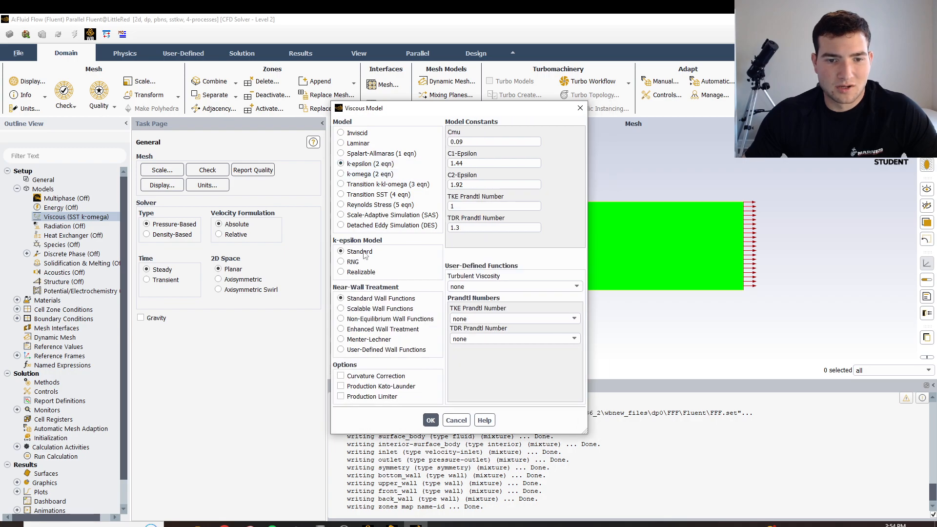
{"action": "left_click", "coordinate": [345, 329]}
{"action": "left_click", "coordinate": [341, 375]}
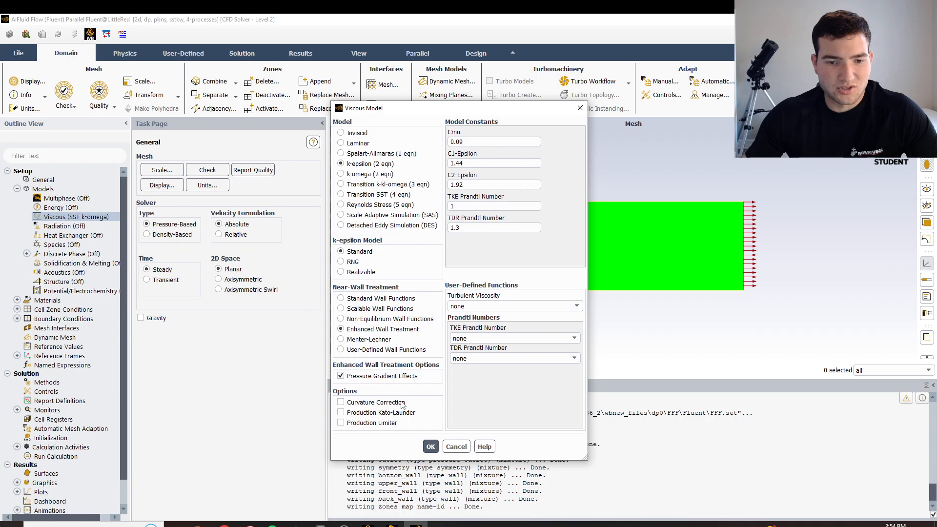
{"action": "left_click", "coordinate": [430, 447]}
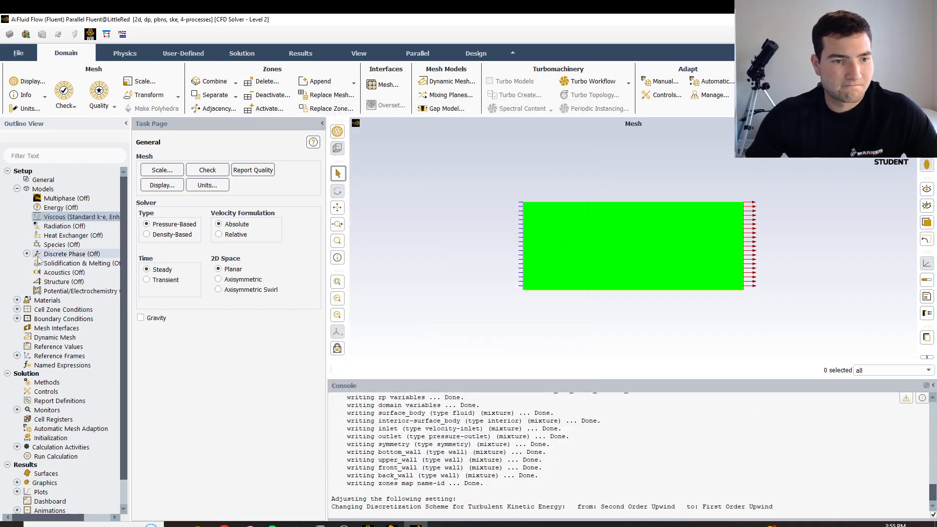
Open the fluid material air for editing and set its constant density to 1.2 kg/m³
{"action": "double_click", "coordinate": [39, 301]}
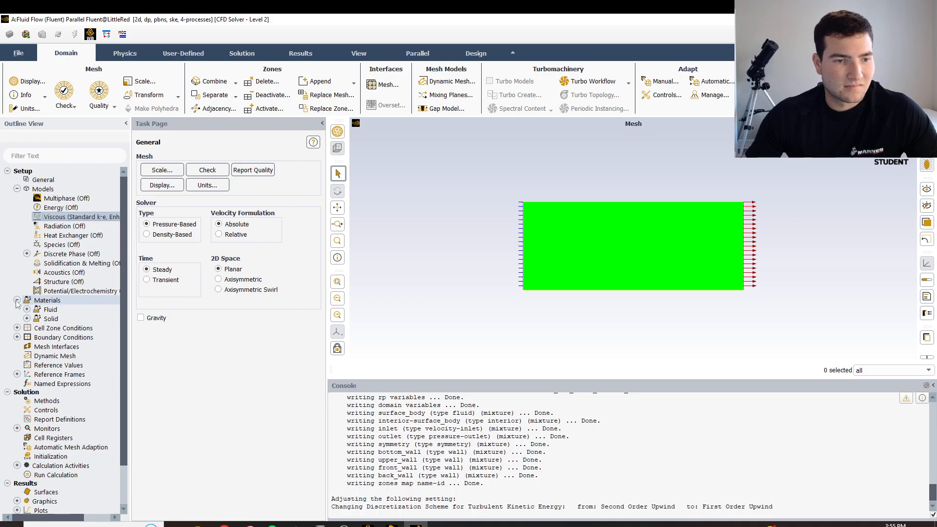
{"action": "double_click", "coordinate": [39, 310]}
{"action": "double_click", "coordinate": [46, 317]}
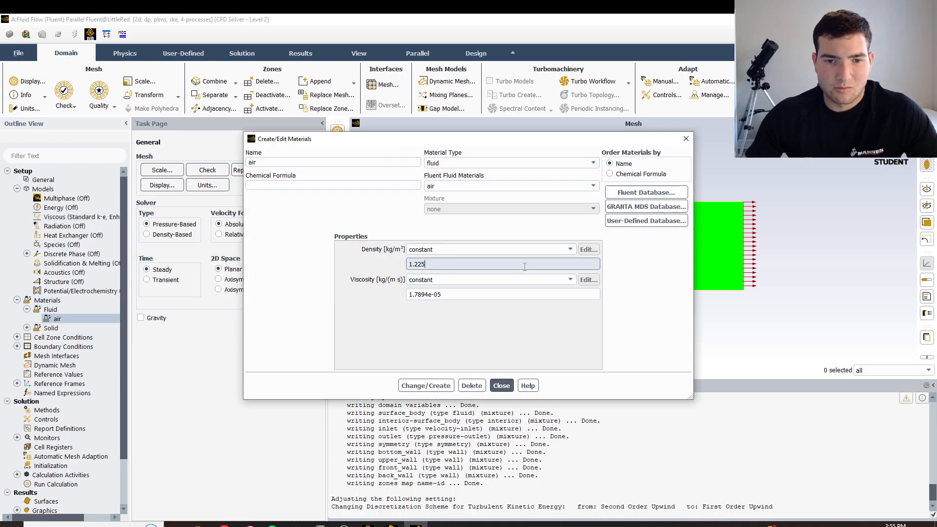
{"action": "key", "text": "BackSpace"}
{"action": "key", "text": "BackSpace"}
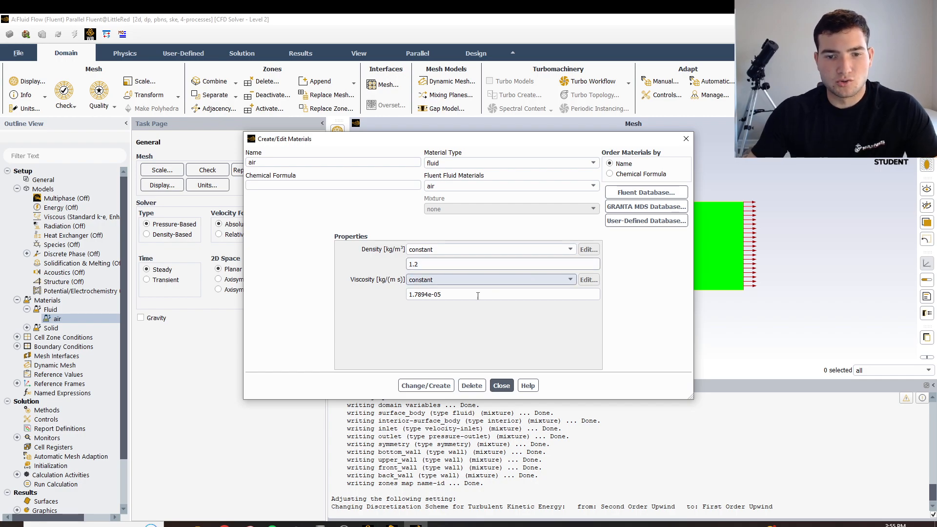
Set air's constant viscosity to 1.8e-05 kg/(m s), and save the changes to the material
{"action": "left_click", "coordinate": [432, 295]}
{"action": "key", "text": "BackSpace"}
{"action": "key", "text": "BackSpace"}
{"action": "key", "text": "BackSpace"}
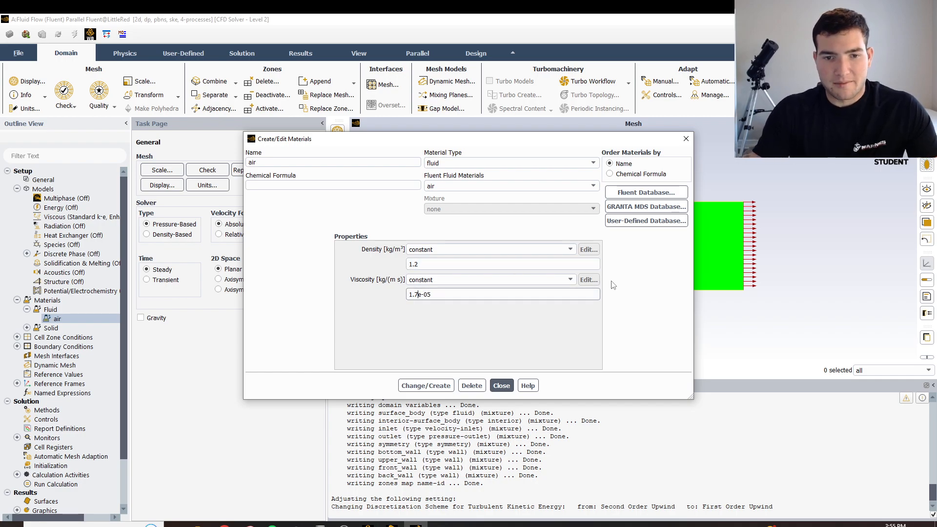
{"action": "type", "text": "8"}
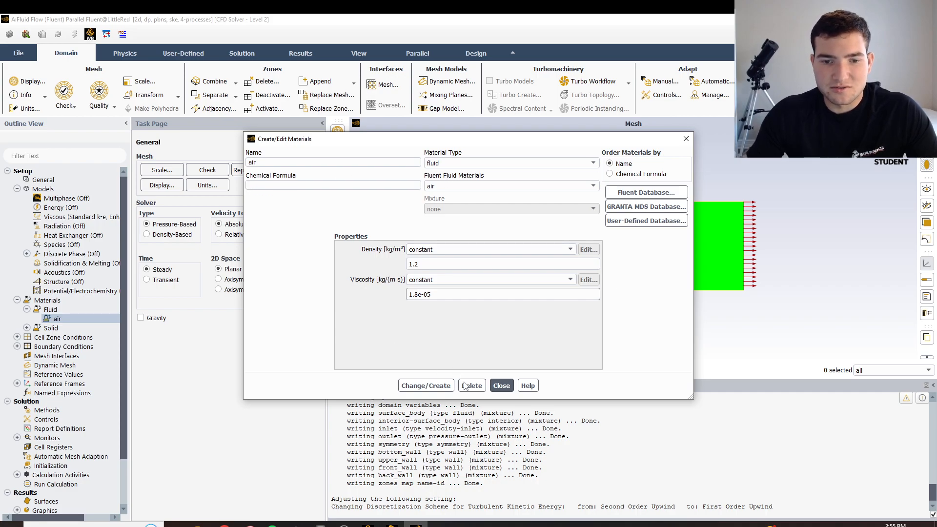
{"action": "left_click", "coordinate": [419, 385]}
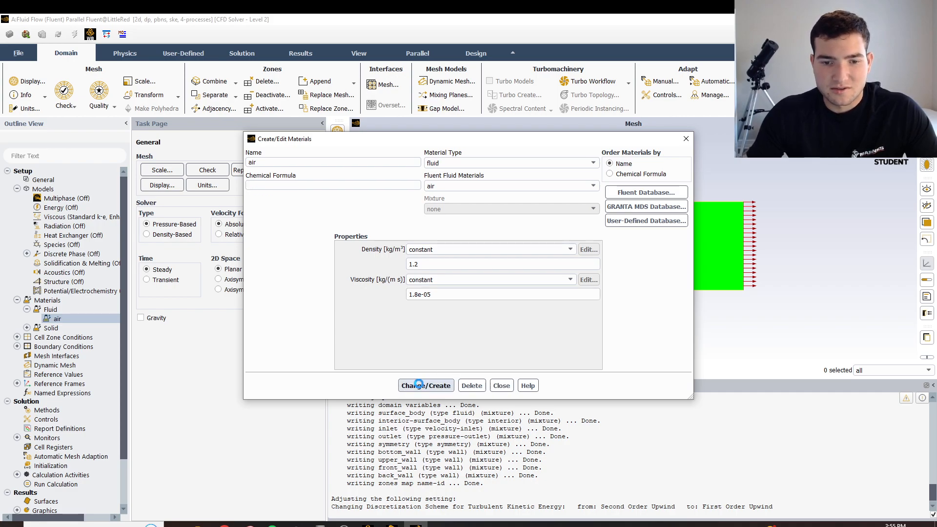
{"action": "left_click", "coordinate": [501, 386]}
Apply the cell zone conditions of the surface_body fluid zone with air as its material
{"action": "left_click", "coordinate": [17, 338]}
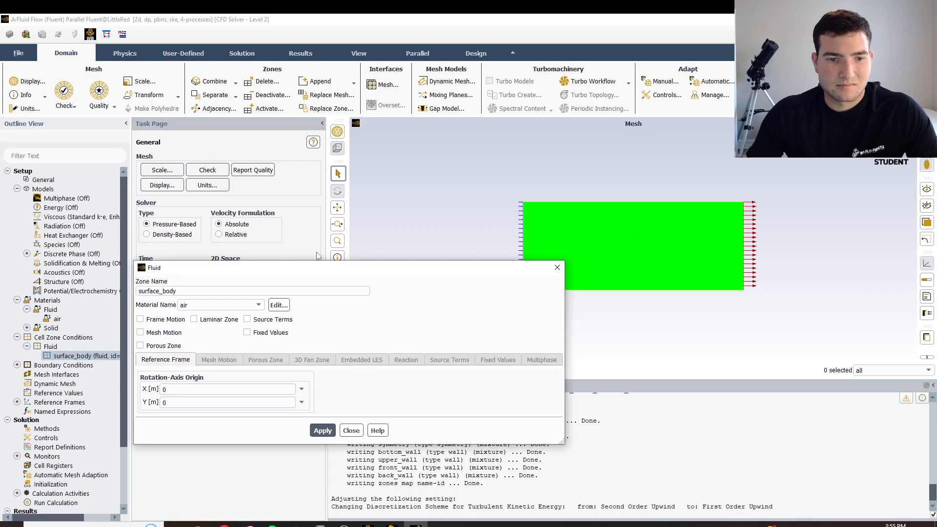
{"action": "left_click", "coordinate": [323, 431]}
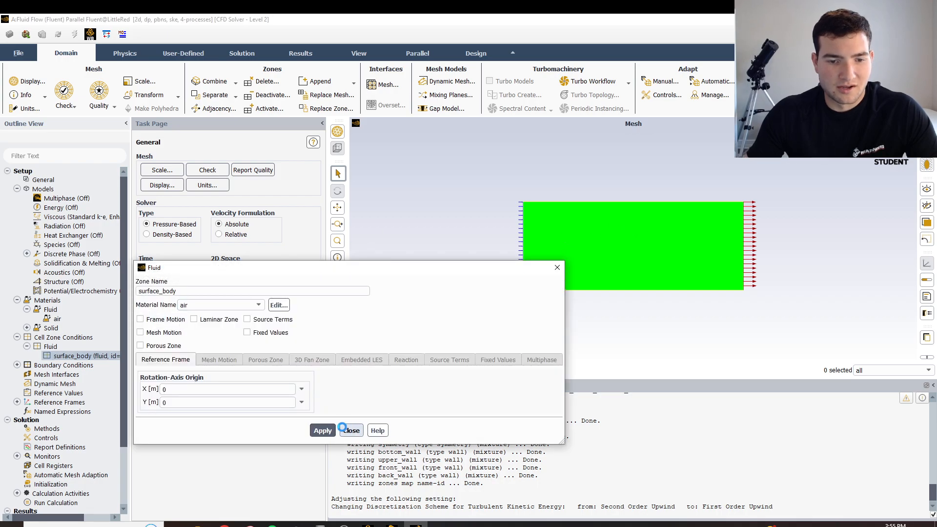
{"action": "left_click", "coordinate": [351, 430]}
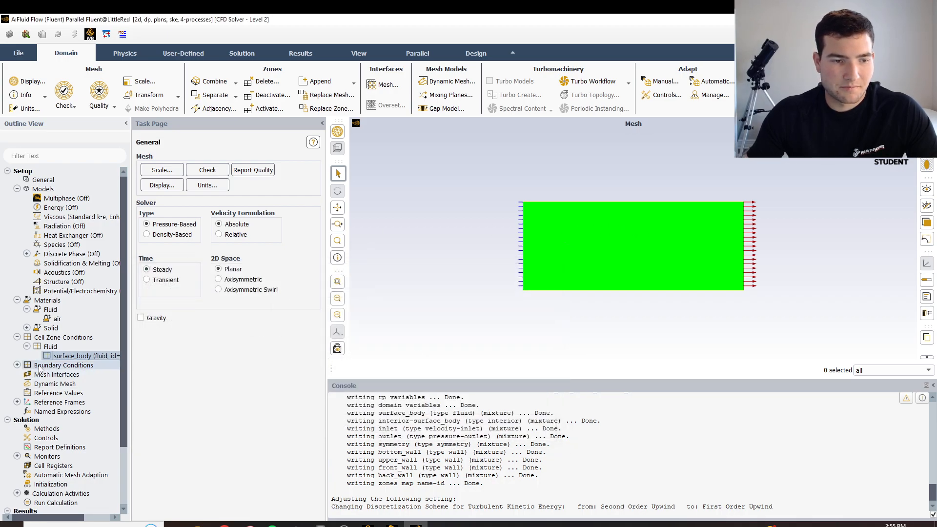
Set the inlet boundary's velocity magnitude to 15 m/s and apply it
{"action": "double_click", "coordinate": [61, 365]}
{"action": "left_click", "coordinate": [153, 198]}
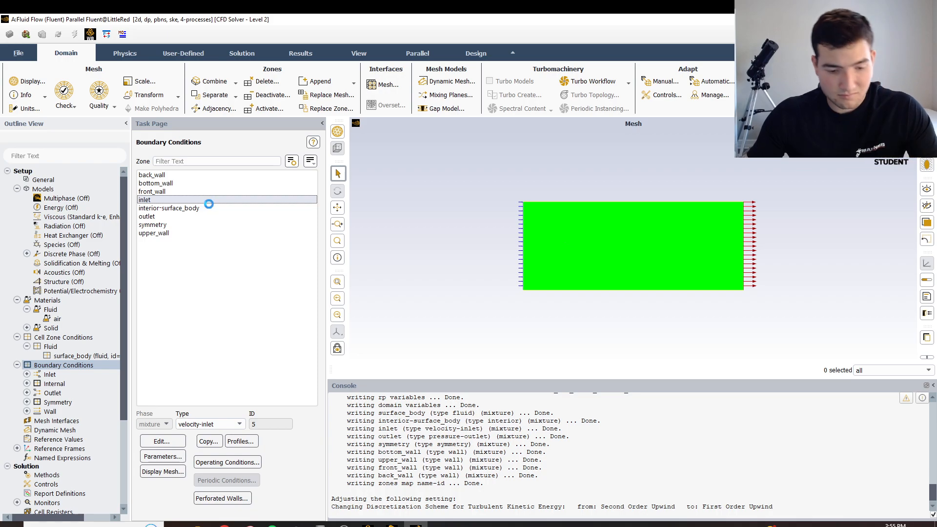
{"action": "left_click", "coordinate": [315, 351]}
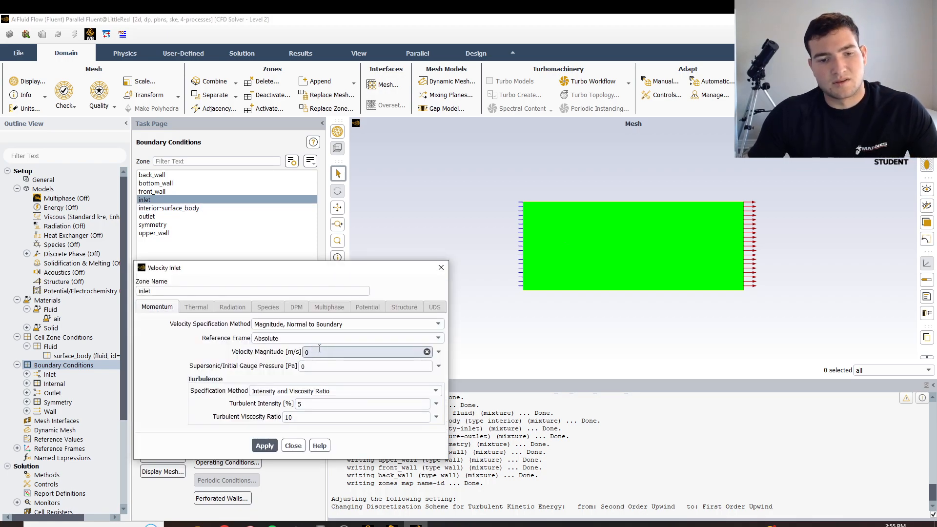
{"action": "key", "text": "BackSpace"}
{"action": "type", "text": "15"}
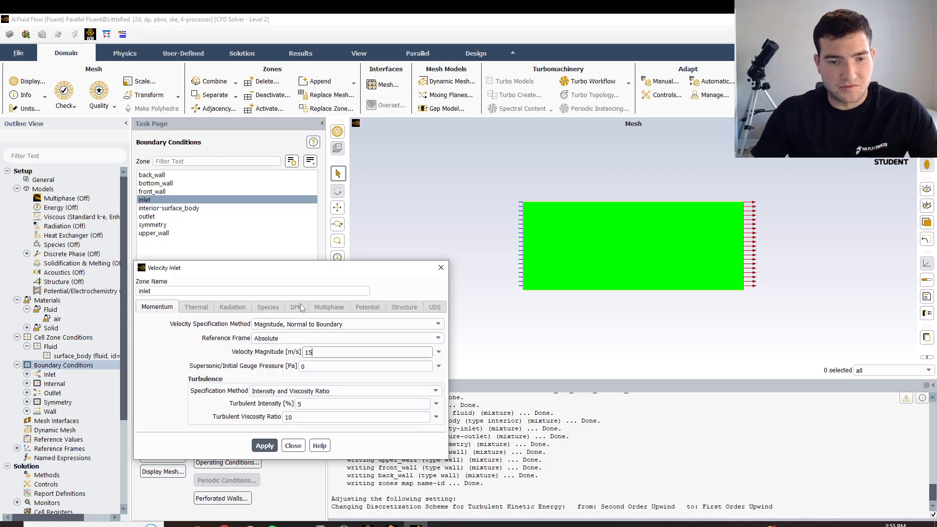
{"action": "left_click", "coordinate": [265, 446]}
{"action": "left_click", "coordinate": [293, 446]}
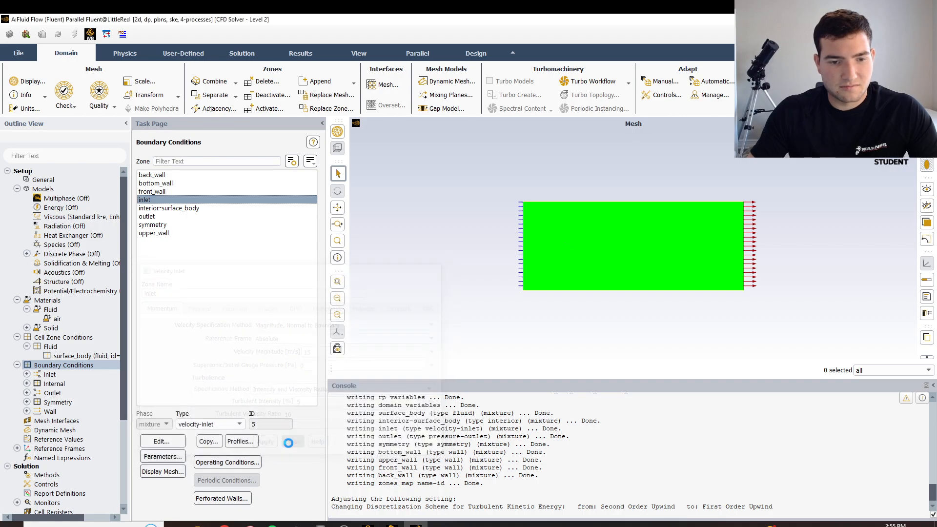
Apply the outlet boundary's pressure-outlet conditions and check the types of the other boundary zones up to back_wall
{"action": "left_click", "coordinate": [166, 235]}
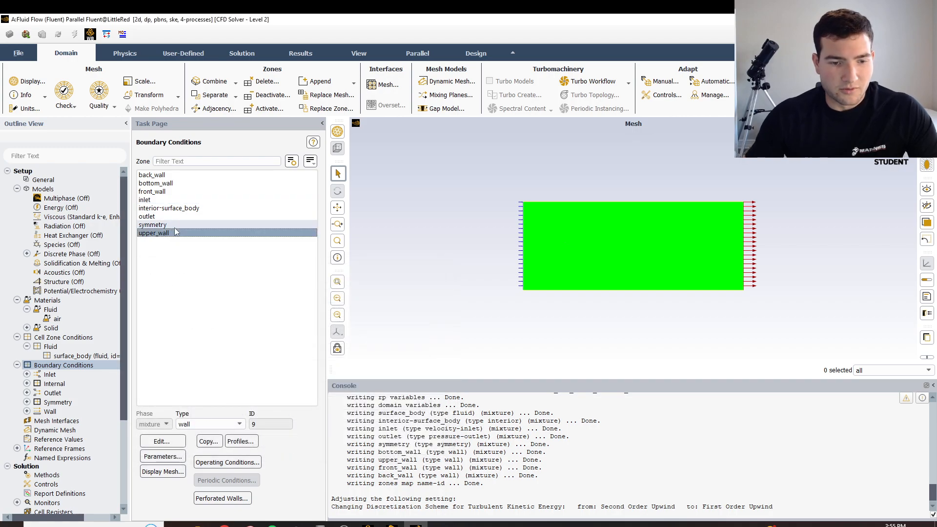
{"action": "key", "text": "Up"}
{"action": "key", "text": "Up"}
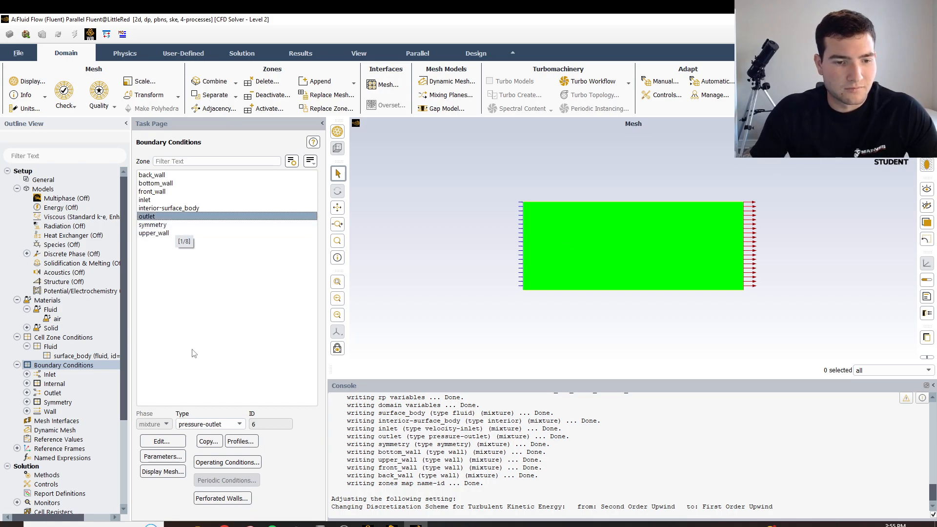
{"action": "double_click", "coordinate": [152, 215]}
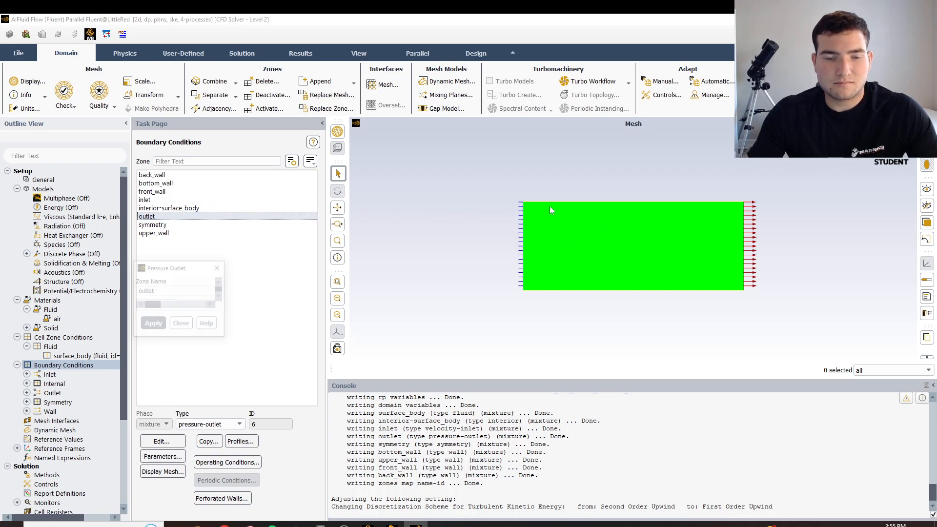
{"action": "left_click", "coordinate": [260, 497]}
{"action": "left_click", "coordinate": [295, 499]}
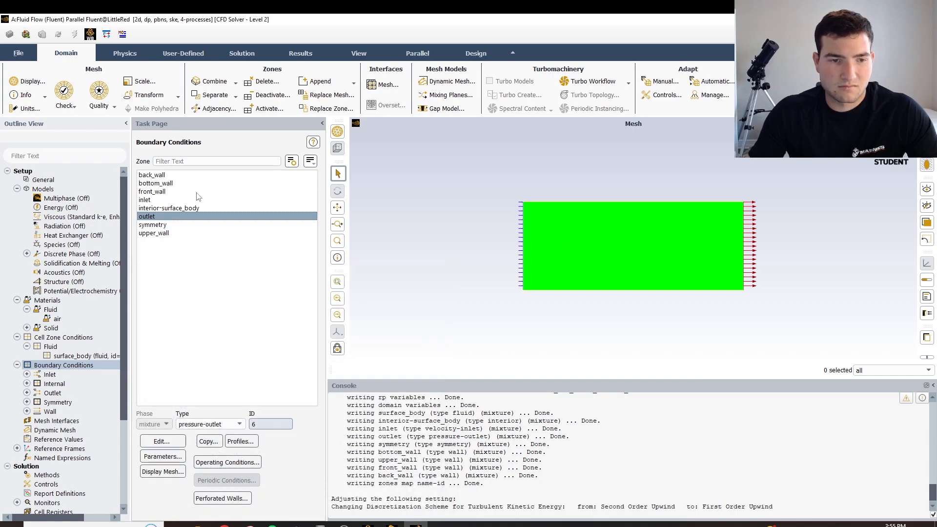
{"action": "key", "text": "Up"}
{"action": "key", "text": "Up"}
{"action": "key", "text": "Up"}
{"action": "key", "text": "Up"}
{"action": "key", "text": "Up"}
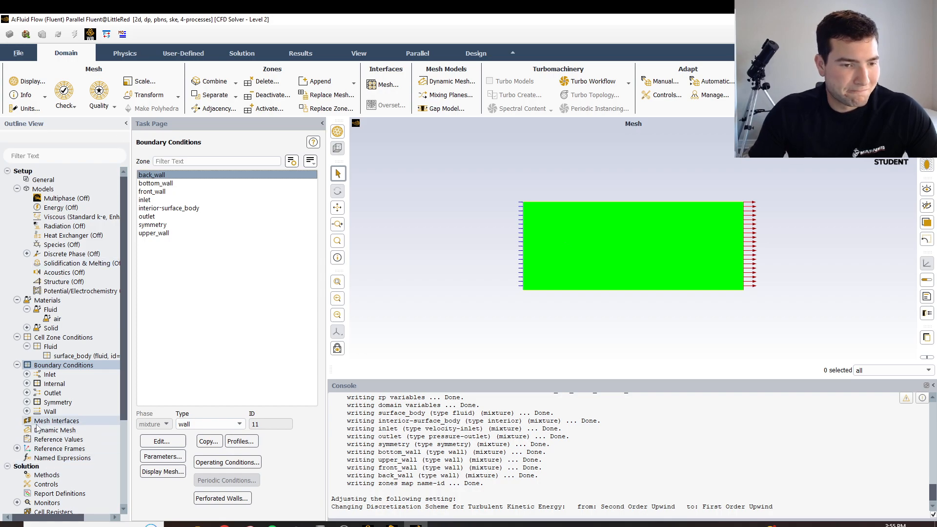
Compute the reference values from the inlet and assign surface_body as the reference zone
{"action": "scroll", "coordinate": [39, 425], "scroll_direction": "down", "scroll_amount": 4}
{"action": "left_click", "coordinate": [35, 331]}
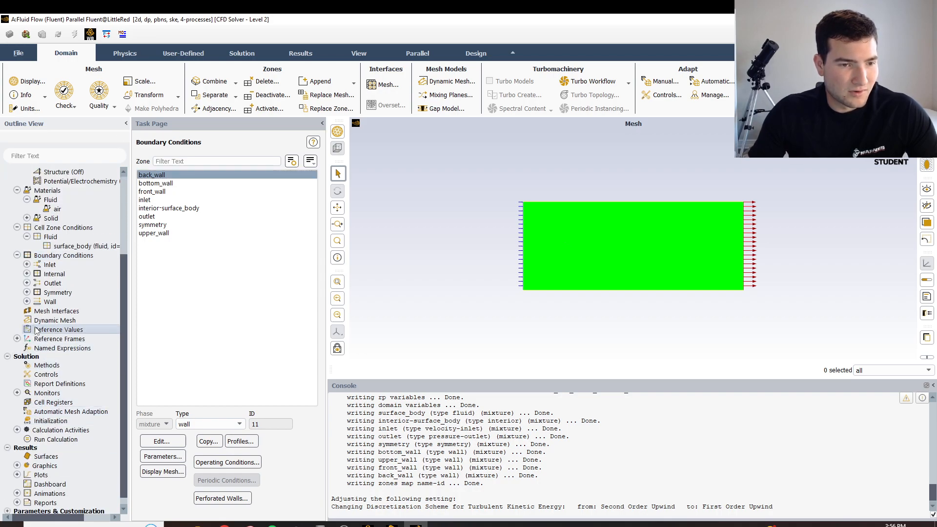
{"action": "left_click", "coordinate": [307, 166]}
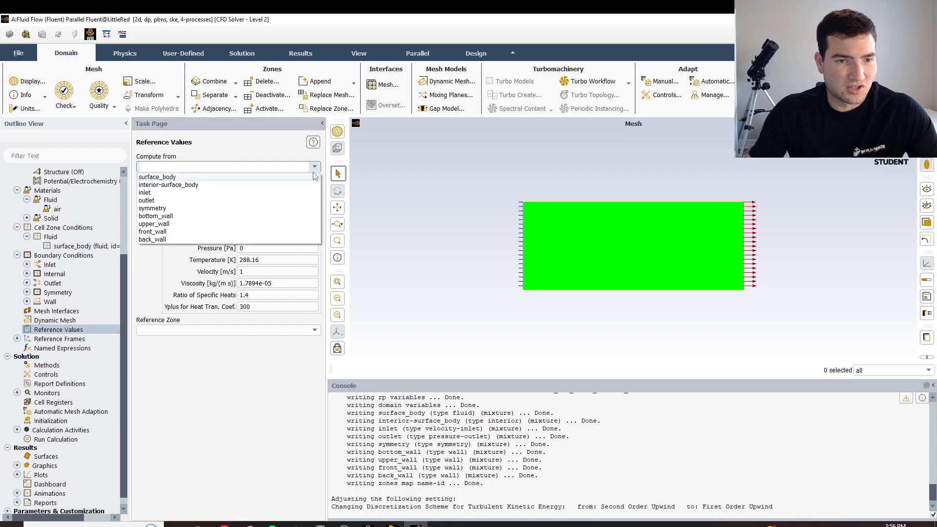
{"action": "left_click", "coordinate": [192, 201]}
{"action": "left_click", "coordinate": [303, 331]}
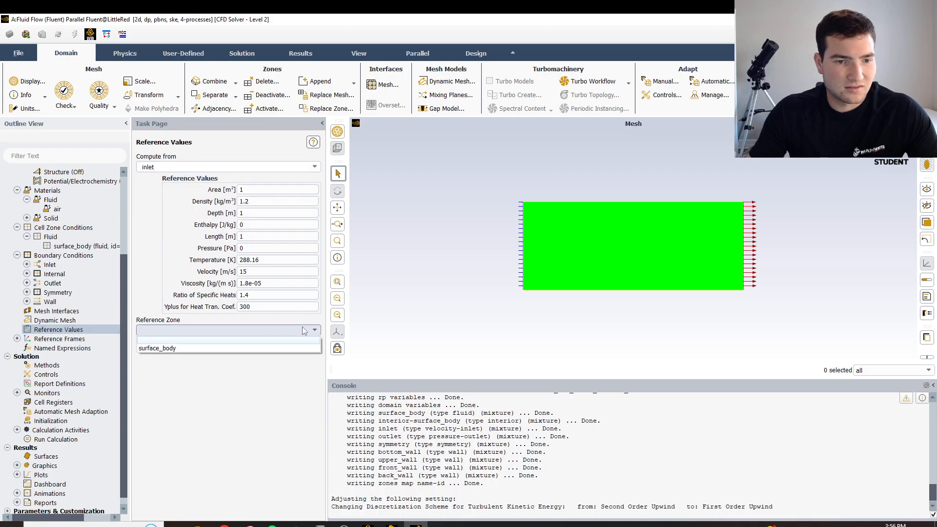
{"action": "left_click", "coordinate": [263, 346]}
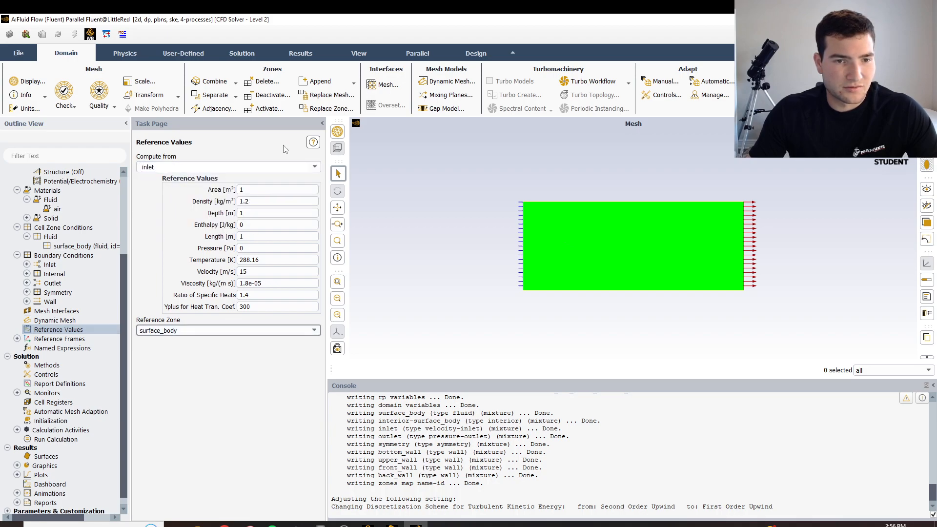
Set the reference length to 0.3 m and the reference area to 0.0003 m²
{"action": "double_click", "coordinate": [265, 236]}
{"action": "type", "text": "0"}
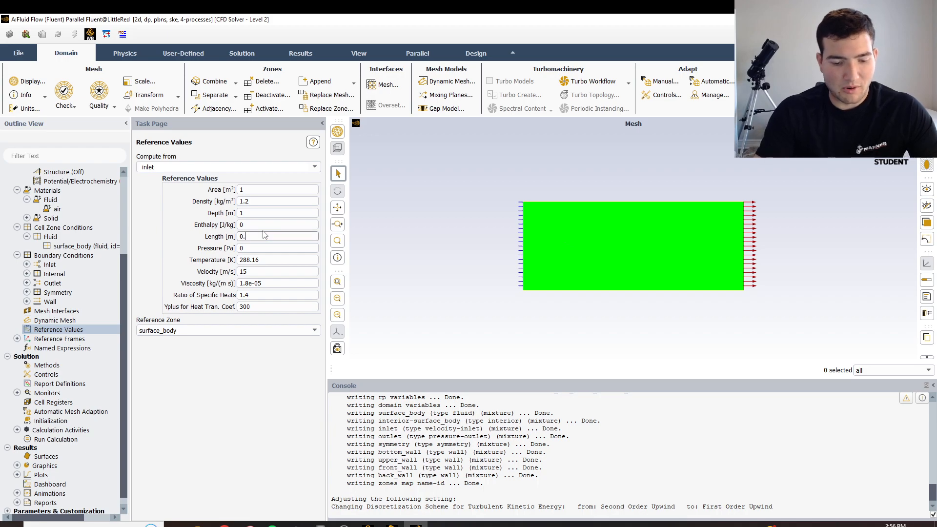
{"action": "type", "text": ".3"}
{"action": "key", "text": "shift+Tab"}
{"action": "key", "text": "shift+Tab"}
{"action": "key", "text": "shift+Tab"}
{"action": "key", "text": "shift+Tab"}
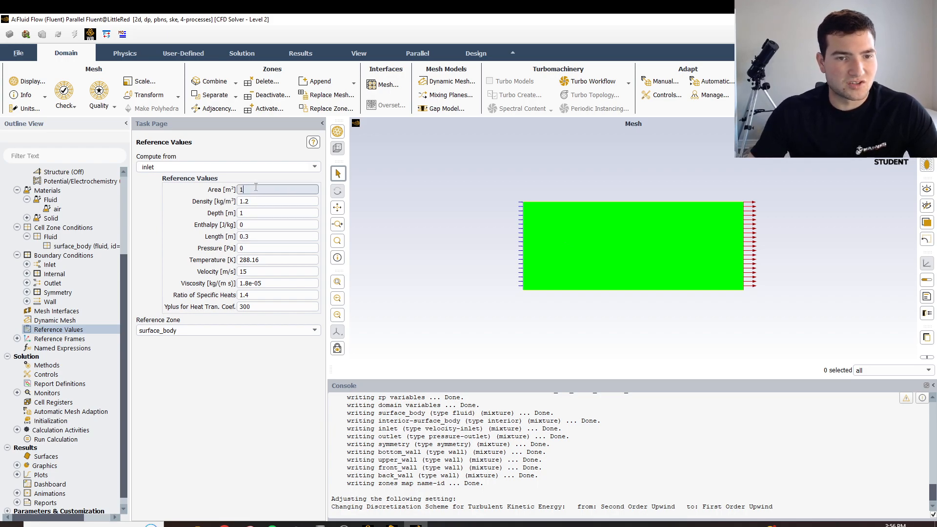
{"action": "key", "text": "BackSpace"}
{"action": "type", "text": "0."}
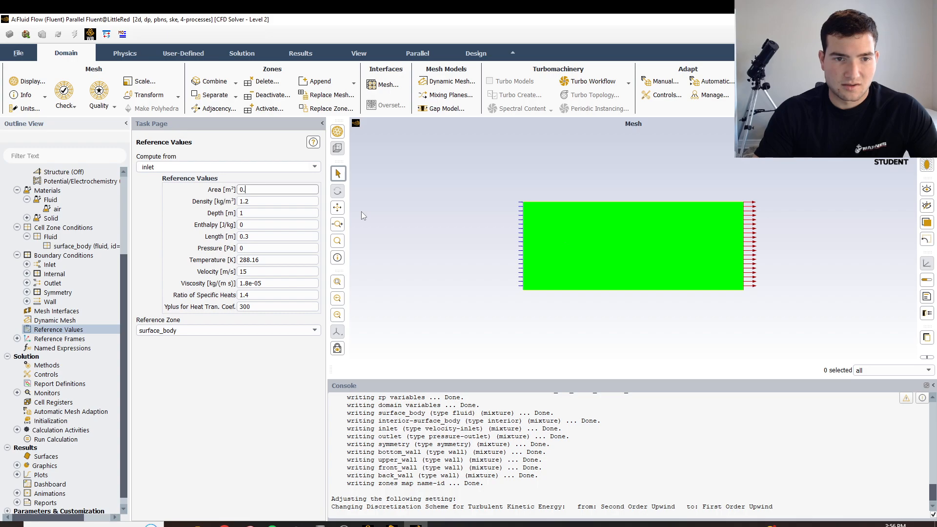
{"action": "type", "text": "0003"}
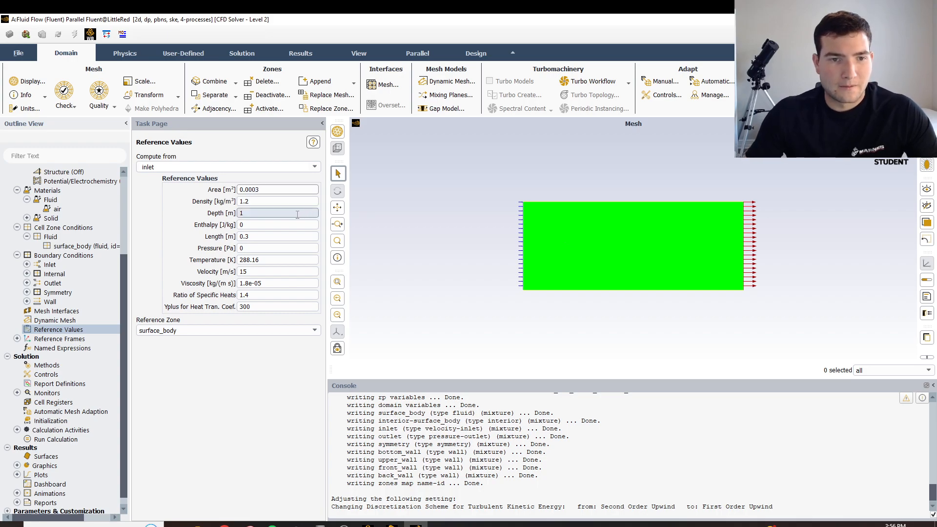
{"action": "left_click", "coordinate": [264, 357]}
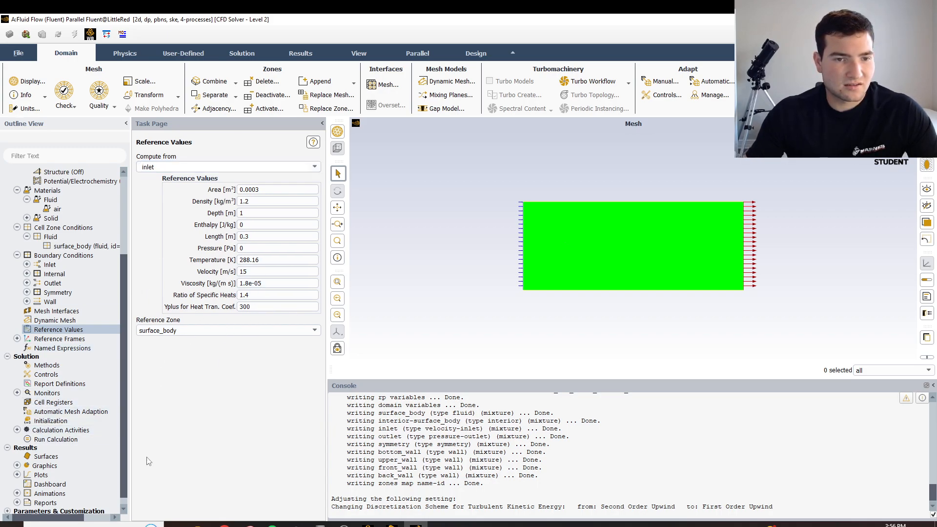
Initialize the solution with hybrid initialization and run the calculation with 1000 iterations
{"action": "left_click", "coordinate": [57, 422]}
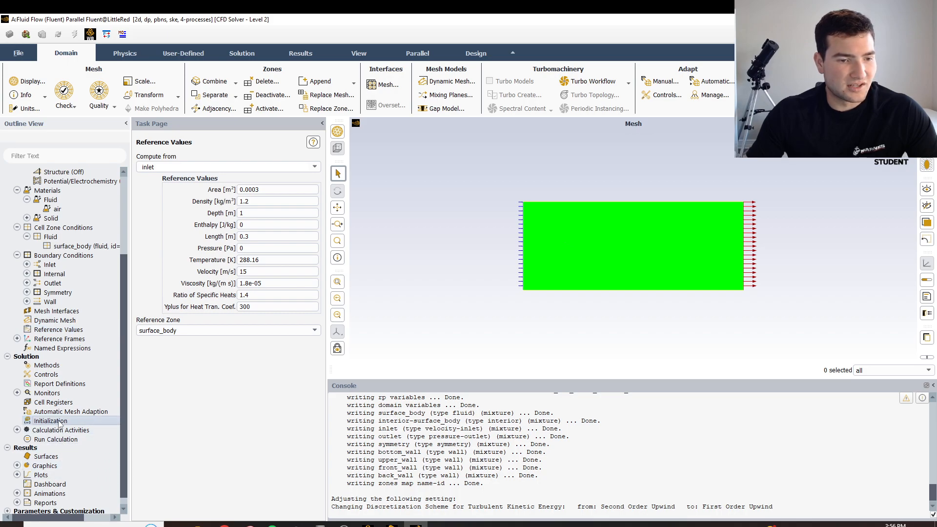
{"action": "left_click", "coordinate": [202, 197]}
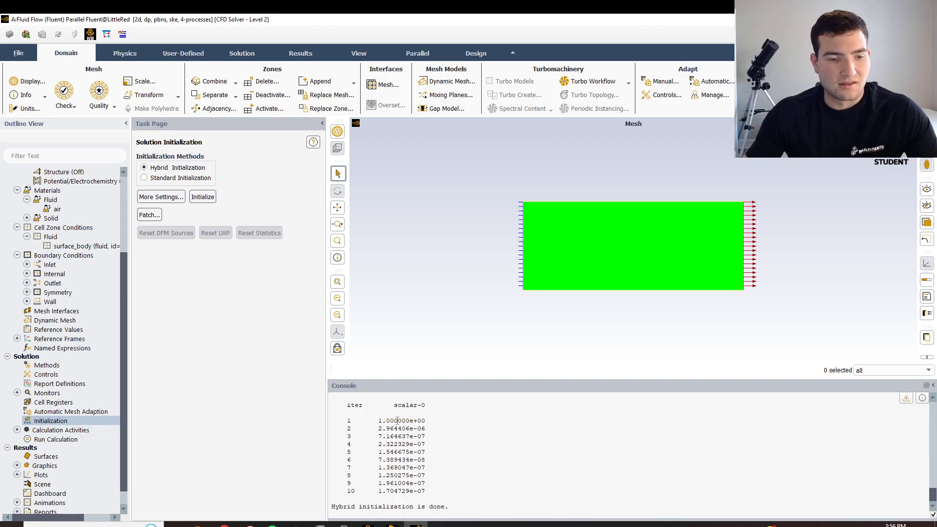
{"action": "left_click", "coordinate": [73, 441]}
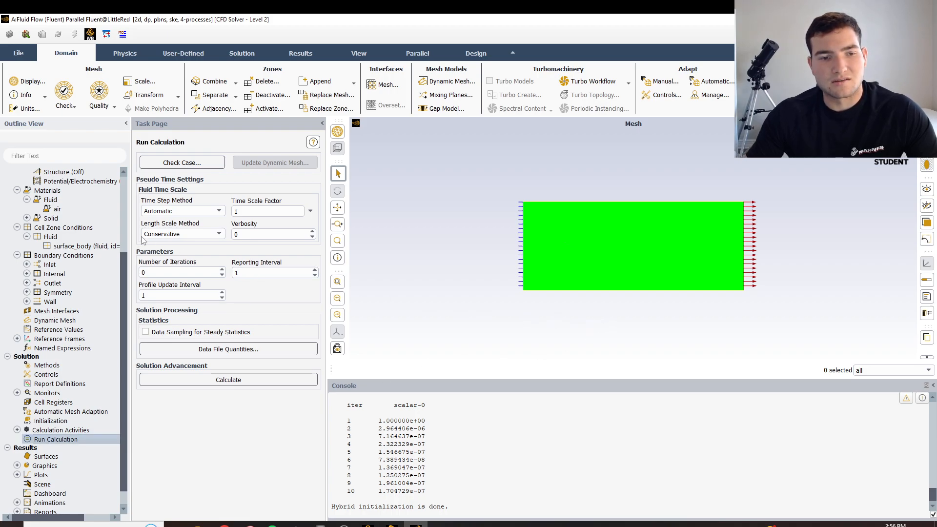
{"action": "left_click", "coordinate": [201, 273]}
{"action": "type", "text": "1000"}
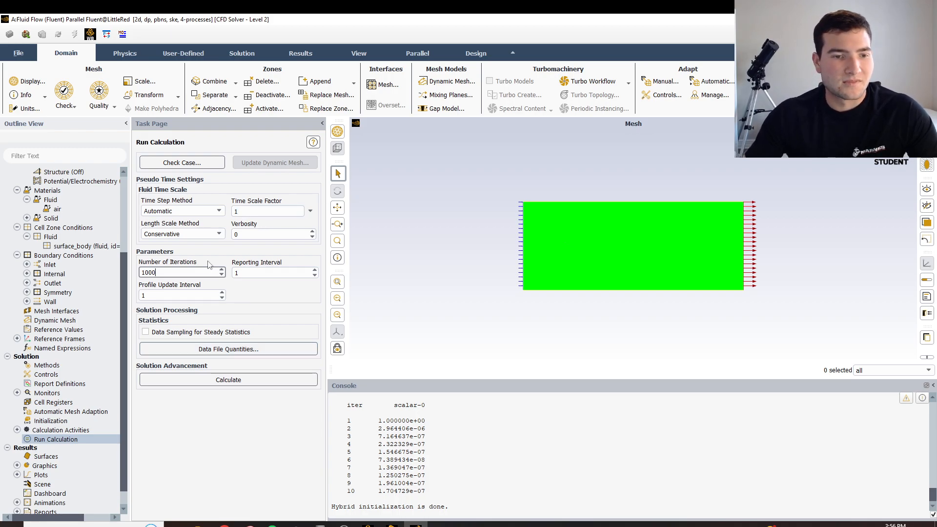
{"action": "left_click", "coordinate": [204, 380]}
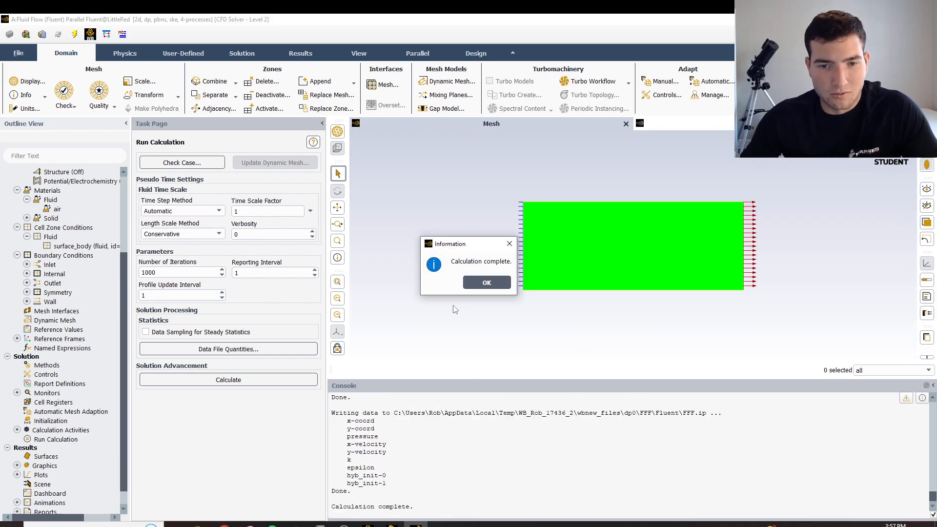
{"action": "left_click", "coordinate": [502, 284]}
{"action": "scroll", "coordinate": [448, 437], "scroll_direction": "up", "scroll_amount": 4}
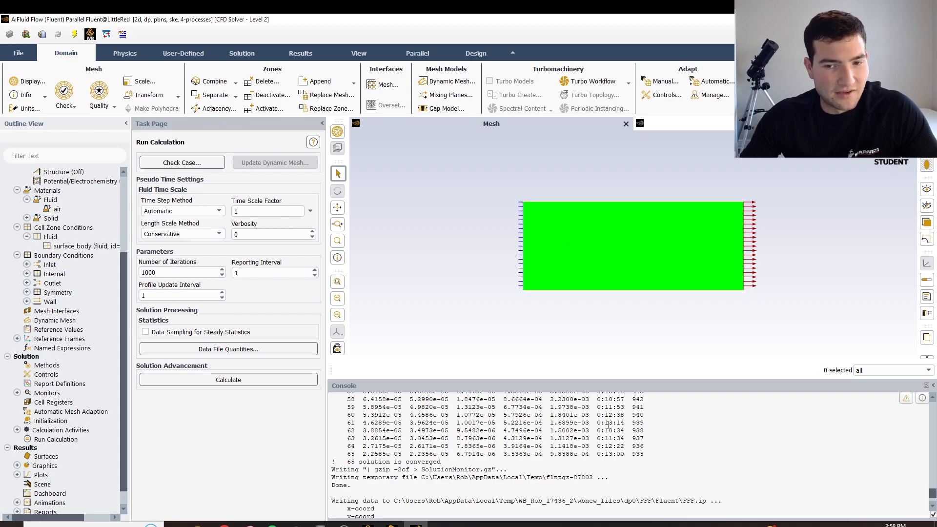
Print a force report in the X direction for the back, bottom, front and upper walls
{"action": "scroll", "coordinate": [59, 467], "scroll_direction": "down", "scroll_amount": 1}
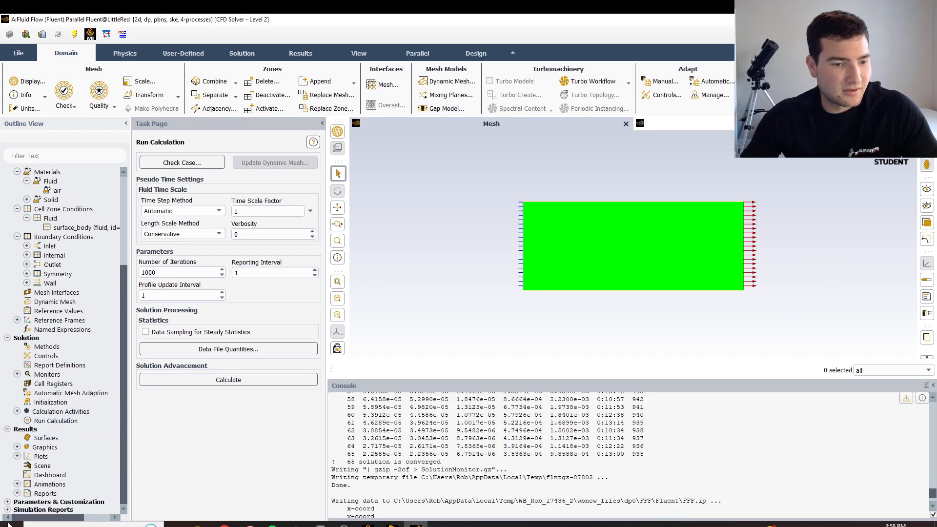
{"action": "left_click", "coordinate": [16, 493]}
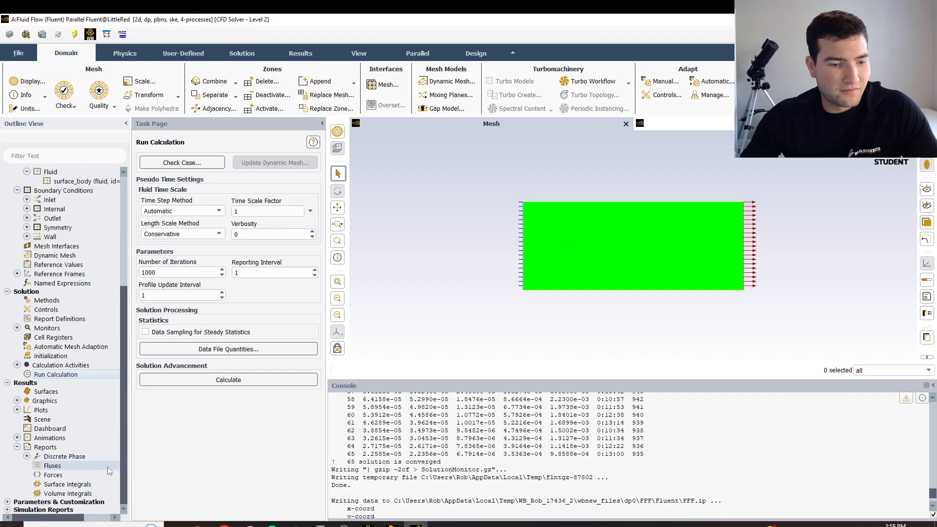
{"action": "left_click", "coordinate": [56, 477]}
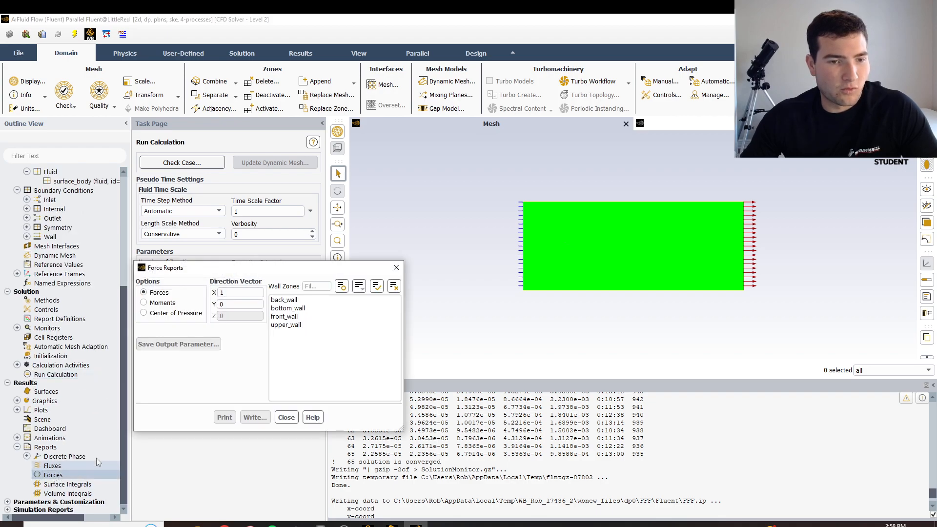
{"action": "left_click_drag", "start_coordinate": [303, 327], "coordinate": [313, 299]}
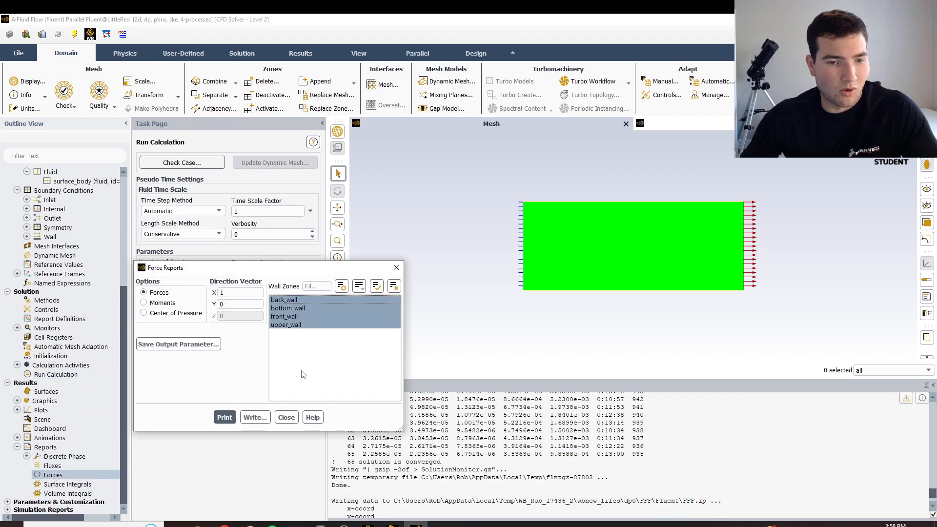
{"action": "left_click", "coordinate": [225, 418]}
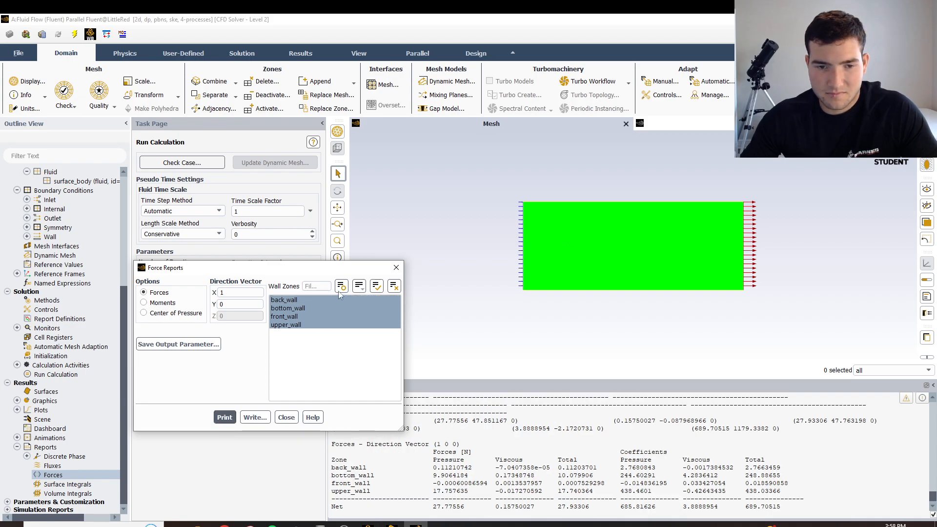
Enlarge the console to read the force report, collapse it to the side, and close the force report settings
{"action": "left_click_drag", "start_coordinate": [806, 383], "coordinate": [726, 370]}
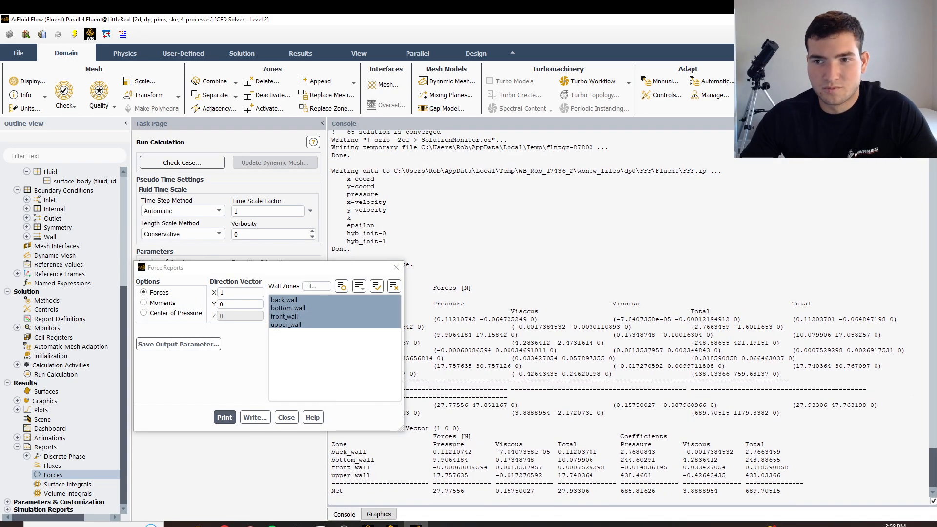
{"action": "left_click_drag", "start_coordinate": [371, 128], "coordinate": [380, 112]}
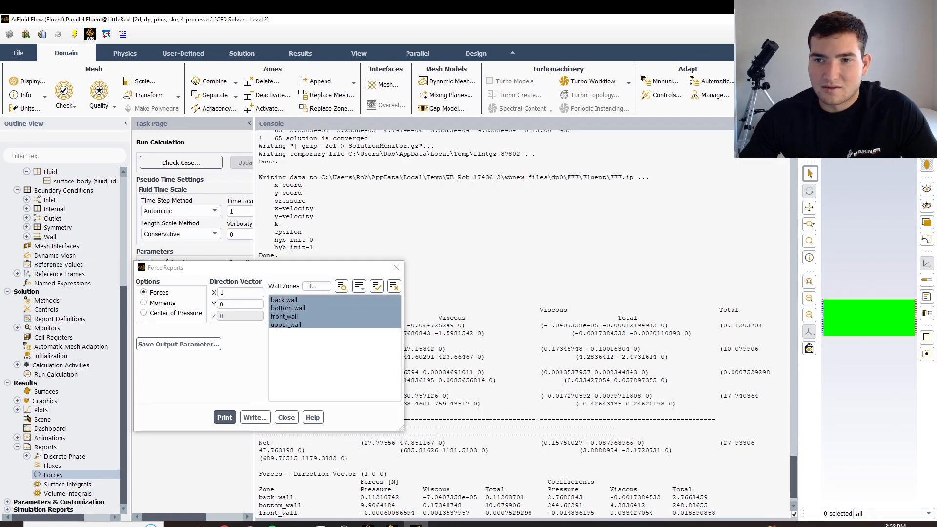
{"action": "left_click", "coordinate": [789, 123]}
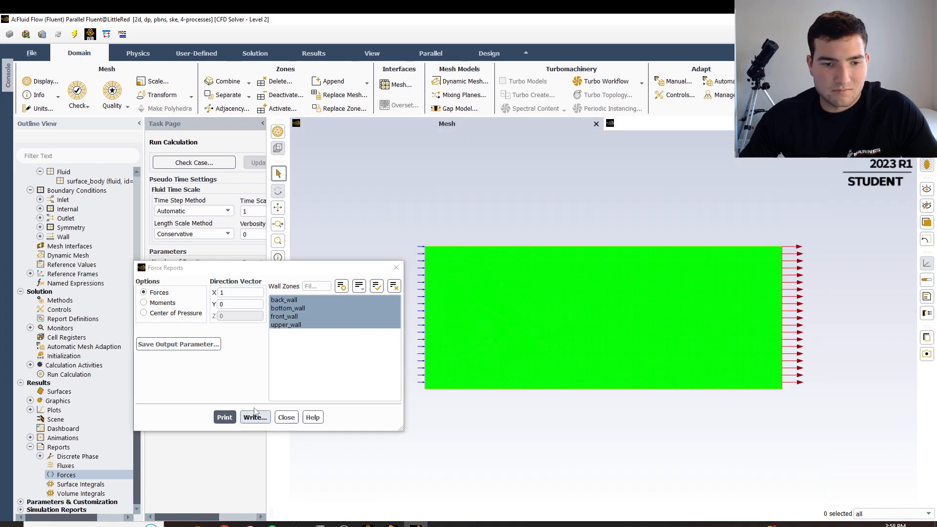
{"action": "left_click", "coordinate": [287, 418]}
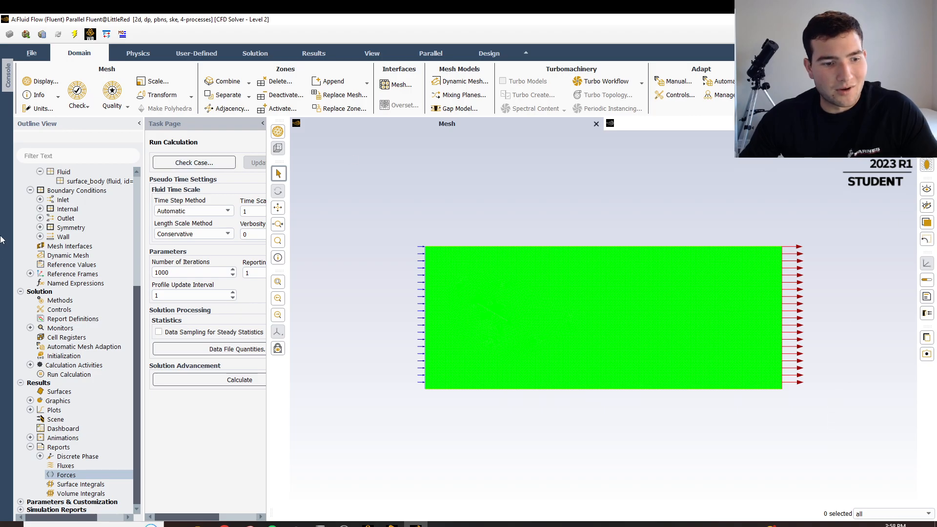
Reopen the console, examine the printed wall forces and coefficients in it, and bring the ribbon back
{"action": "left_click", "coordinate": [6, 80]}
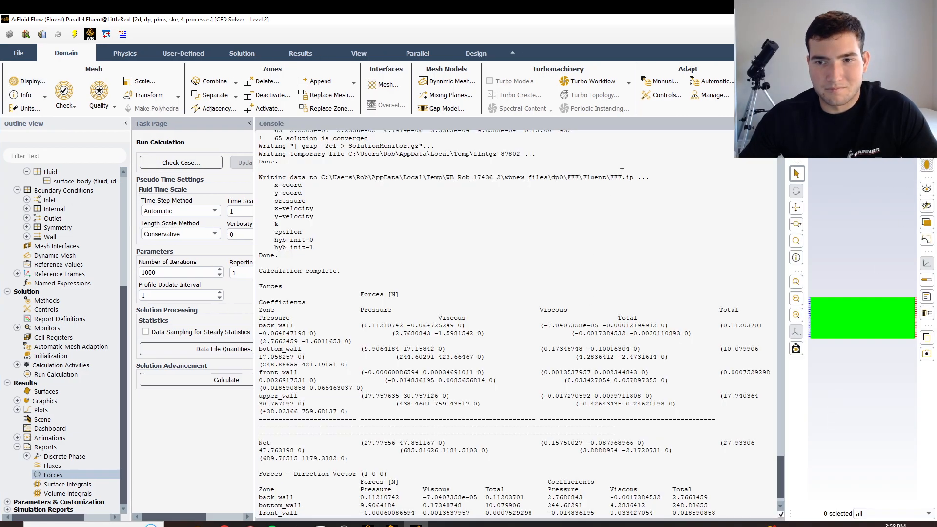
{"action": "left_click", "coordinate": [774, 123]}
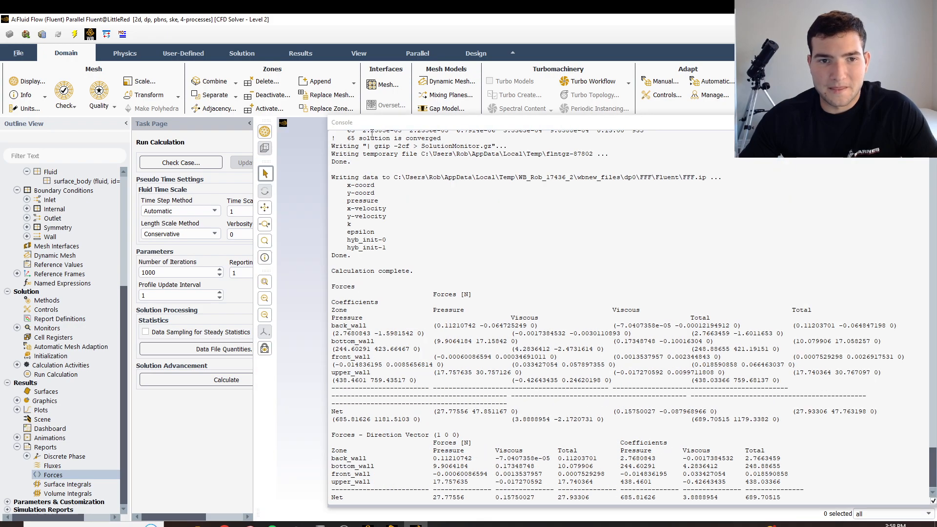
{"action": "left_click_drag", "start_coordinate": [382, 124], "coordinate": [271, 95]}
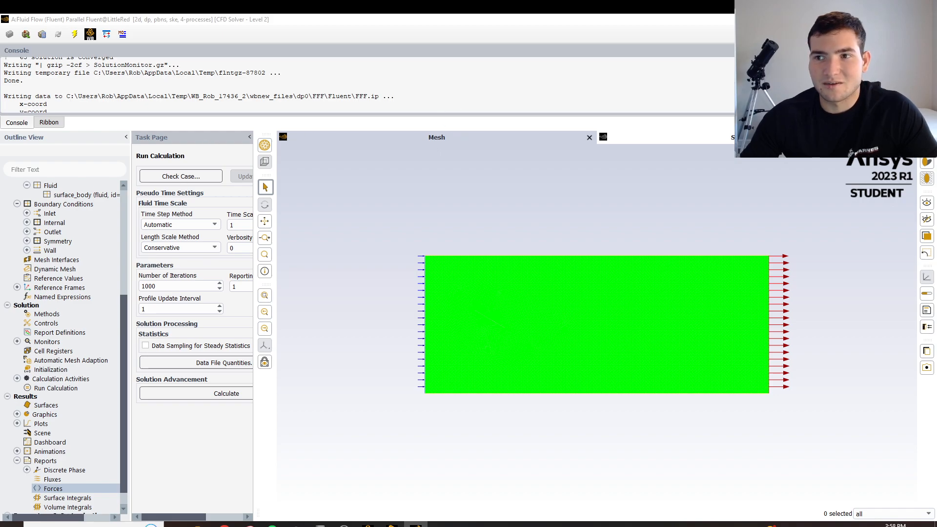
{"action": "scroll", "coordinate": [32, 87], "scroll_direction": "up", "scroll_amount": 5}
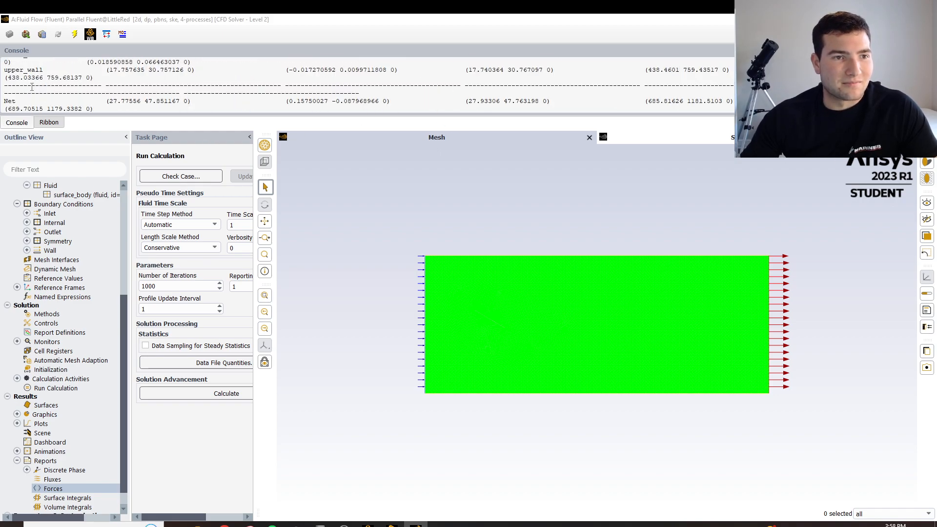
{"action": "left_click_drag", "start_coordinate": [13, 84], "coordinate": [679, 147]}
{"action": "left_click", "coordinate": [721, 92]}
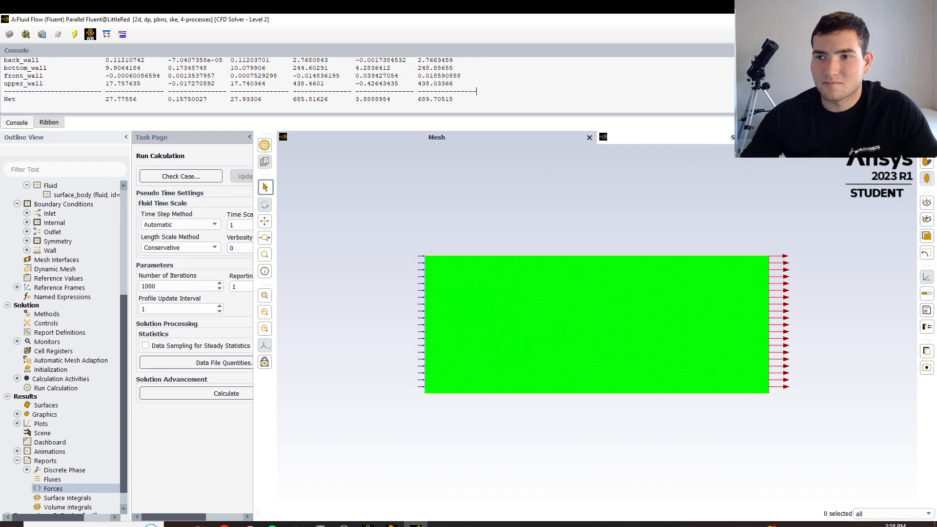
{"action": "left_click", "coordinate": [49, 122]}
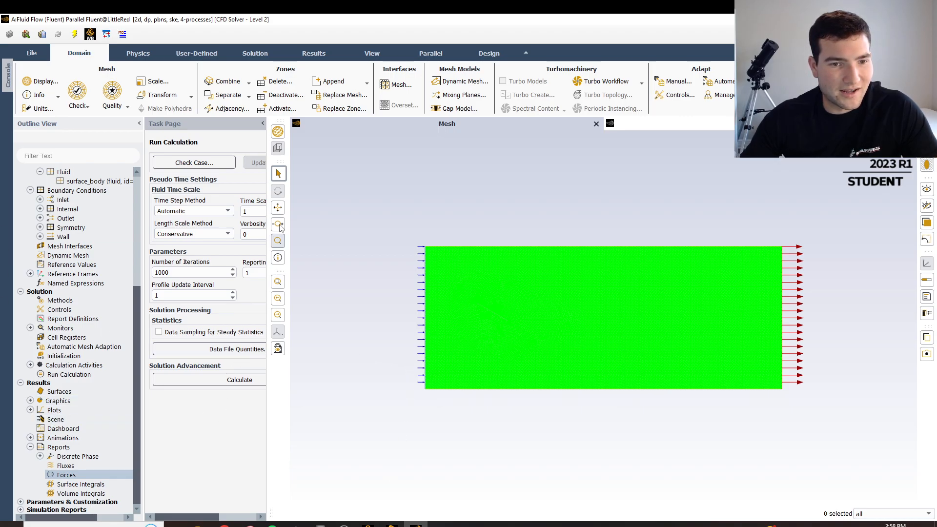
Start a new XY plot and set its Y axis function to Wall Fluxes, X-Wall Shear Stress
{"action": "left_click_drag", "start_coordinate": [268, 227], "coordinate": [338, 228]}
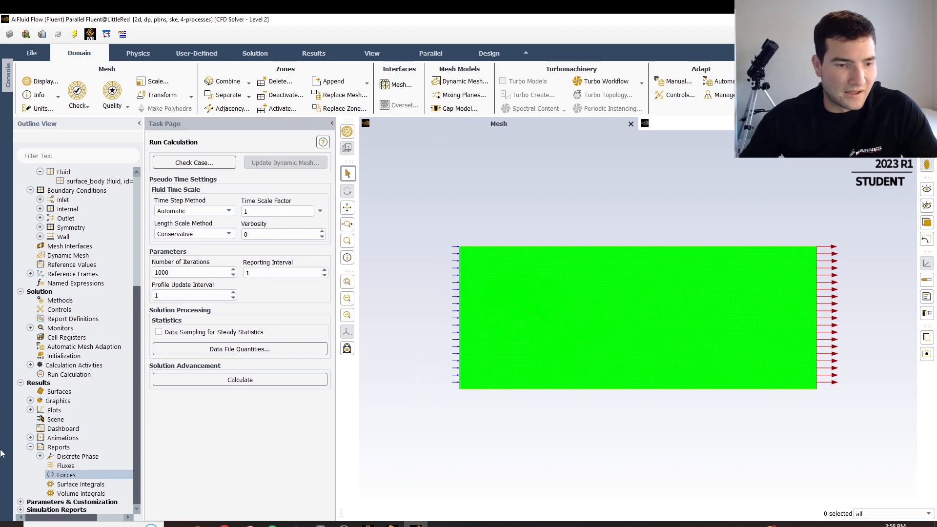
{"action": "double_click", "coordinate": [48, 413]}
{"action": "left_click", "coordinate": [63, 432]}
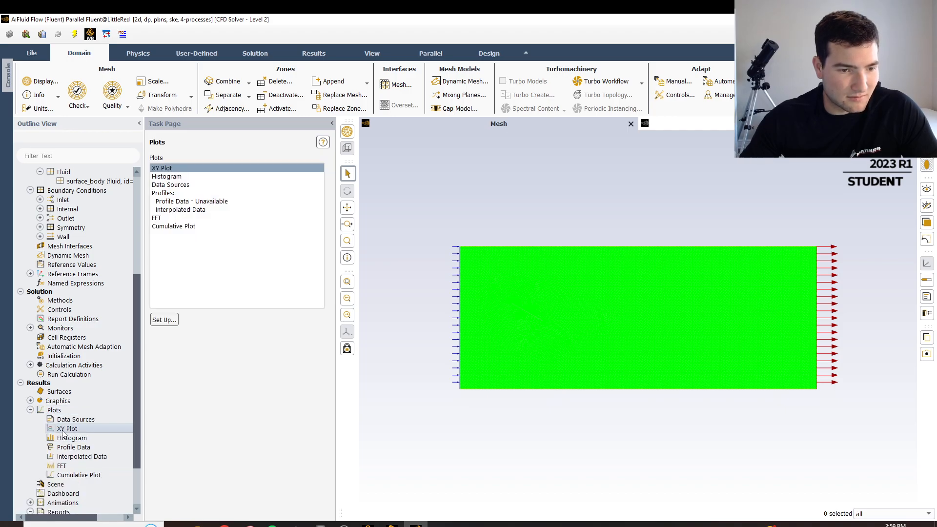
{"action": "double_click", "coordinate": [62, 429]}
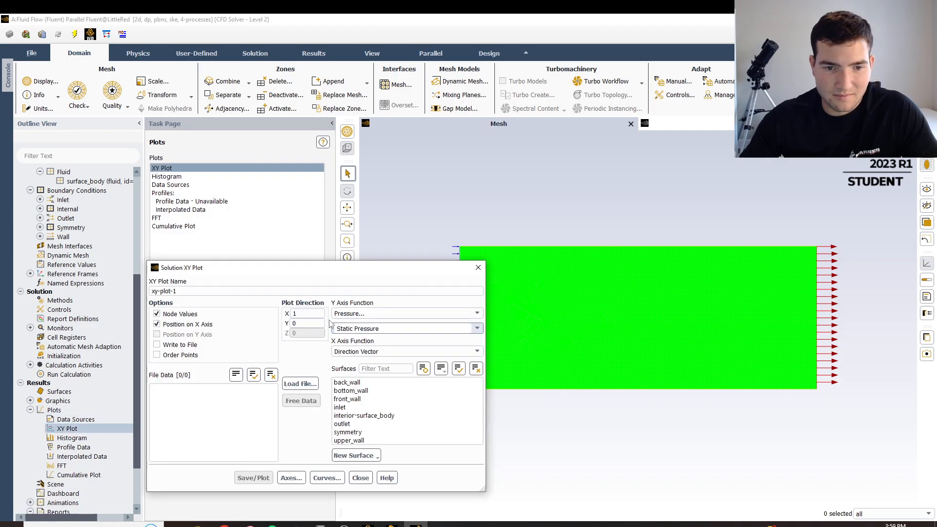
{"action": "left_click", "coordinate": [479, 315]}
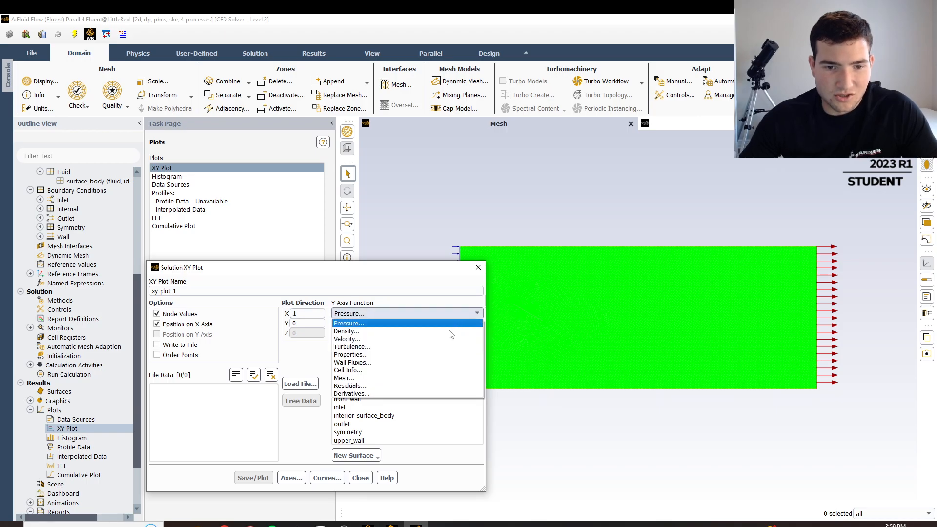
{"action": "left_click", "coordinate": [433, 362]}
{"action": "left_click", "coordinate": [476, 328]}
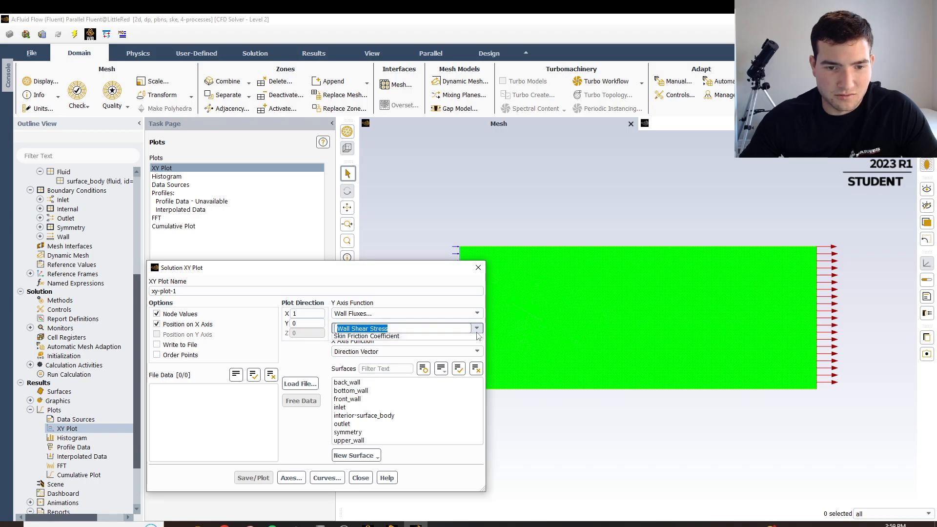
{"action": "left_click", "coordinate": [477, 330]}
{"action": "left_click", "coordinate": [461, 347]}
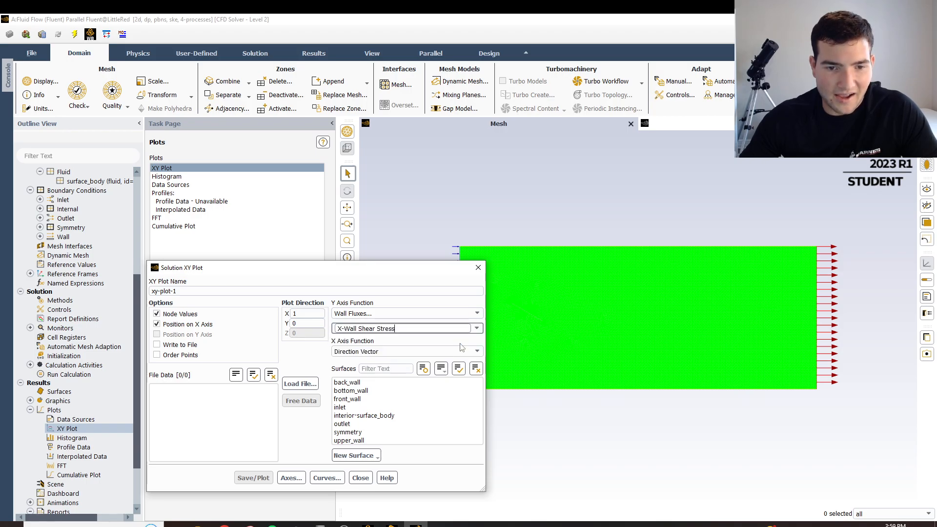
Set the plot's X axis function to Curve Length, choose the upper_wall surface, and save and plot it
{"action": "left_click", "coordinate": [465, 349]}
{"action": "left_click", "coordinate": [471, 347]}
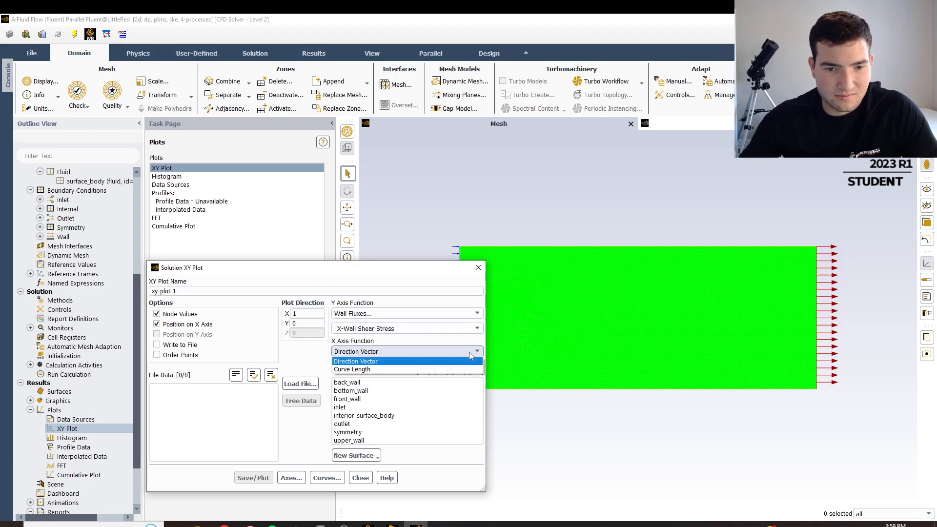
{"action": "left_click", "coordinate": [387, 369]}
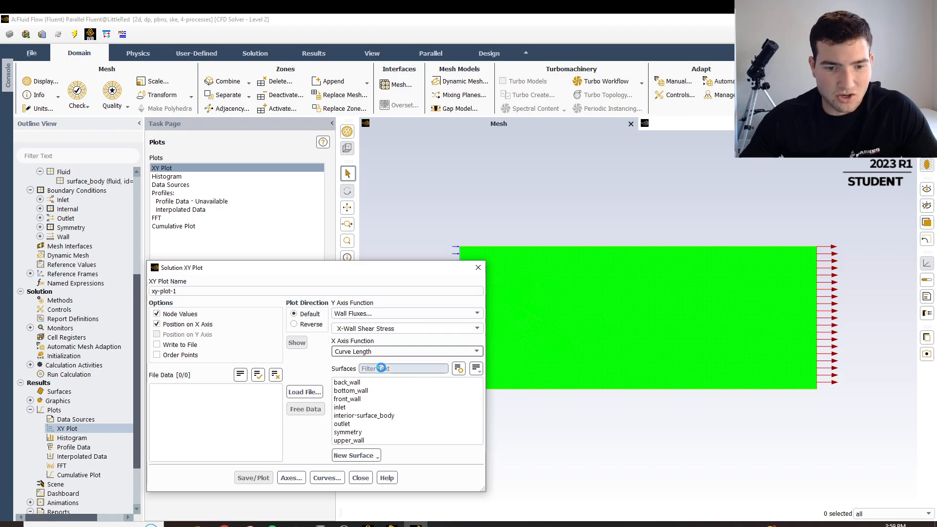
{"action": "left_click", "coordinate": [360, 441]}
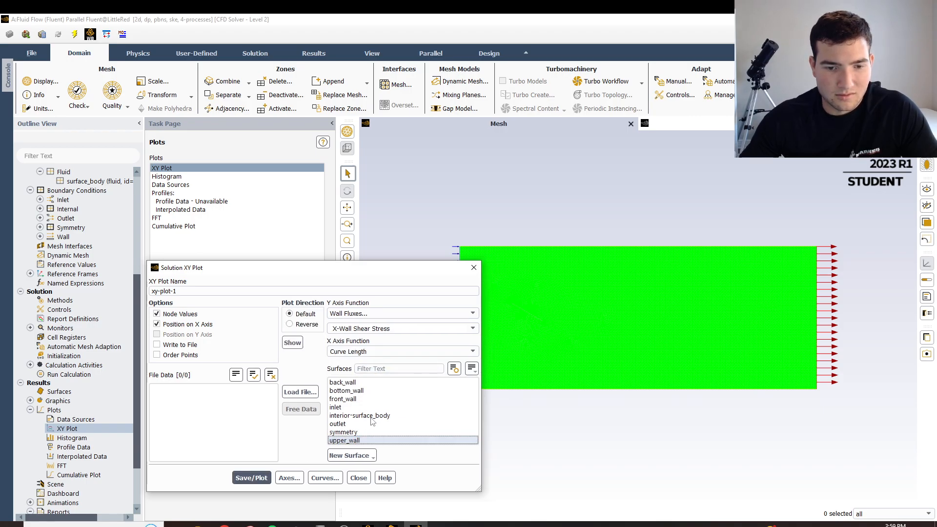
{"action": "left_click", "coordinate": [252, 477]}
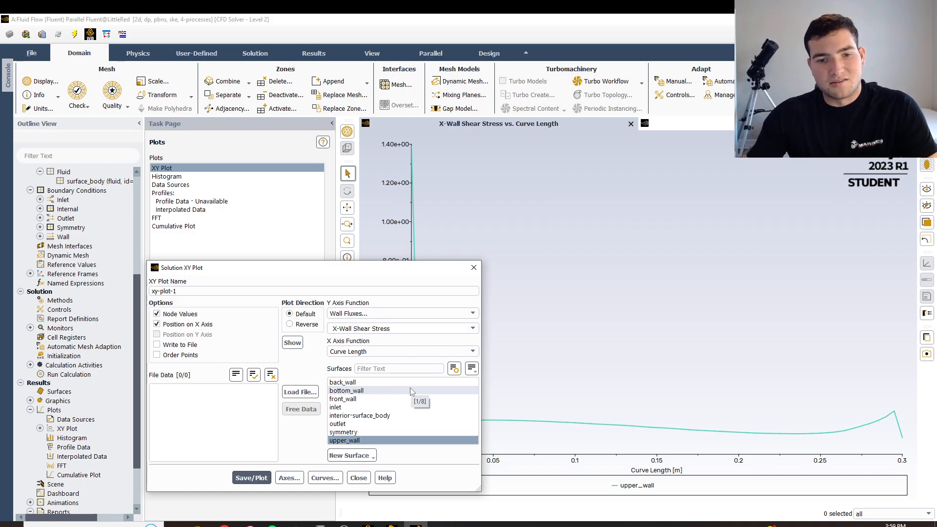
Move the XY plot settings off the graph to examine the upper_wall shear stress curve, and close them
{"action": "left_click_drag", "start_coordinate": [453, 271], "coordinate": [458, 81]}
{"action": "left_click", "coordinate": [374, 251]}
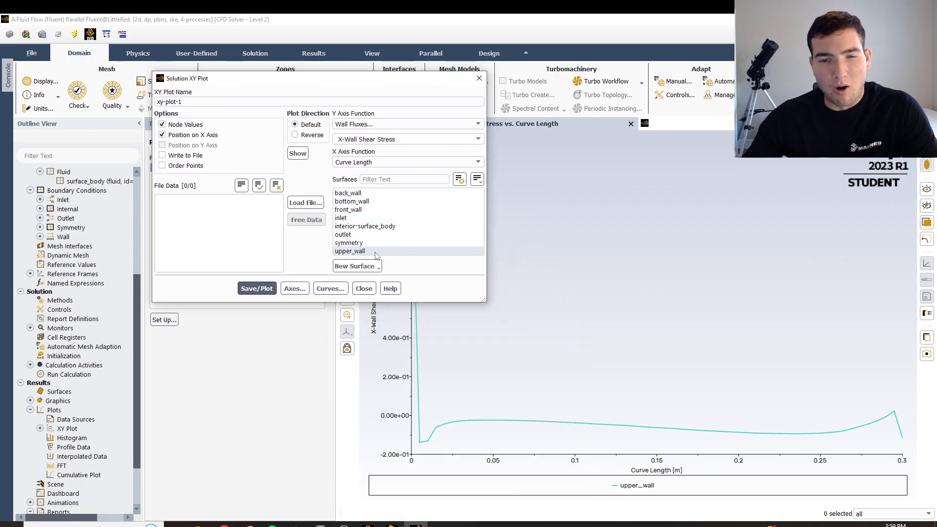
{"action": "left_click", "coordinate": [352, 251]}
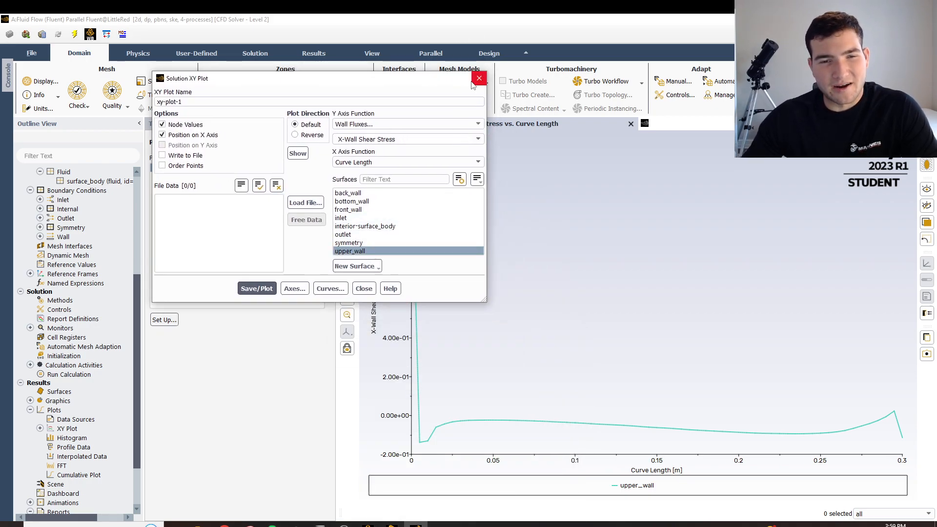
{"action": "left_click_drag", "start_coordinate": [388, 80], "coordinate": [391, 153]}
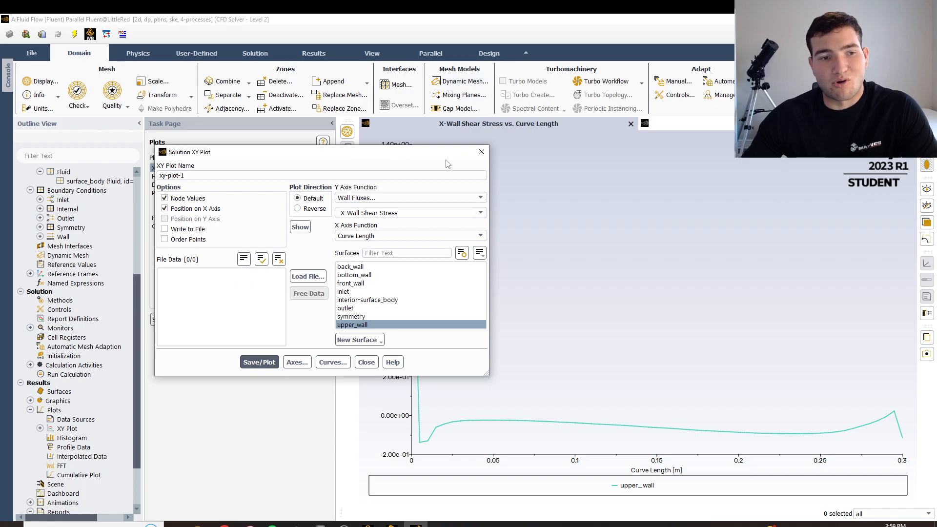
{"action": "left_click_drag", "start_coordinate": [364, 157], "coordinate": [412, 187]}
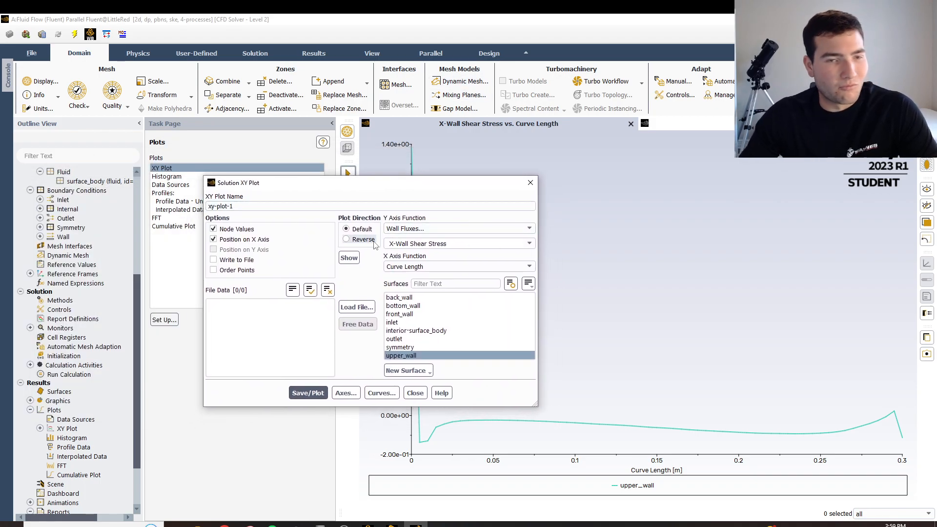
{"action": "left_click_drag", "start_coordinate": [500, 190], "coordinate": [389, 195]}
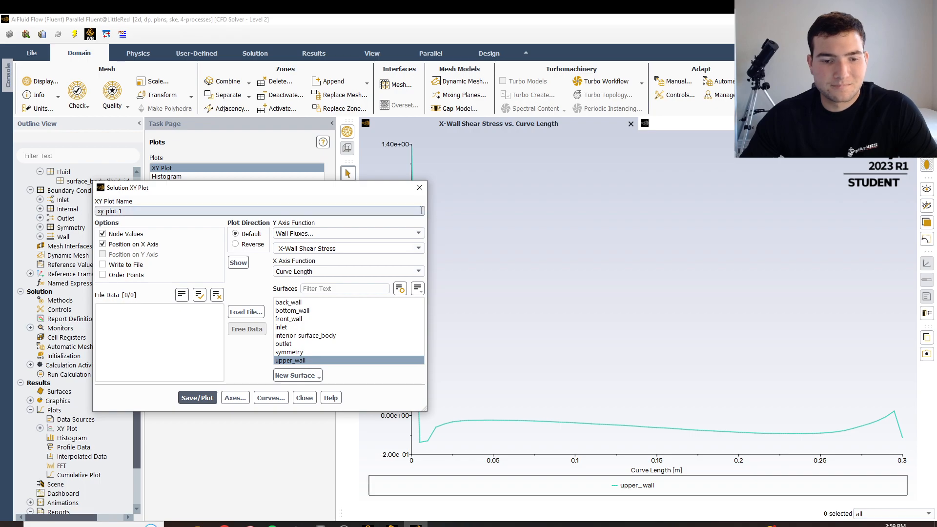
{"action": "left_click", "coordinate": [420, 187]}
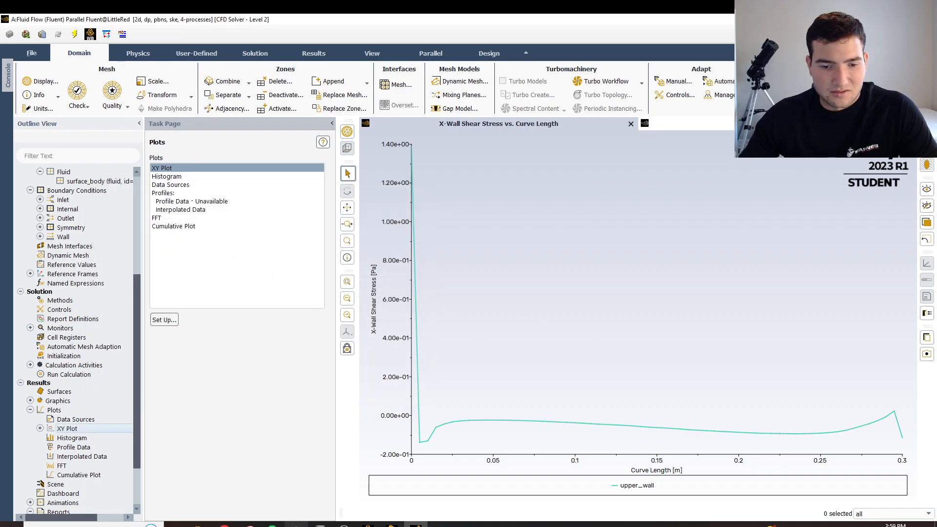
Switch to Workbench, open the Fluid Flow (Fluent) results in CFD-Post, and orient the view along the Z axis
{"action": "key", "text": "alt+Tab"}
{"action": "double_click", "coordinate": [176, 172]}
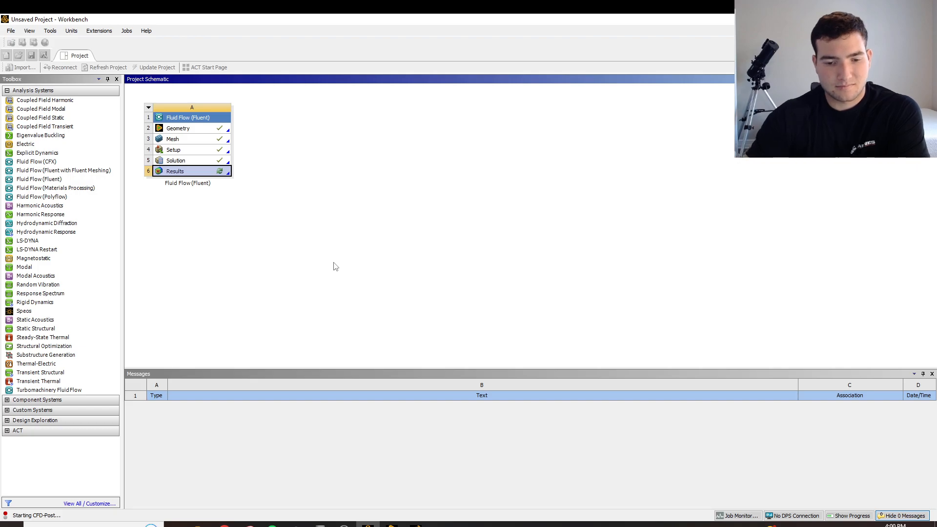
{"action": "left_click", "coordinate": [419, 525]}
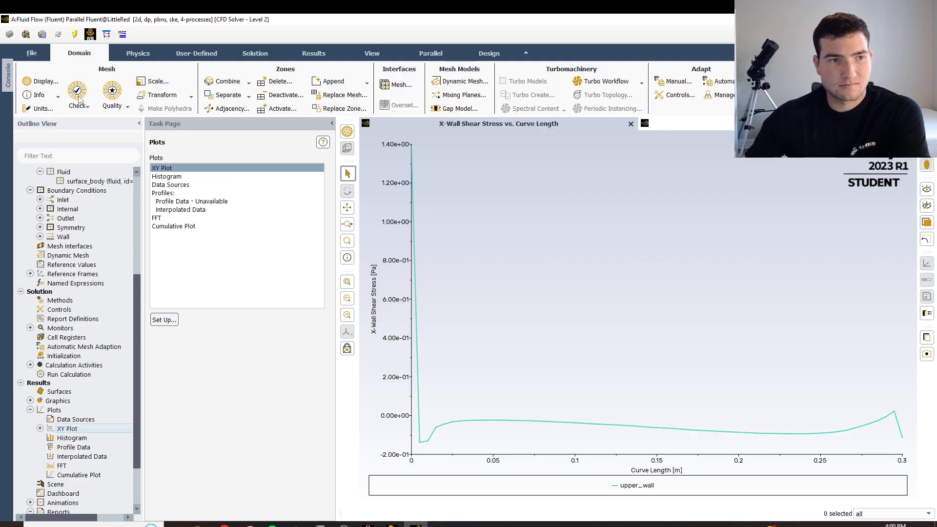
{"action": "left_click", "coordinate": [8, 82]}
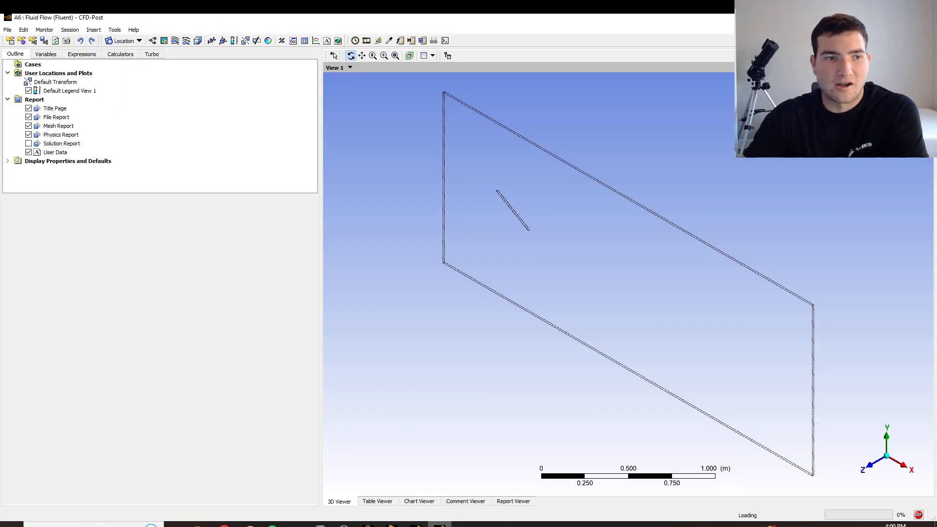
{"action": "left_click", "coordinate": [875, 467]}
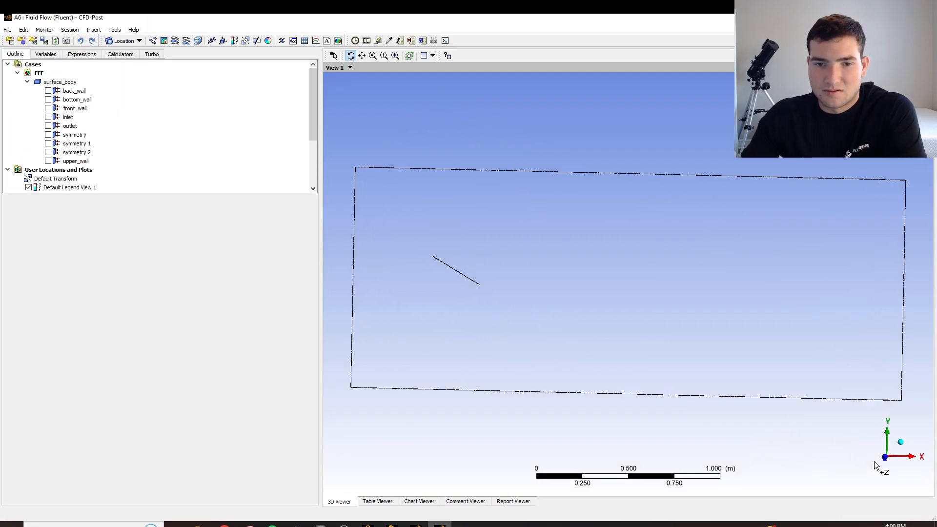
Insert a contour plot of Velocity on symmetry 1 with 50 contours
{"action": "left_click", "coordinate": [164, 41]}
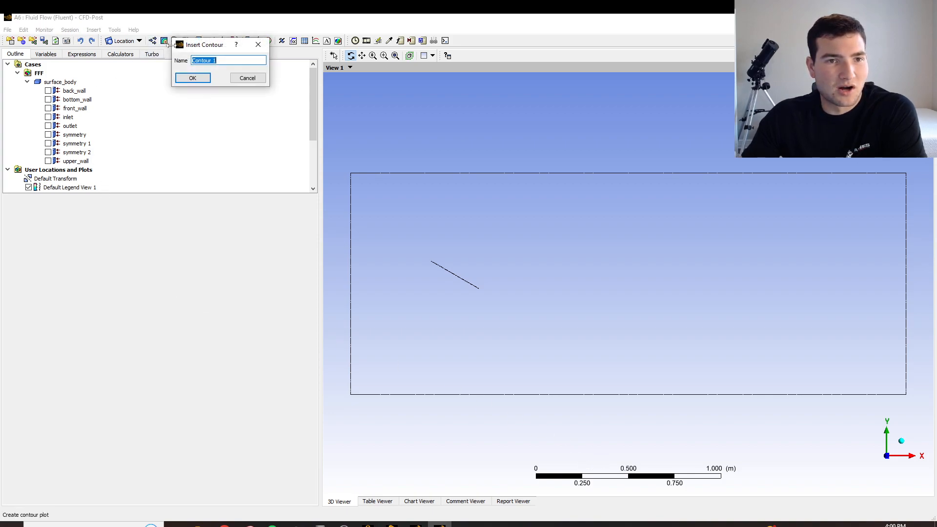
{"action": "left_click", "coordinate": [190, 78]}
{"action": "left_click", "coordinate": [60, 240]}
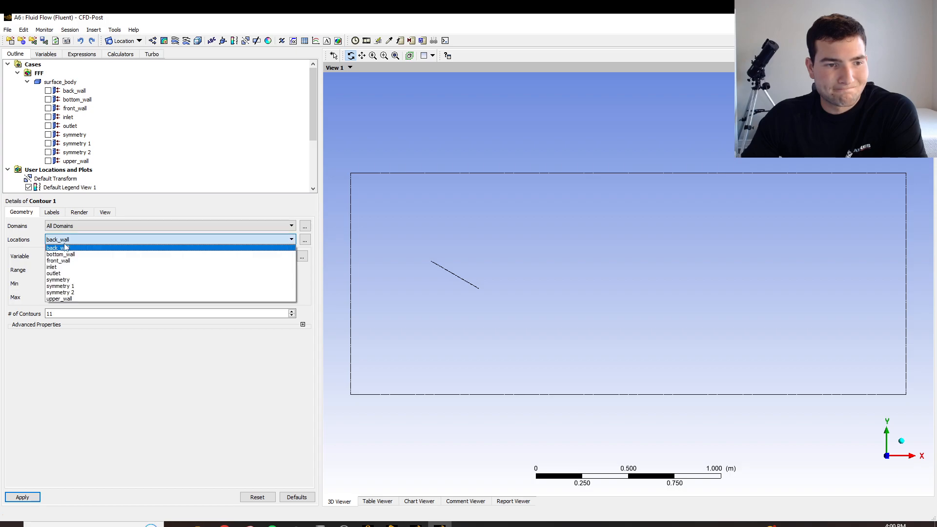
{"action": "left_click", "coordinate": [67, 286]}
{"action": "left_click", "coordinate": [70, 257]}
{"action": "left_click", "coordinate": [63, 297]}
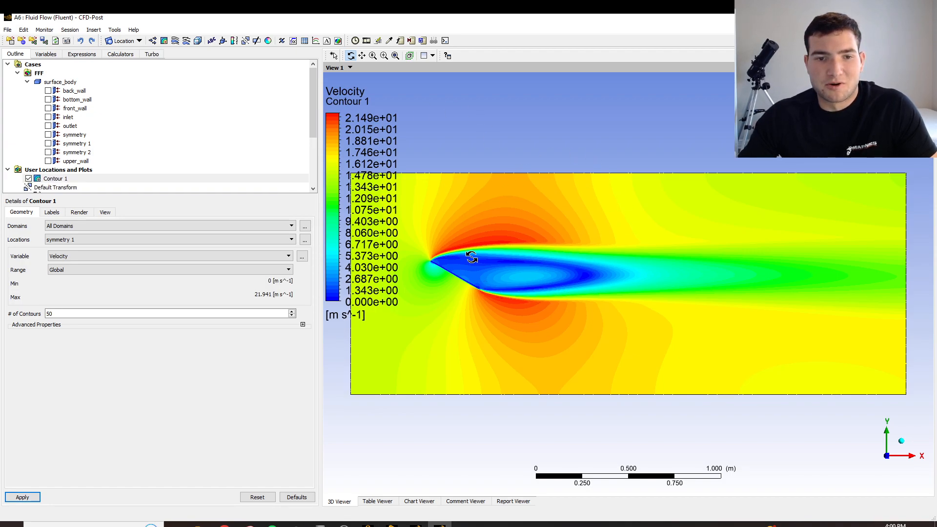
{"action": "scroll", "coordinate": [488, 239], "scroll_direction": "down", "scroll_amount": 2}
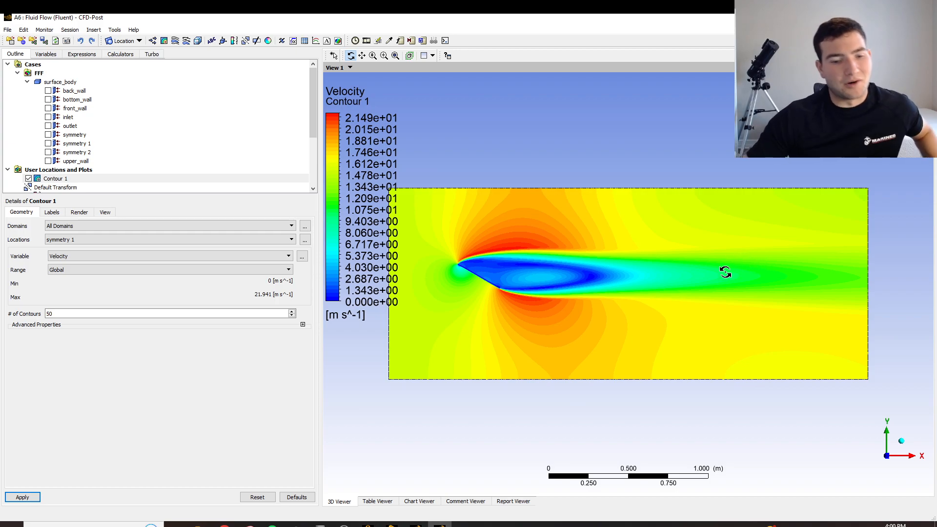
{"action": "left_click", "coordinate": [369, 524]}
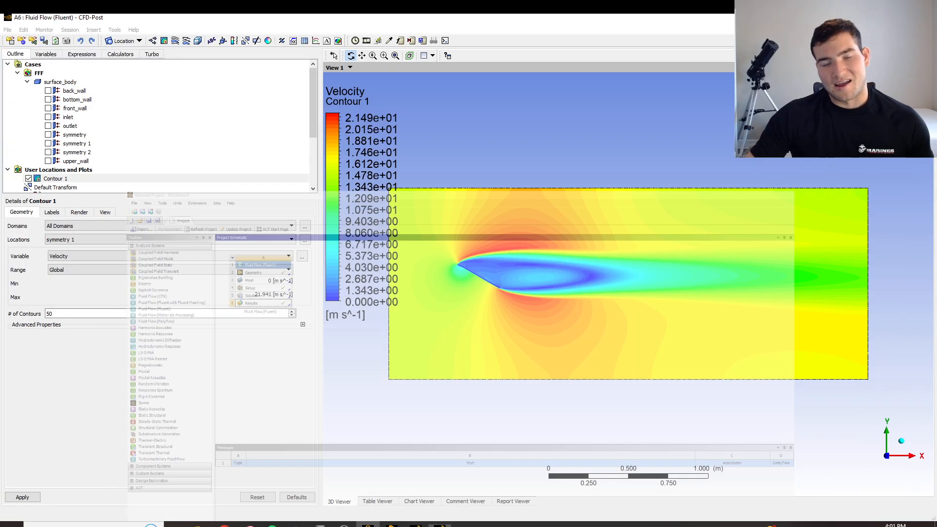
{"action": "left_click", "coordinate": [390, 525]}
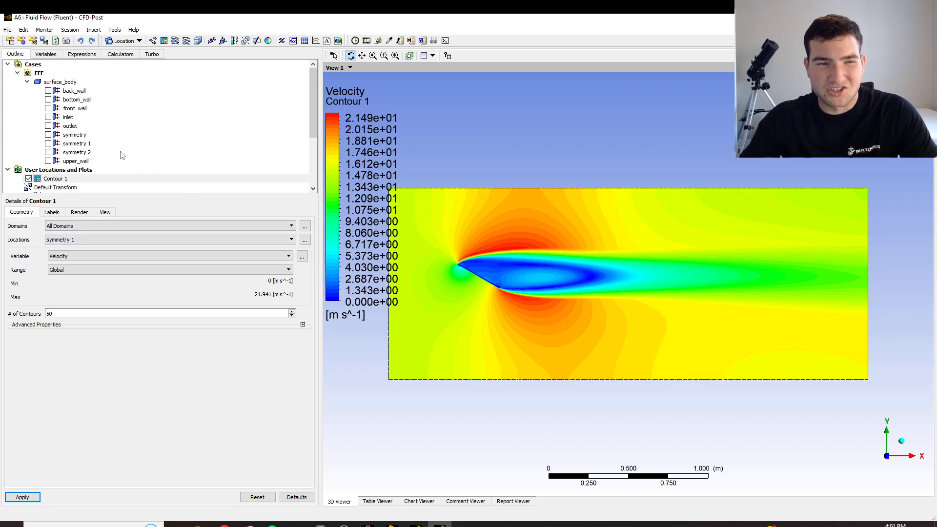
Insert a vector plot with the default name and set its reduction factor to 3
{"action": "scroll", "coordinate": [122, 157], "scroll_direction": "down", "scroll_amount": 3}
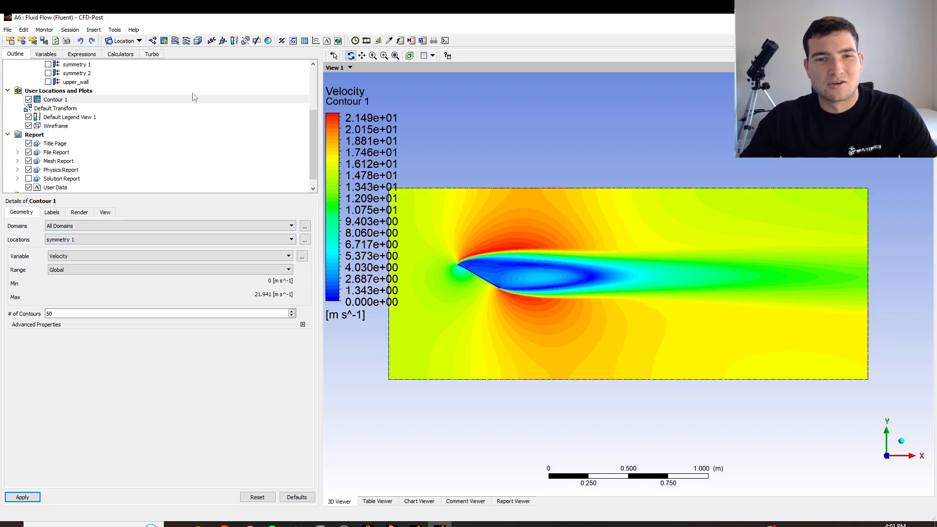
{"action": "left_click", "coordinate": [153, 41]}
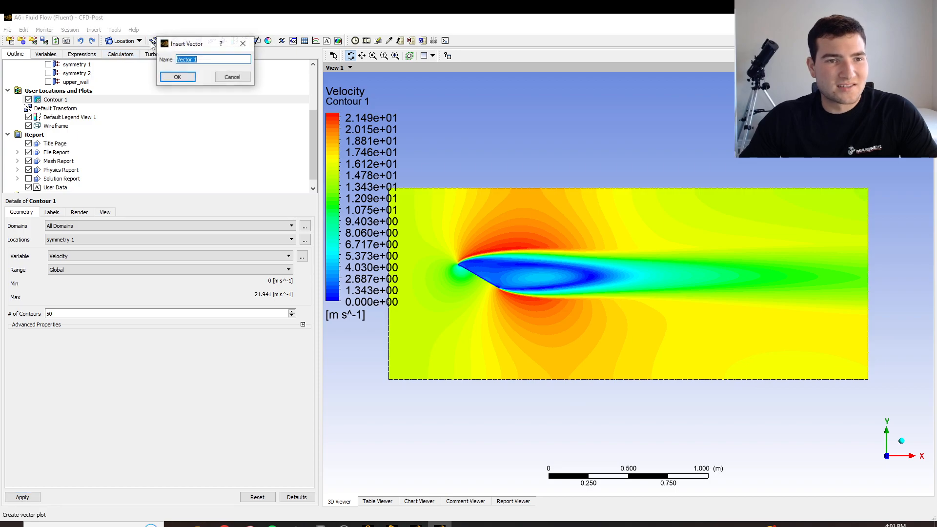
{"action": "left_click", "coordinate": [176, 74]}
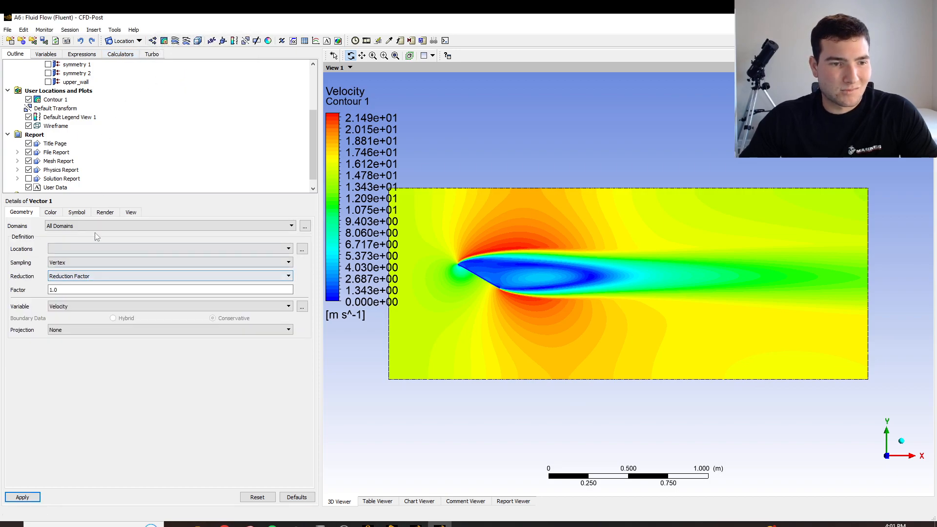
{"action": "double_click", "coordinate": [80, 289]}
{"action": "type", "text": "3"}
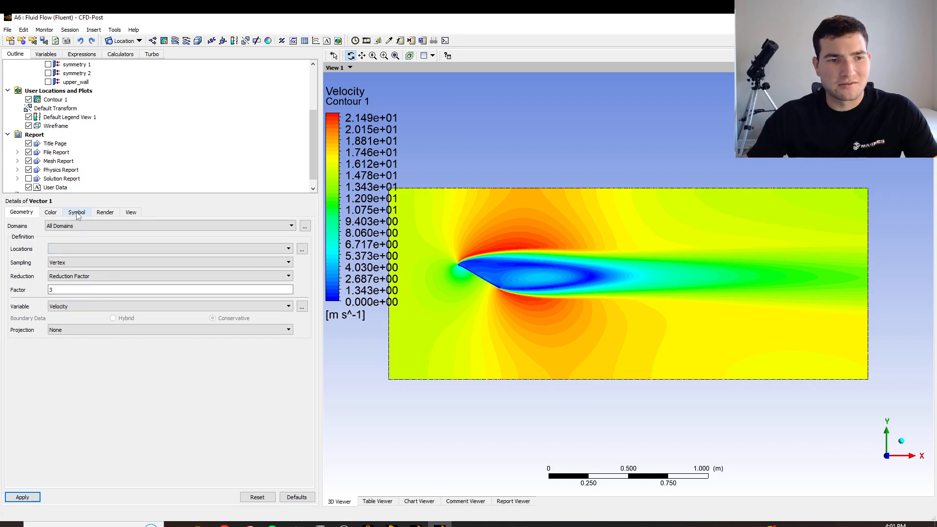
Set the vector symbol to Arrow2D with a symbol size of 1 and try to apply the vector plot
{"action": "left_click", "coordinate": [105, 213]}
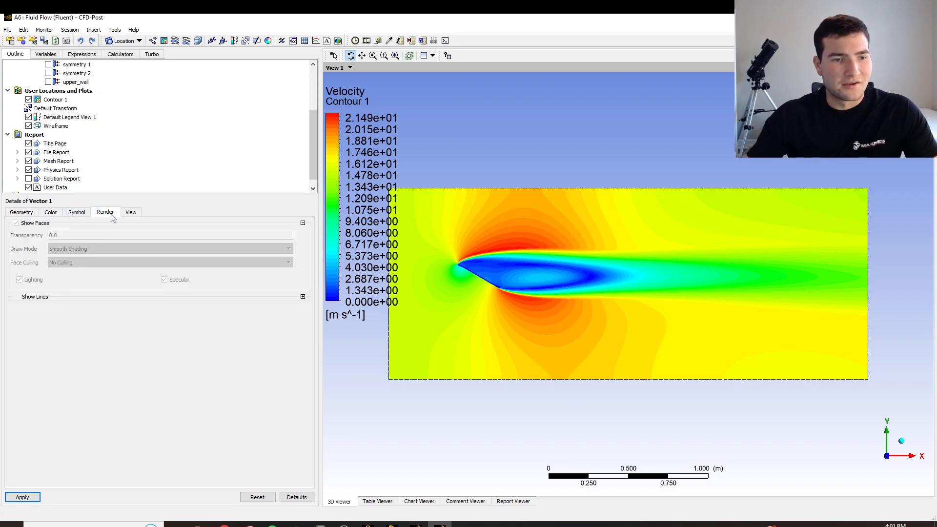
{"action": "left_click", "coordinate": [77, 212]}
{"action": "left_click", "coordinate": [90, 226]}
{"action": "left_click", "coordinate": [80, 247]}
{"action": "left_click", "coordinate": [72, 240]}
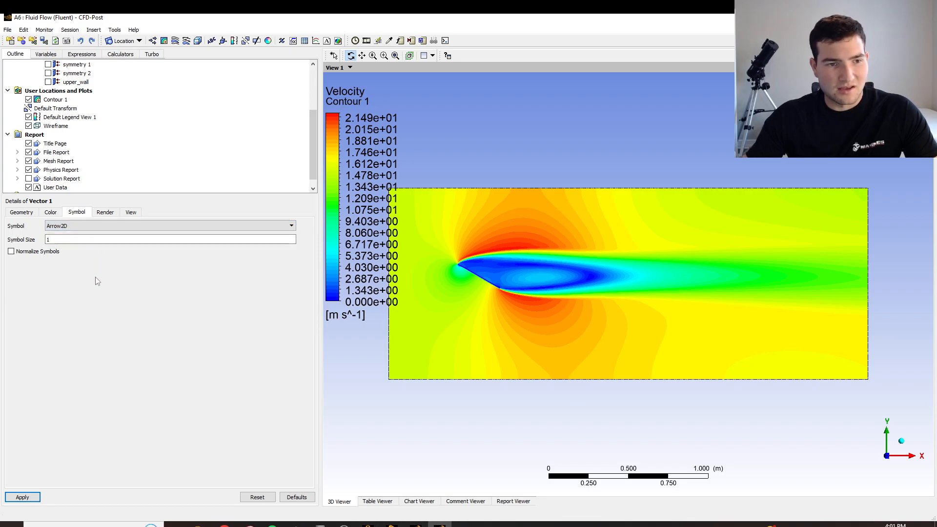
{"action": "left_click", "coordinate": [37, 498]}
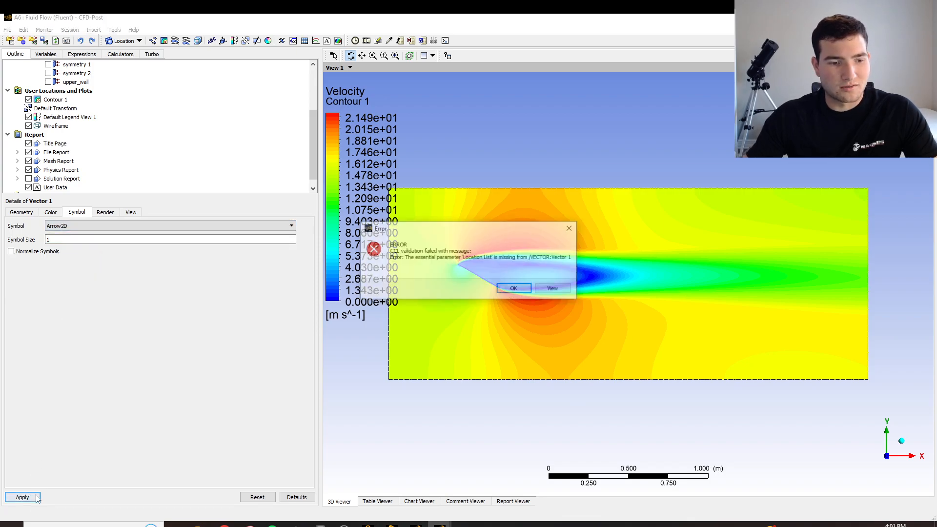
{"action": "left_click", "coordinate": [516, 290]}
Set the vector plot's location to symmetry 1 and apply it
{"action": "left_click", "coordinate": [24, 213]}
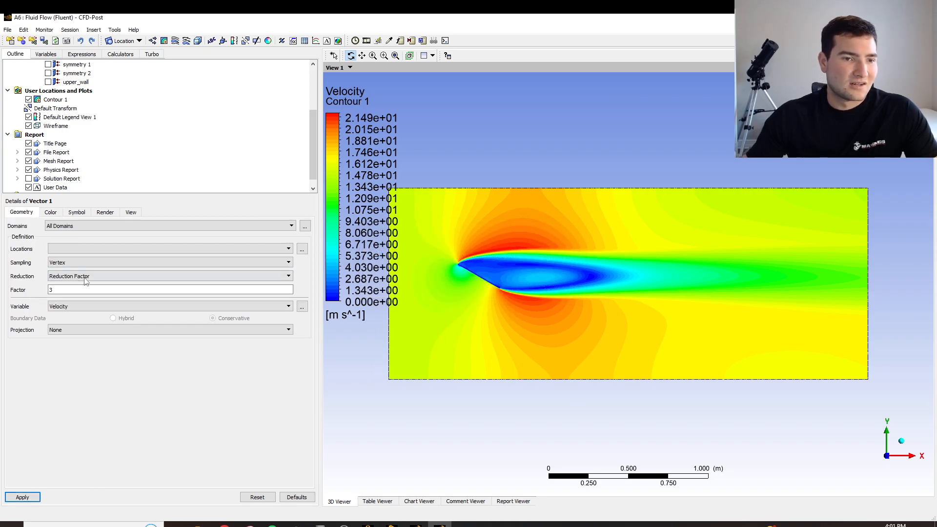
{"action": "left_click", "coordinate": [101, 248]}
{"action": "left_click", "coordinate": [64, 288]}
{"action": "left_click", "coordinate": [28, 498]}
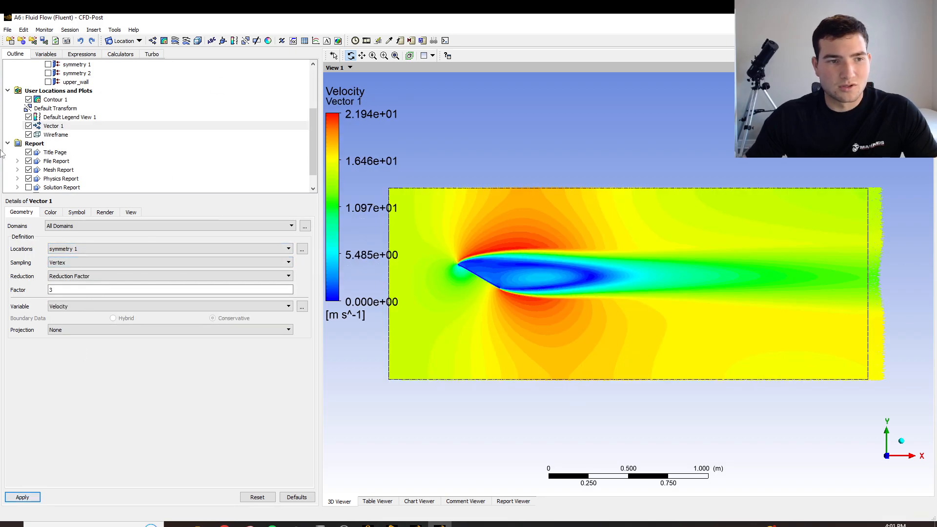
Hide the velocity contour so that only the vector plot is displayed around the inclined plate
{"action": "left_click", "coordinate": [28, 100]}
{"action": "right_click_drag", "start_coordinate": [419, 252], "coordinate": [498, 303]}
{"action": "scroll", "coordinate": [732, 249], "scroll_direction": "down", "scroll_amount": 5}
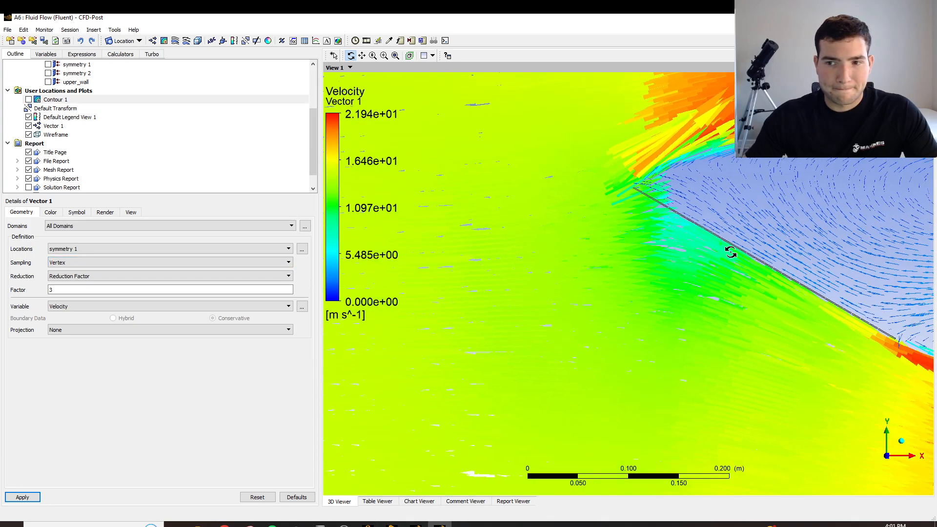
Set the vector plot's symbol size to 0.5, apply it and inspect the arrows around the plate
{"action": "left_click", "coordinate": [84, 209]}
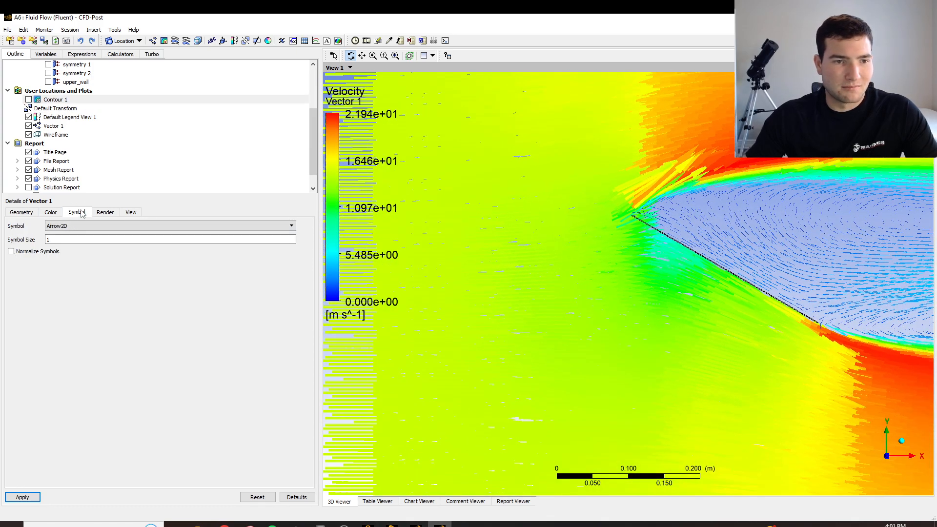
{"action": "left_click", "coordinate": [104, 239]}
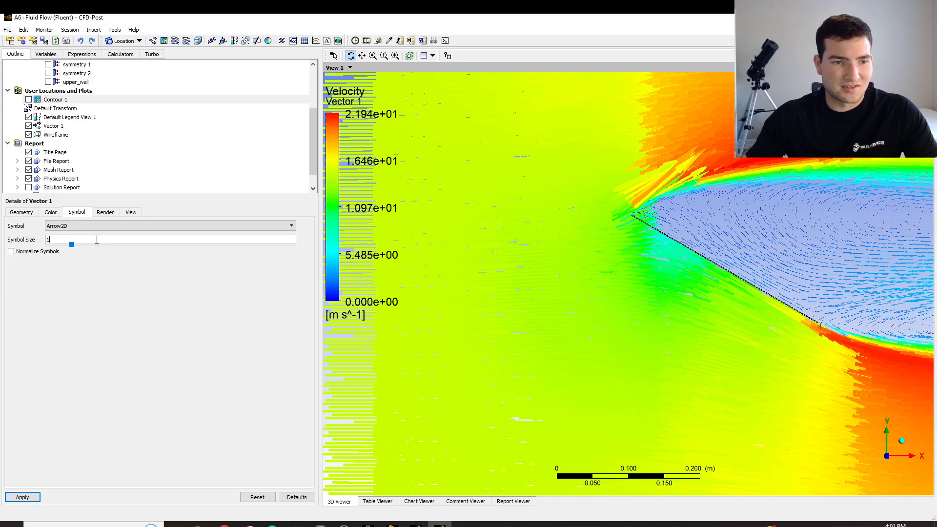
{"action": "key", "text": "BackSpace"}
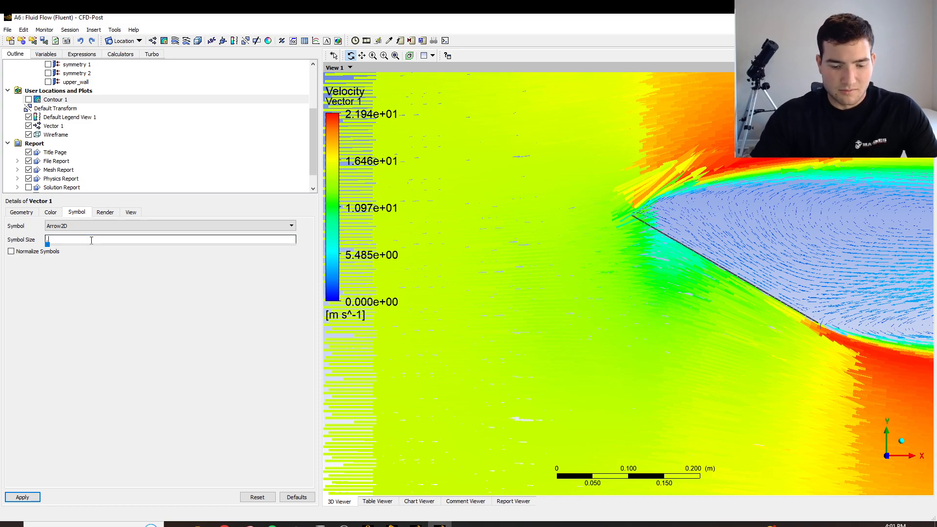
{"action": "type", "text": ".5"}
{"action": "left_click", "coordinate": [22, 497]}
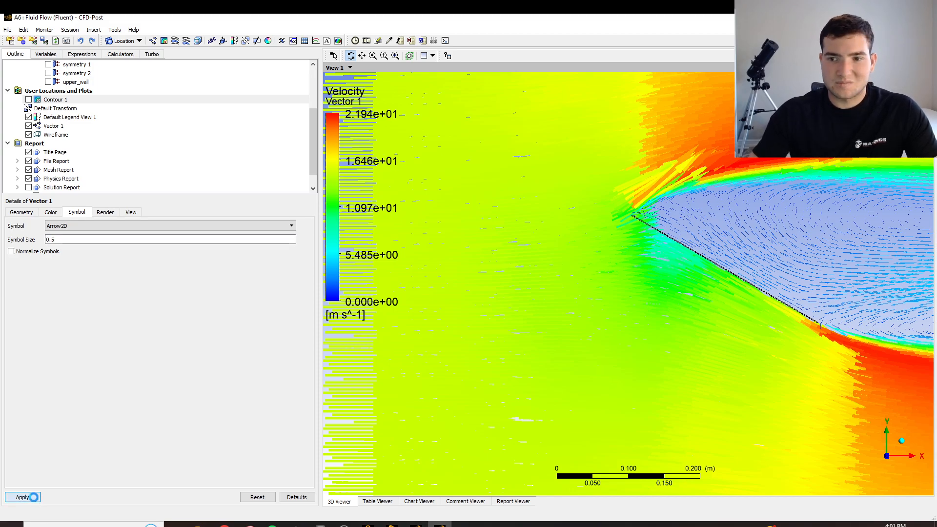
{"action": "right_click_drag", "start_coordinate": [496, 211], "coordinate": [746, 312]}
{"action": "scroll", "coordinate": [706, 185], "scroll_direction": "down", "scroll_amount": 8}
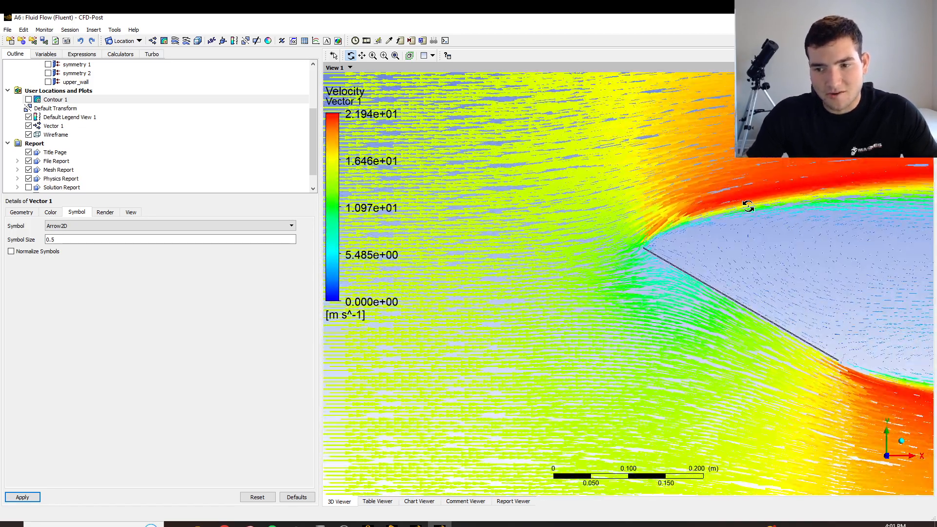
{"action": "scroll", "coordinate": [830, 251], "scroll_direction": "down", "scroll_amount": 6}
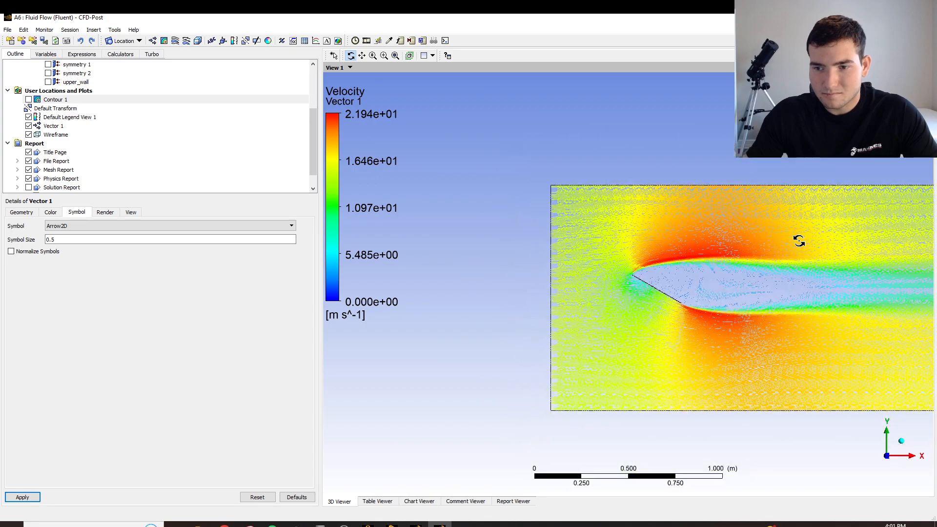
Show the contour plot again and hide the vector plot
{"action": "left_click", "coordinate": [28, 100]}
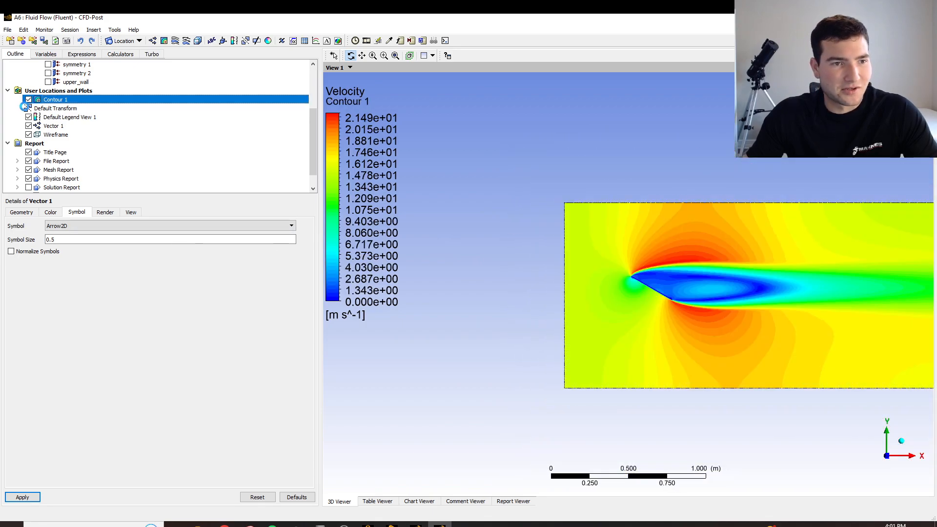
{"action": "left_click", "coordinate": [29, 126]}
{"action": "left_click", "coordinate": [52, 92]}
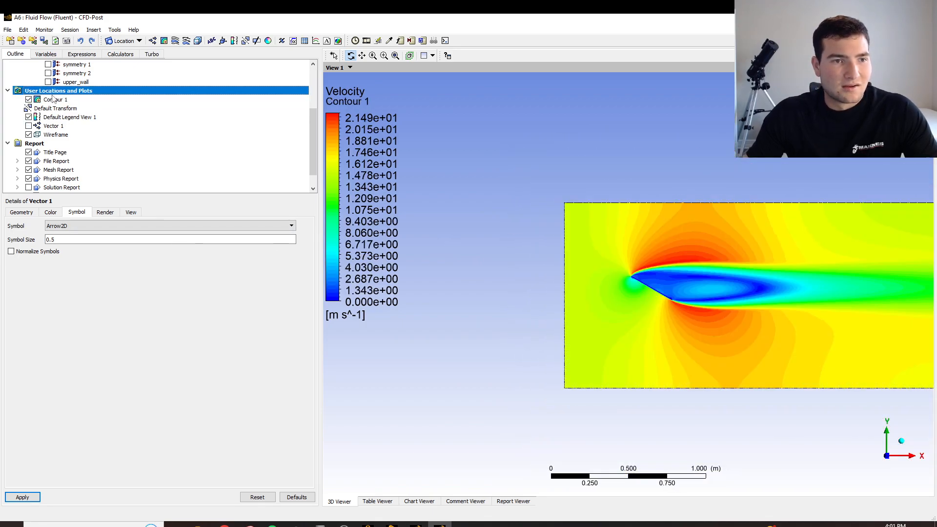
Change the contour plot's variable to Pressure and apply it
{"action": "left_click", "coordinate": [53, 99]}
{"action": "left_click", "coordinate": [89, 255]}
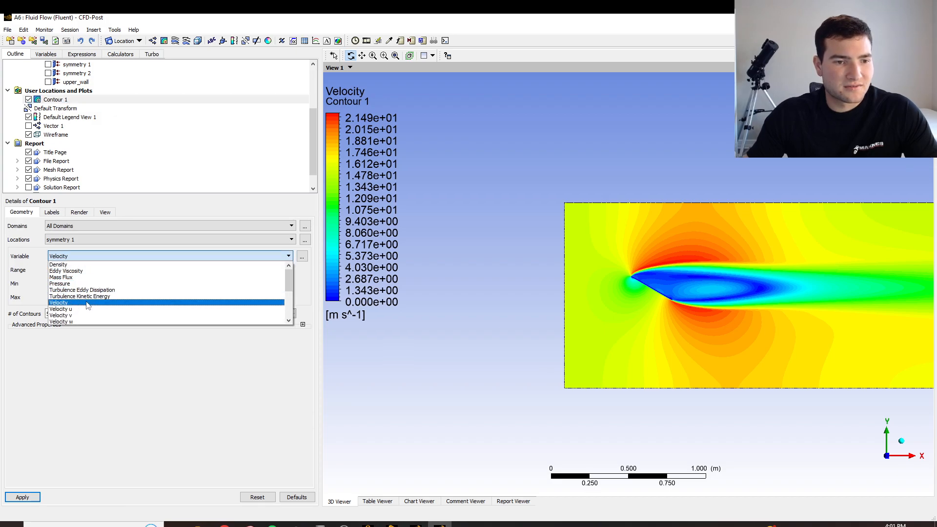
{"action": "left_click", "coordinate": [90, 285]}
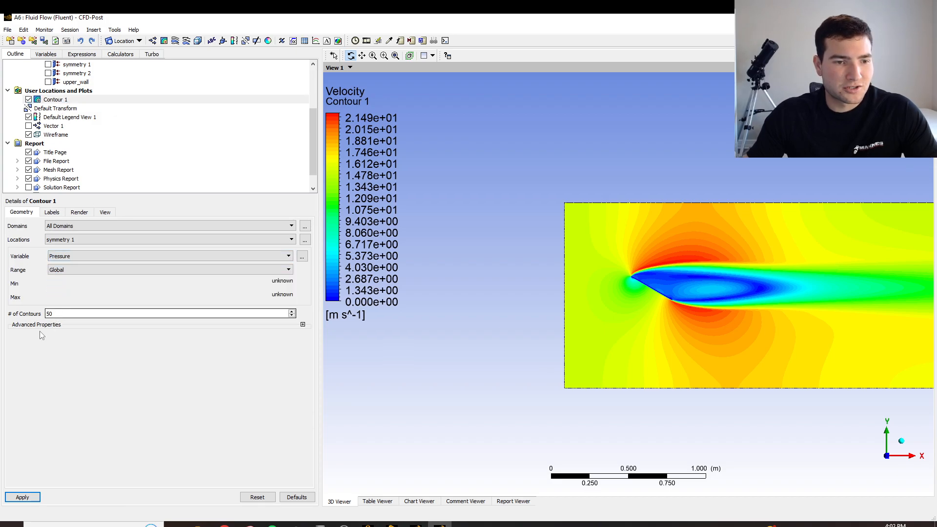
{"action": "left_click", "coordinate": [22, 497]}
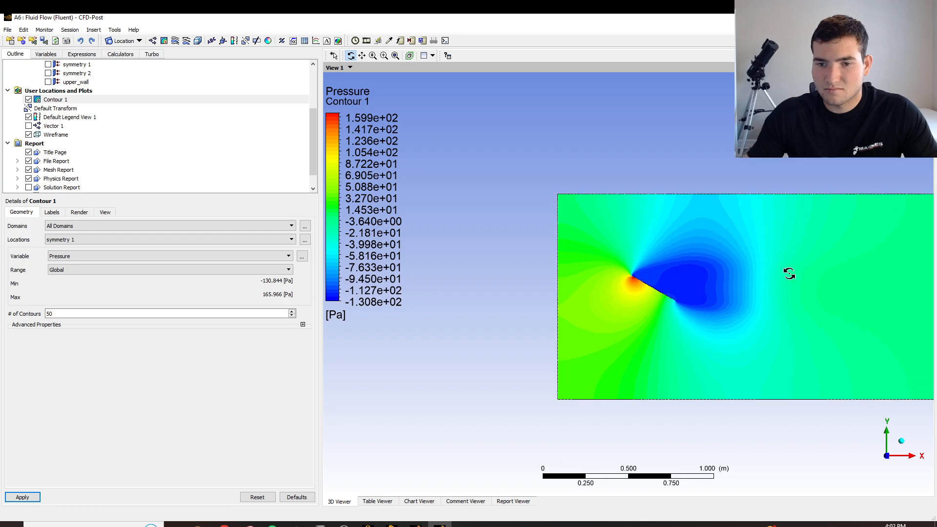
Change the contour plot's variable to Turbulence Kinetic Energy, apply it and inspect the wake behind the plate
{"action": "left_click", "coordinate": [80, 256]}
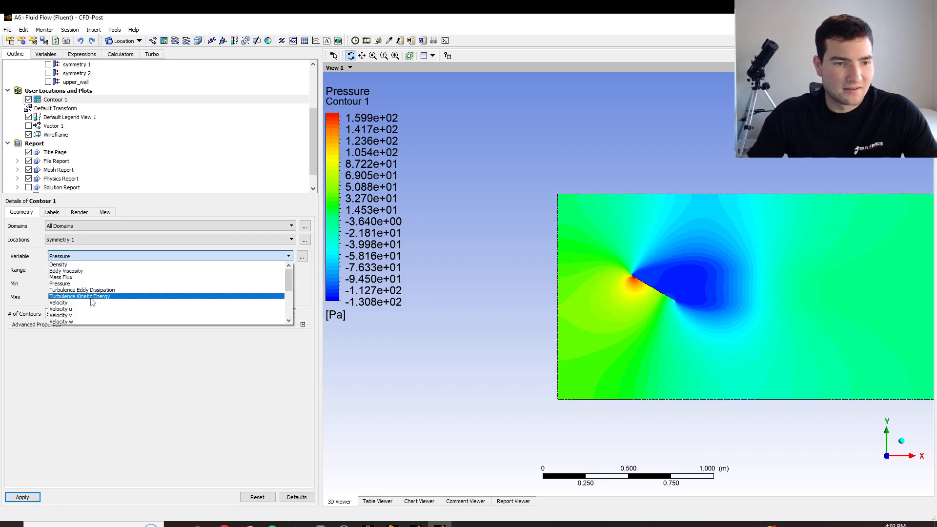
{"action": "left_click", "coordinate": [113, 300]}
{"action": "left_click", "coordinate": [28, 497]}
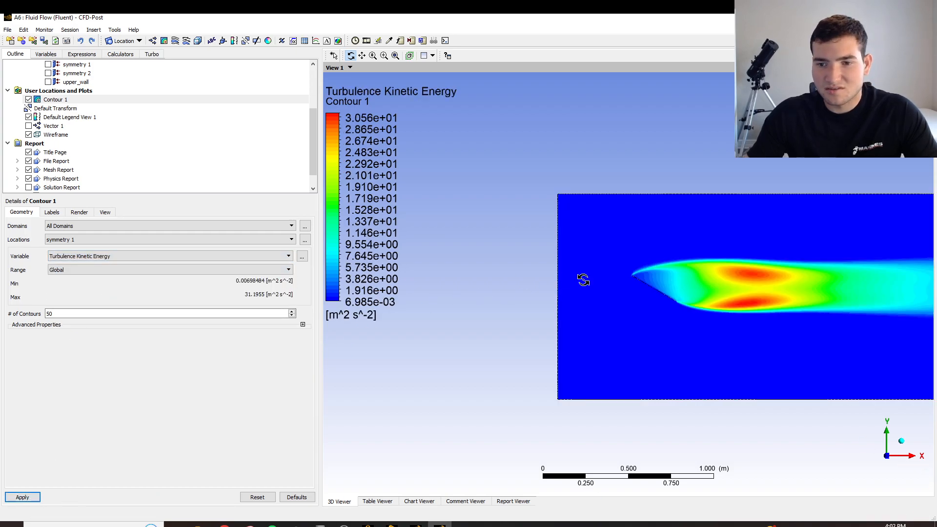
{"action": "scroll", "coordinate": [230, 126], "scroll_direction": "up", "scroll_amount": 4}
{"action": "scroll", "coordinate": [214, 140], "scroll_direction": "down", "scroll_amount": 5}
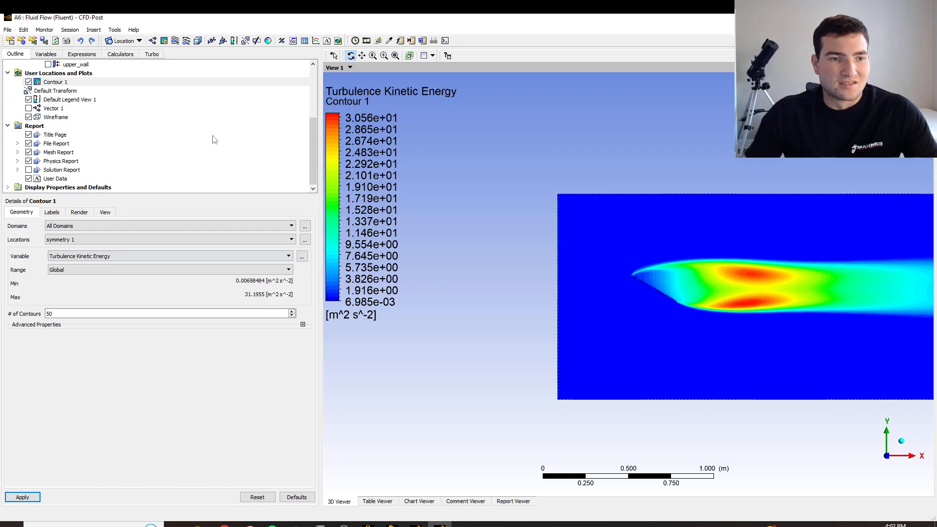
Insert a 3D streamline plot with the default name, starting from the inlet with 50 equally spaced points, and apply it
{"action": "left_click", "coordinate": [175, 41]}
{"action": "left_click", "coordinate": [200, 83]}
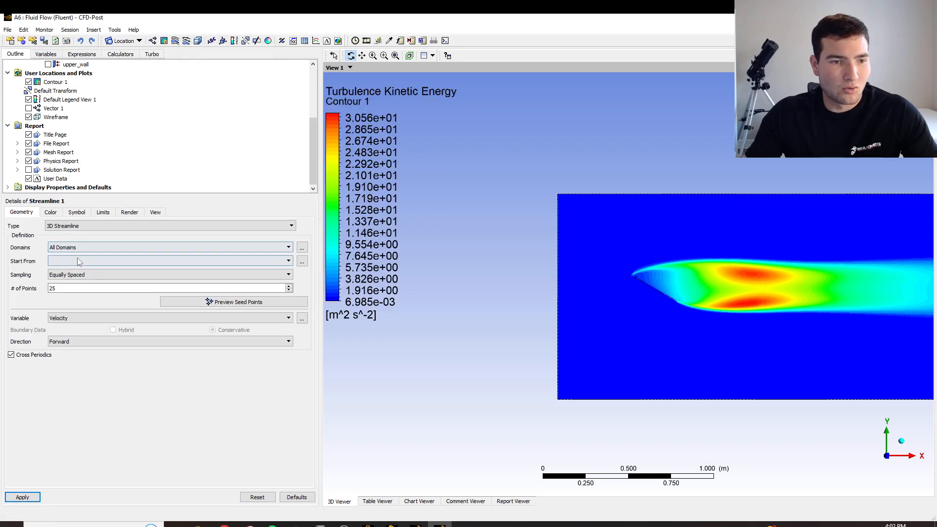
{"action": "left_click", "coordinate": [102, 259]}
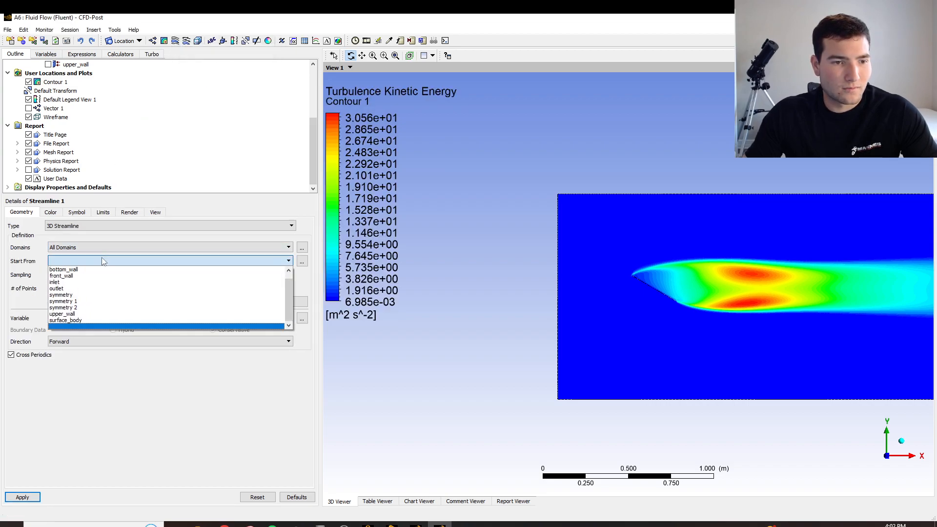
{"action": "left_click", "coordinate": [86, 282]}
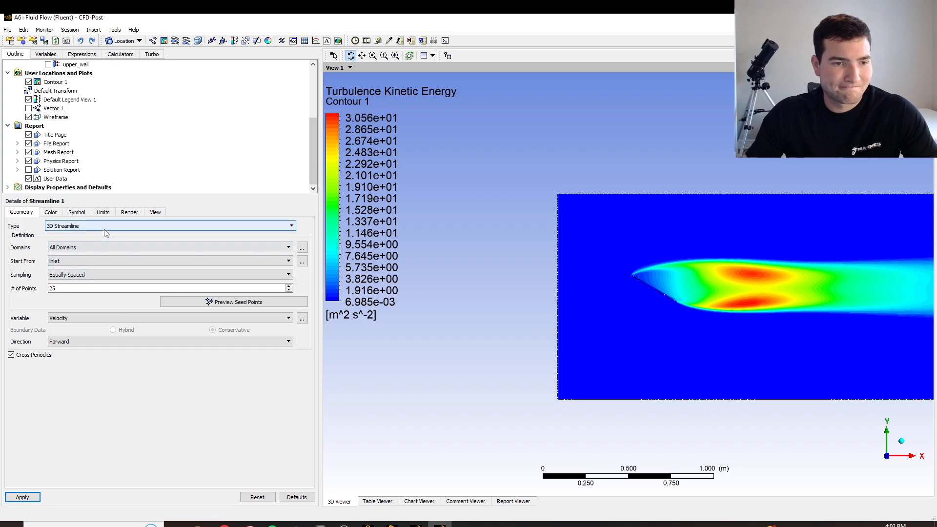
{"action": "left_click", "coordinate": [77, 290]}
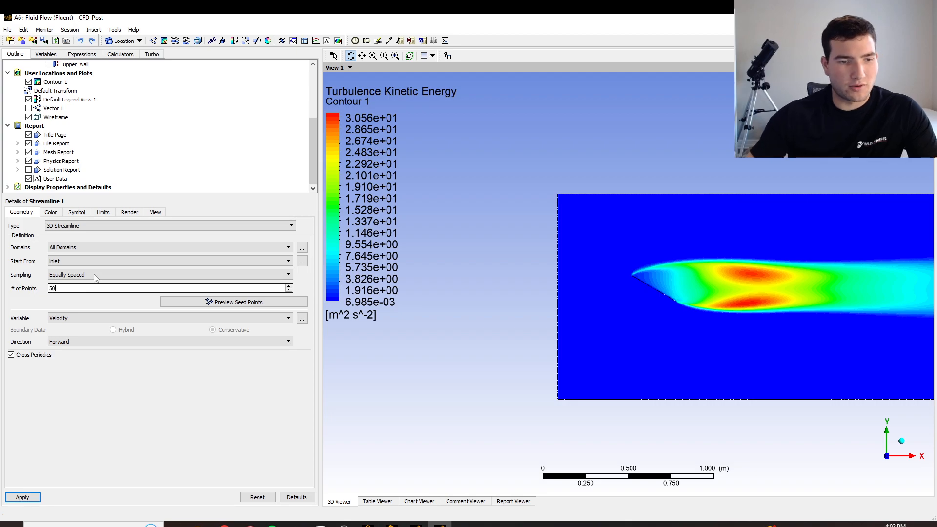
{"action": "left_click", "coordinate": [27, 496]}
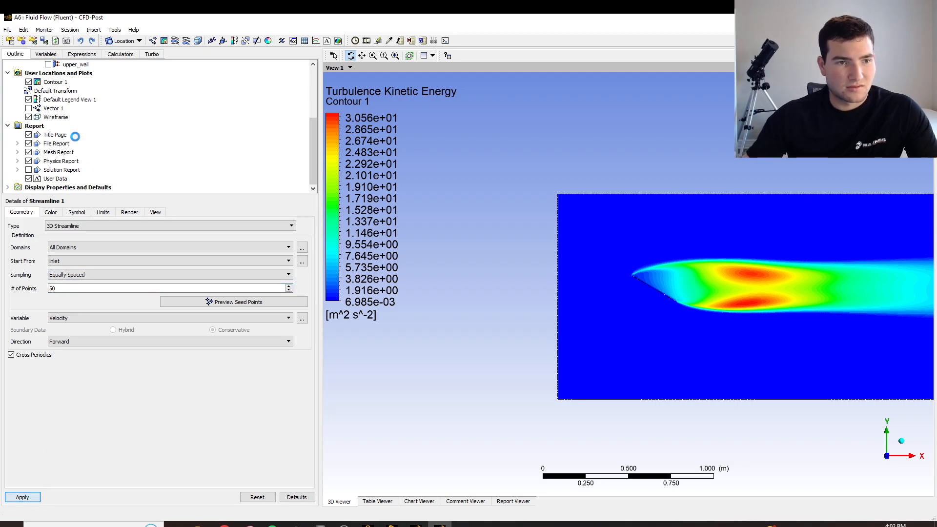
Hide the contour plot and examine the velocity streamlines around the plate across the whole domain
{"action": "left_click", "coordinate": [28, 82]}
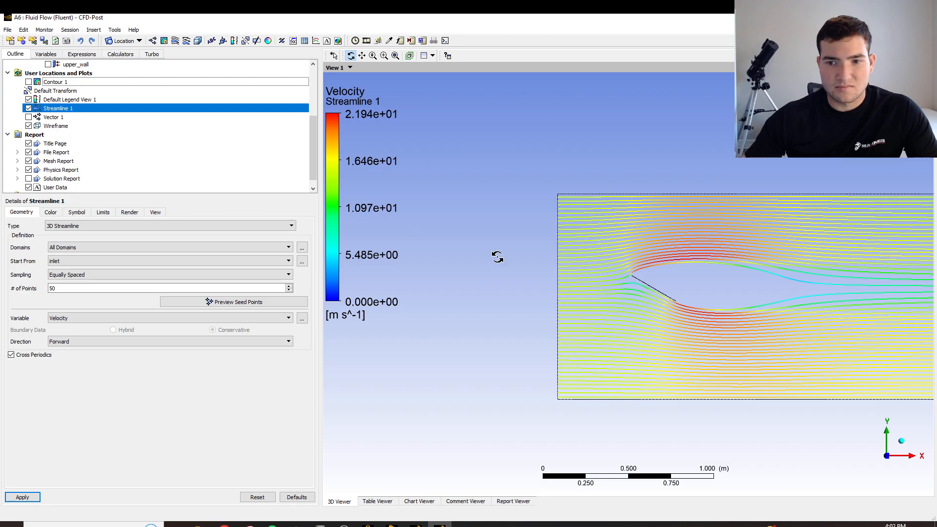
{"action": "scroll", "coordinate": [845, 268], "scroll_direction": "down", "scroll_amount": 5}
{"action": "scroll", "coordinate": [878, 278], "scroll_direction": "up", "scroll_amount": 3}
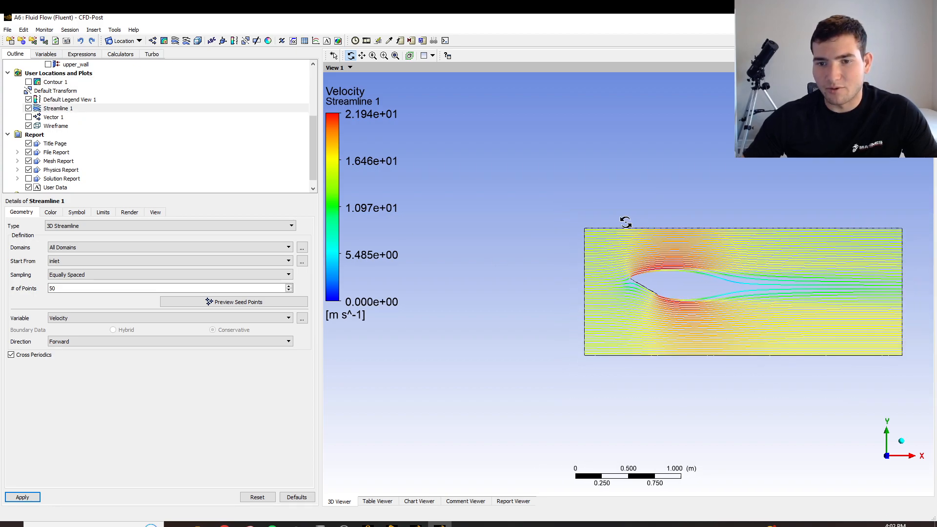
{"action": "left_click_drag", "start_coordinate": [698, 249], "coordinate": [787, 395]}
{"action": "left_click", "coordinate": [898, 459]}
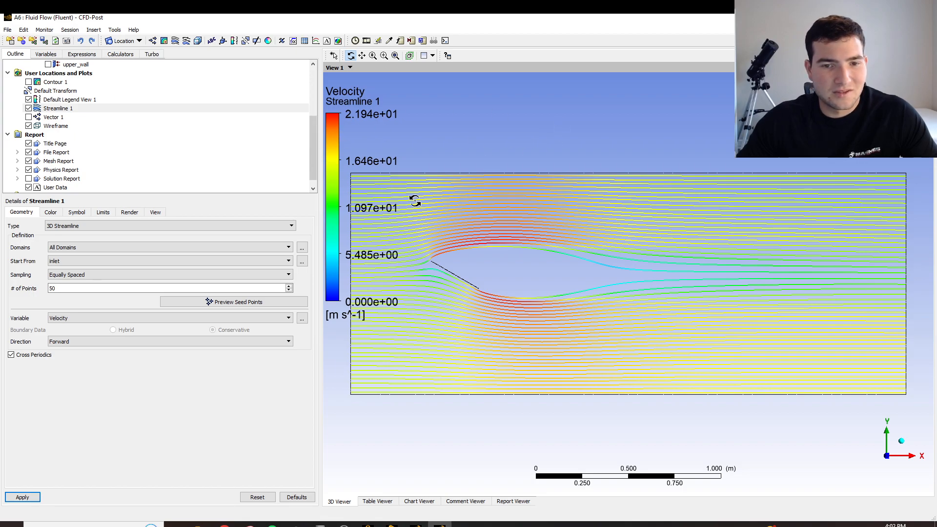
{"action": "left_click_drag", "start_coordinate": [492, 191], "coordinate": [670, 246]}
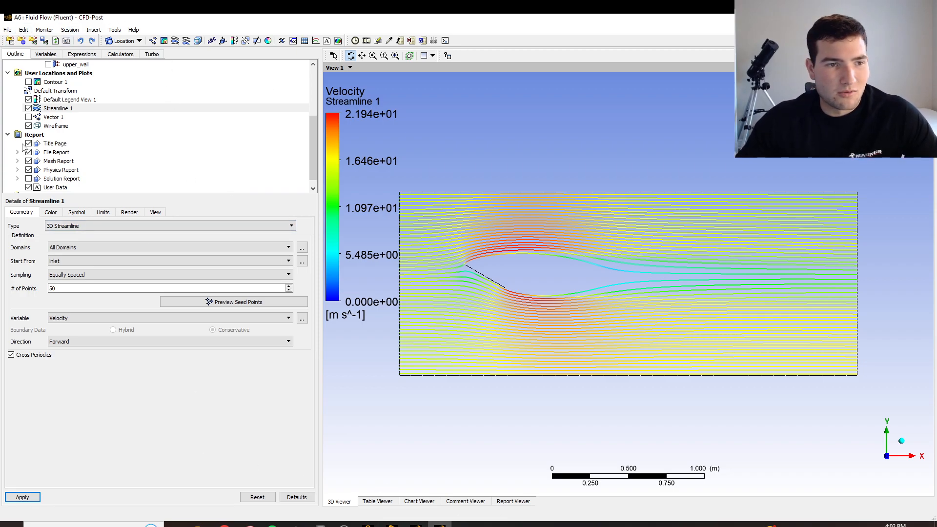
Show the contour plot again, set its variable to Velocity and apply it
{"action": "left_click", "coordinate": [28, 82]}
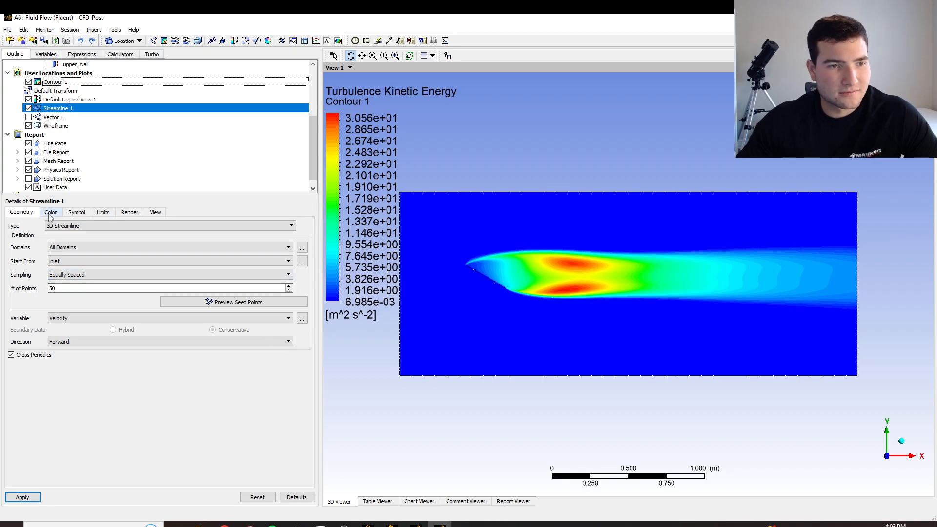
{"action": "left_click", "coordinate": [49, 82]}
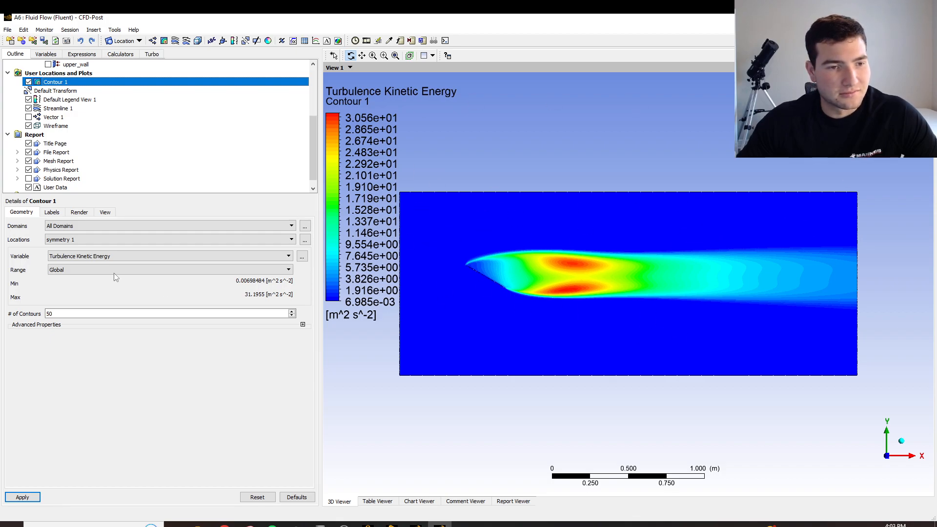
{"action": "left_click", "coordinate": [89, 260]}
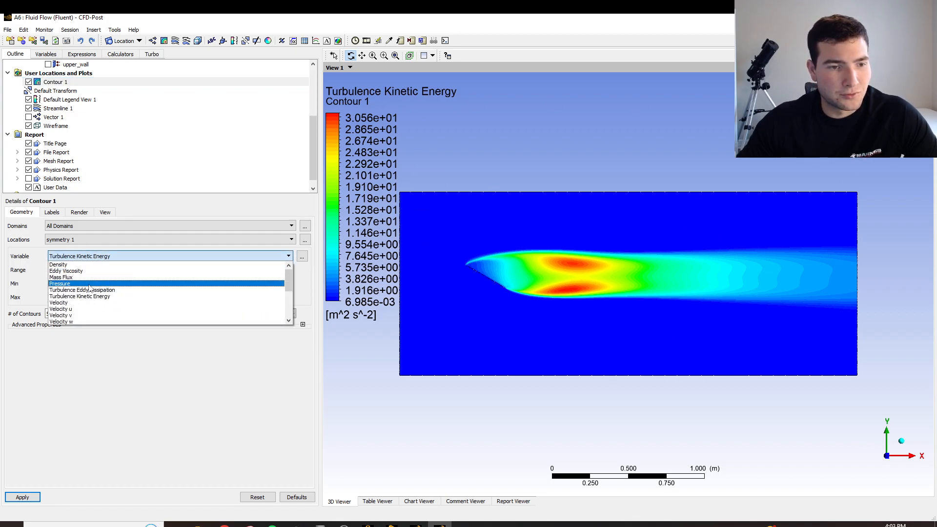
{"action": "left_click", "coordinate": [87, 304]}
{"action": "left_click", "coordinate": [22, 497]}
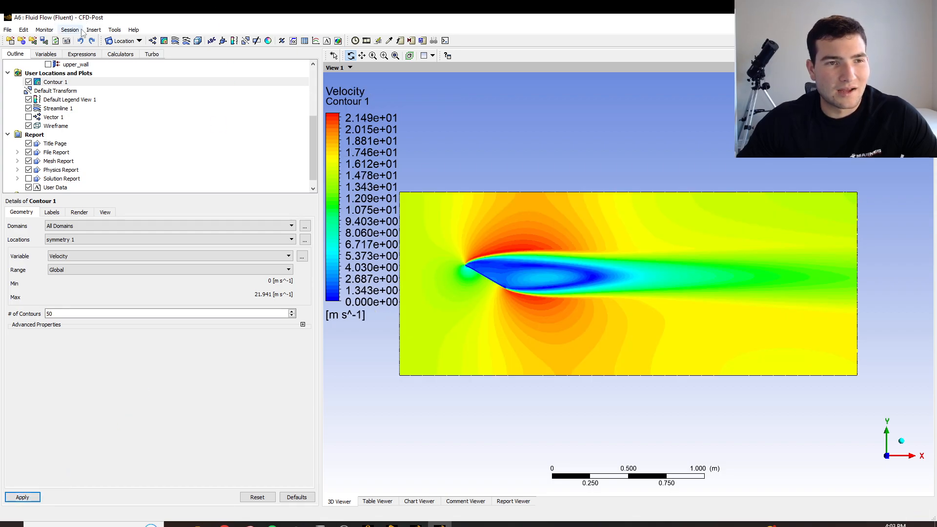
Probe the pressure at points on the contour along the inclined plate
{"action": "left_click", "coordinate": [115, 30]}
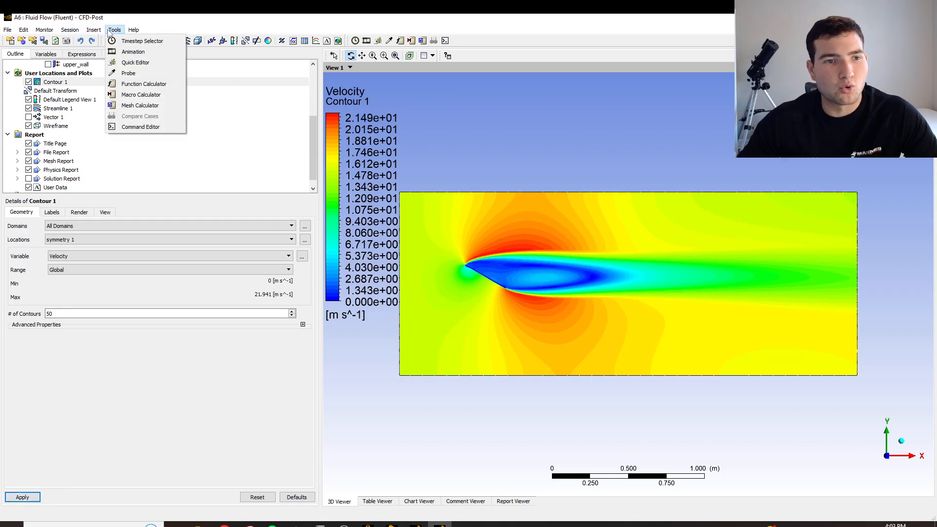
{"action": "left_click", "coordinate": [138, 74]}
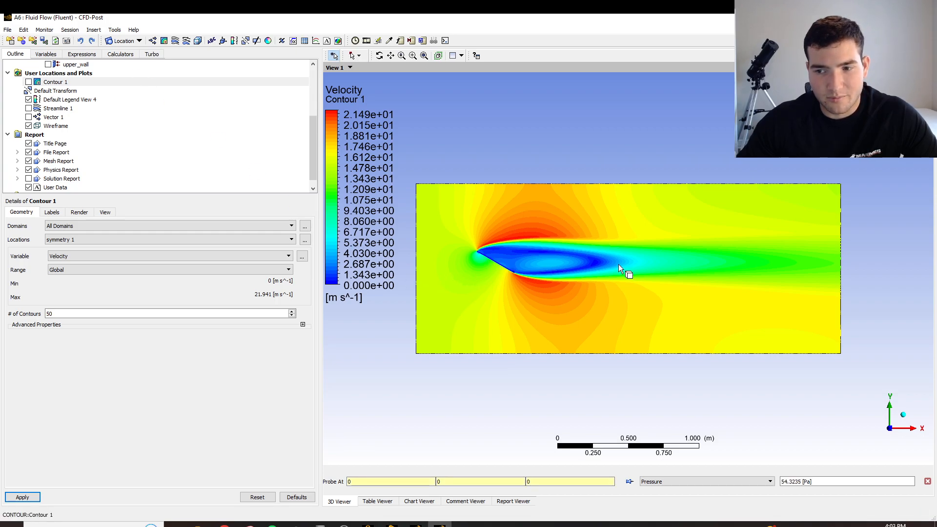
{"action": "left_click", "coordinate": [494, 260]}
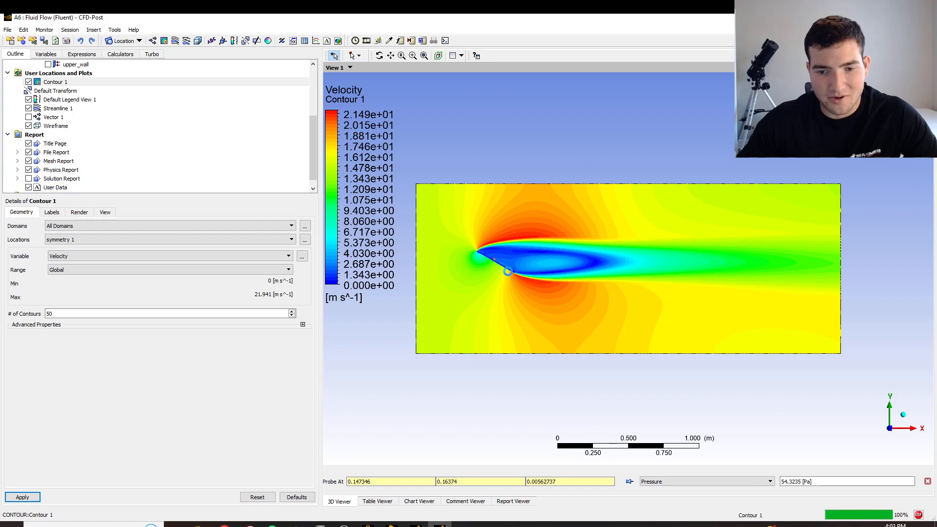
{"action": "scroll", "coordinate": [502, 256], "scroll_direction": "up", "scroll_amount": 3}
{"action": "scroll", "coordinate": [504, 256], "scroll_direction": "up", "scroll_amount": 4}
{"action": "right_click_drag", "start_coordinate": [378, 223], "coordinate": [493, 303]}
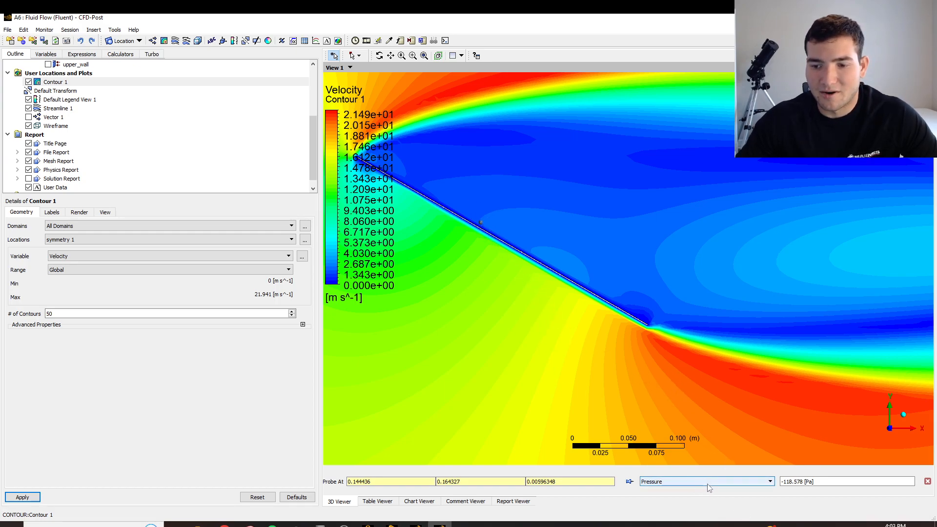
{"action": "scroll", "coordinate": [443, 190], "scroll_direction": "down", "scroll_amount": 5}
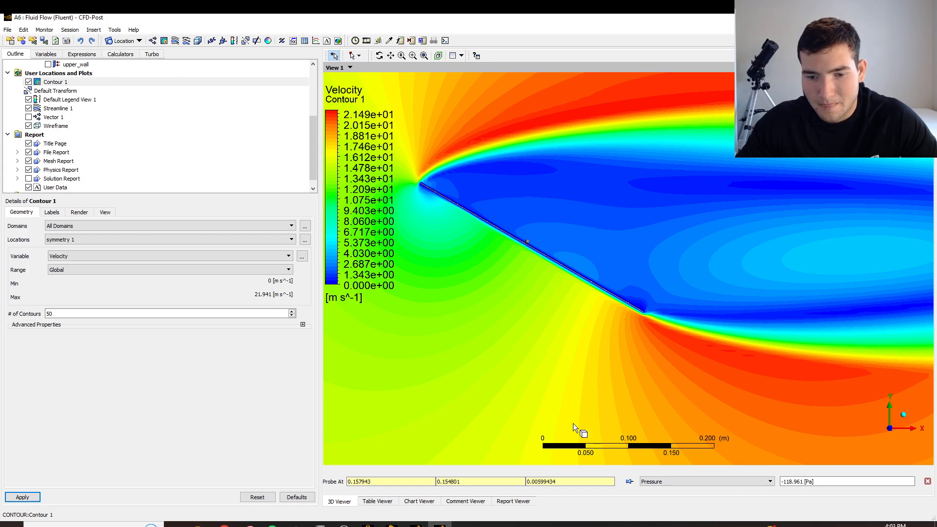
Probe Wall Shear instead of pressure at the current point on the inclined plate
{"action": "left_click", "coordinate": [716, 483]}
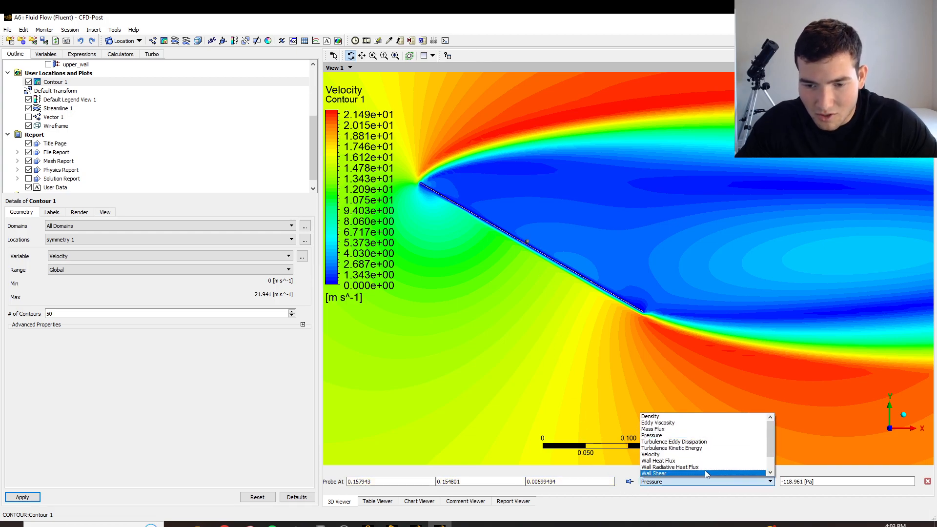
{"action": "left_click", "coordinate": [690, 455]}
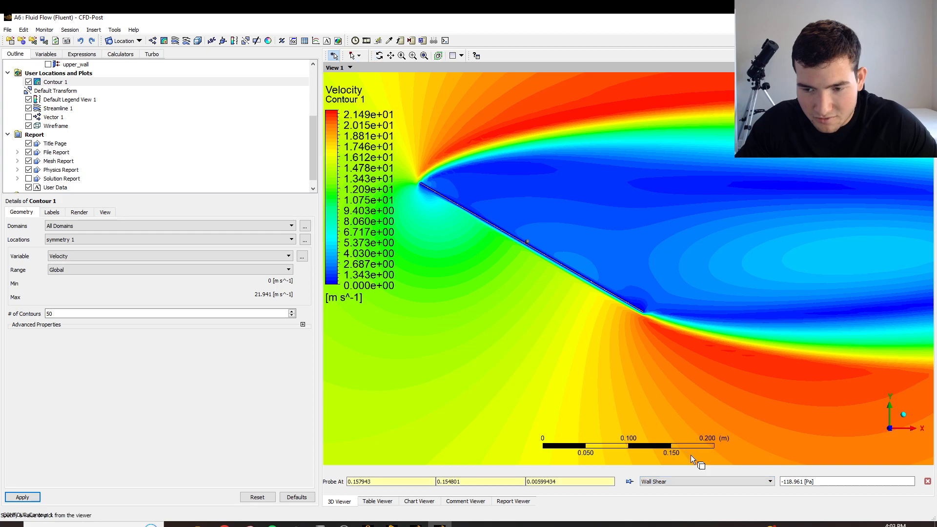
{"action": "left_click", "coordinate": [682, 483]}
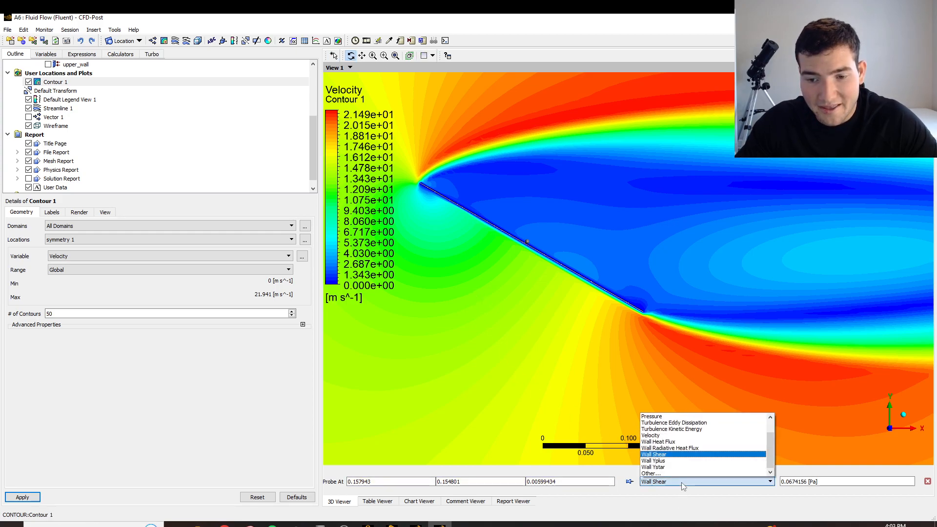
{"action": "scroll", "coordinate": [681, 450], "scroll_direction": "up", "scroll_amount": 2}
{"action": "scroll", "coordinate": [681, 450], "scroll_direction": "down", "scroll_amount": 2}
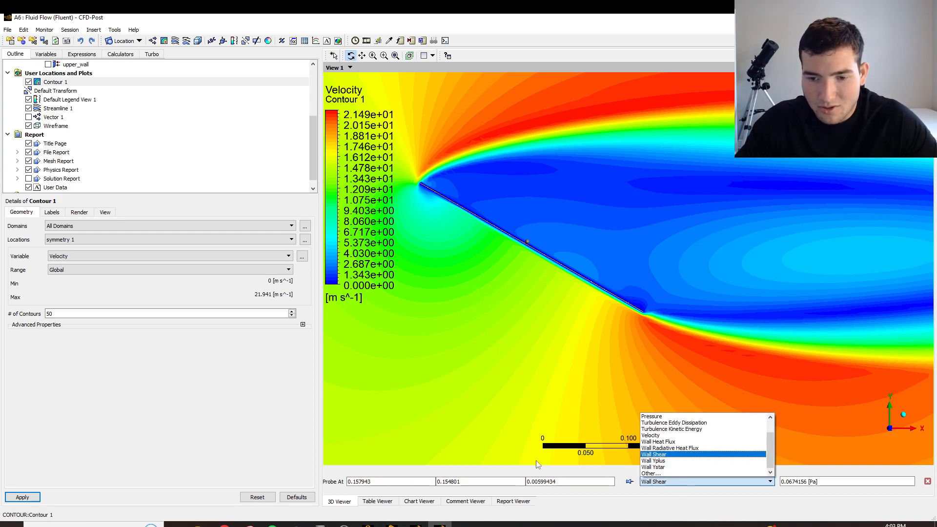
{"action": "middle_click_drag", "start_coordinate": [395, 165], "coordinate": [594, 251], "text": "ctrl"}
{"action": "scroll", "coordinate": [763, 334], "scroll_direction": "down", "scroll_amount": 4}
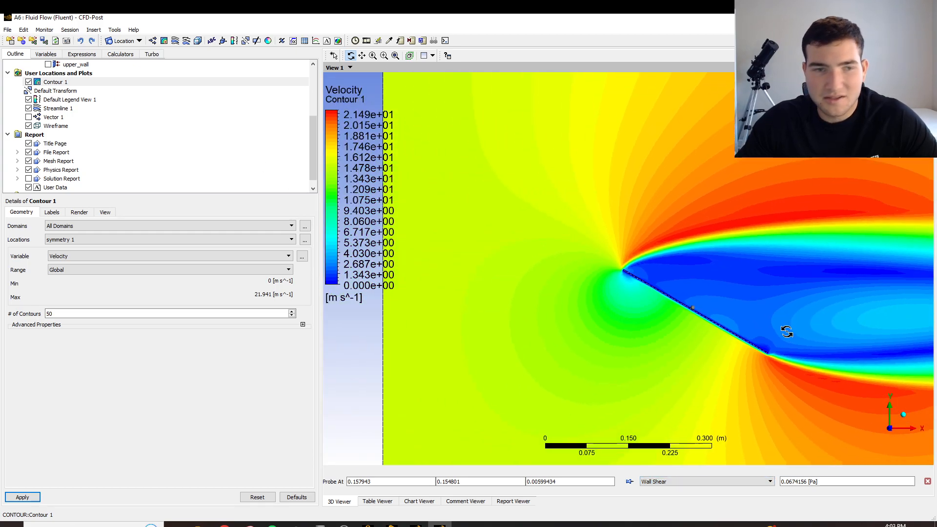
{"action": "scroll", "coordinate": [608, 329], "scroll_direction": "down", "scroll_amount": 2}
Set up a results export of Wall Shear X at the upper_wall location, and close it without saving
{"action": "left_click", "coordinate": [7, 30]}
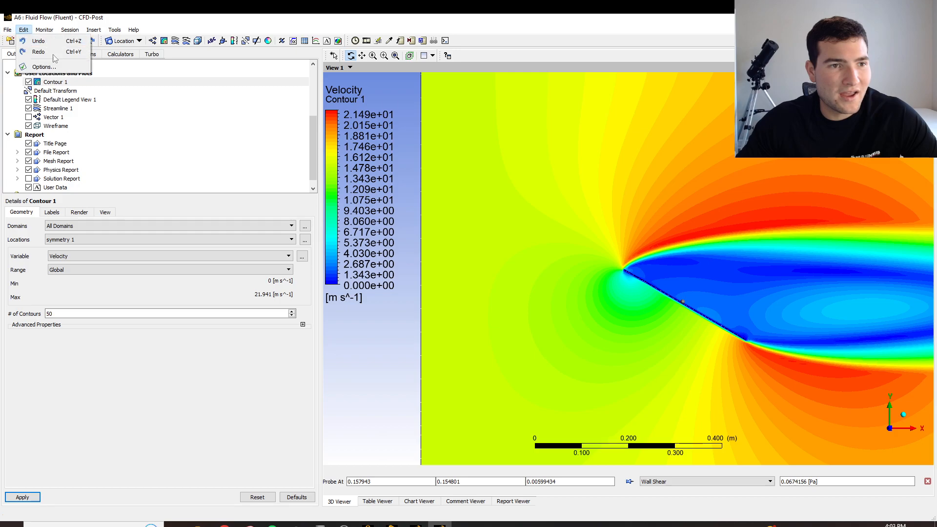
{"action": "mouse_move", "coordinate": [4, 26]}
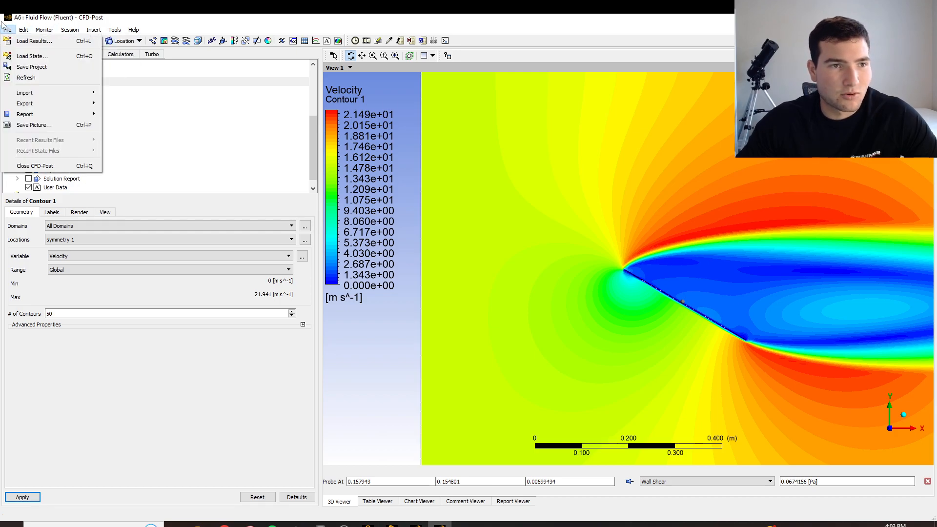
{"action": "mouse_move", "coordinate": [46, 103]}
{"action": "left_click", "coordinate": [117, 103]}
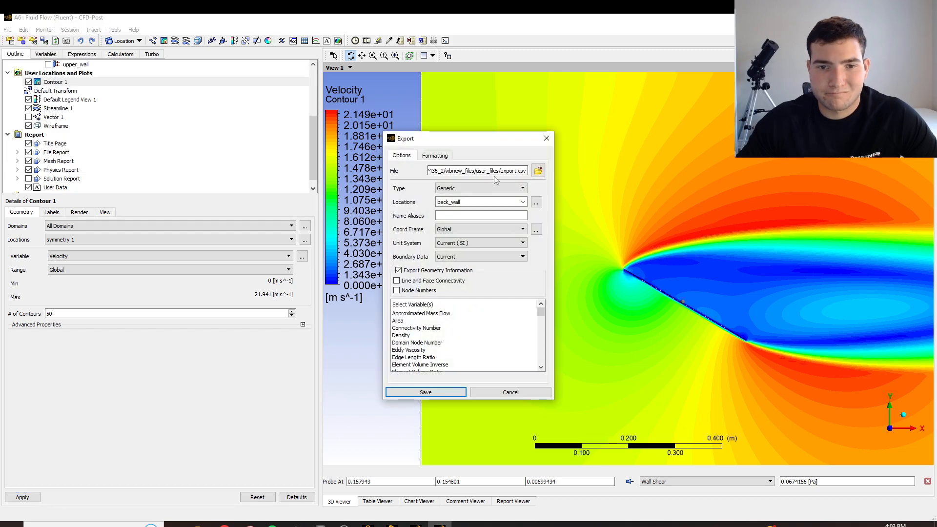
{"action": "left_click", "coordinate": [523, 202]}
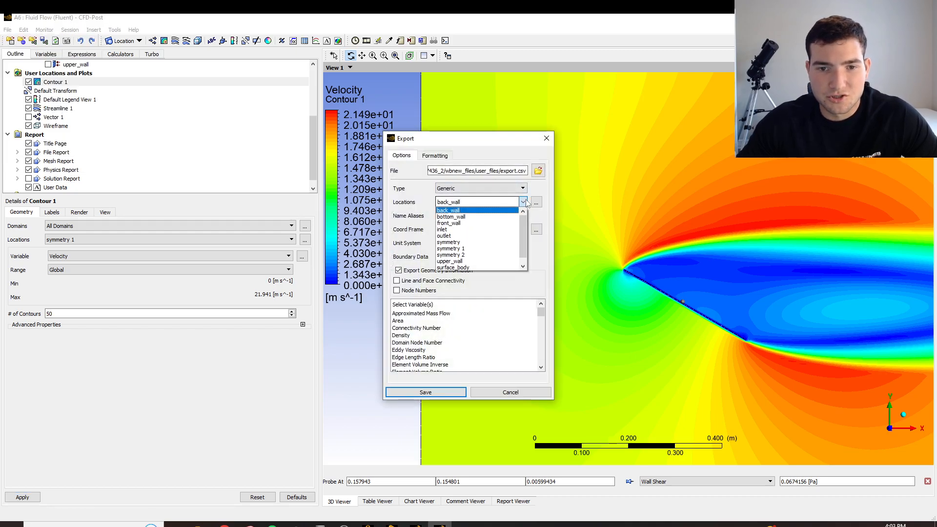
{"action": "left_click", "coordinate": [505, 263]}
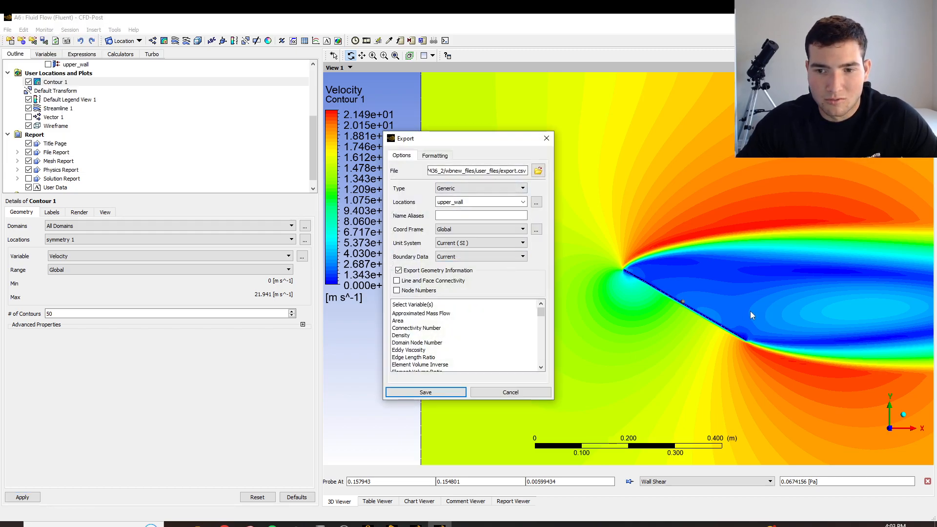
{"action": "scroll", "coordinate": [439, 322], "scroll_direction": "down", "scroll_amount": 15}
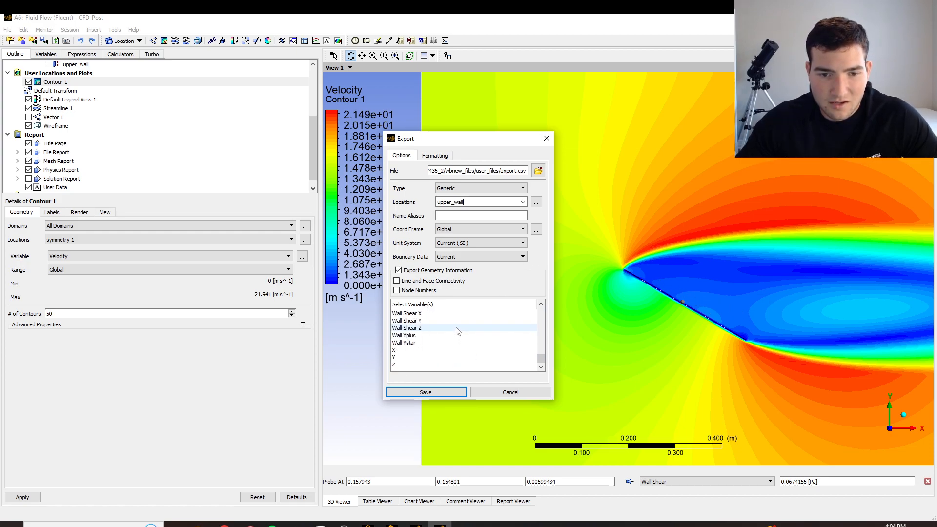
{"action": "left_click", "coordinate": [406, 313]}
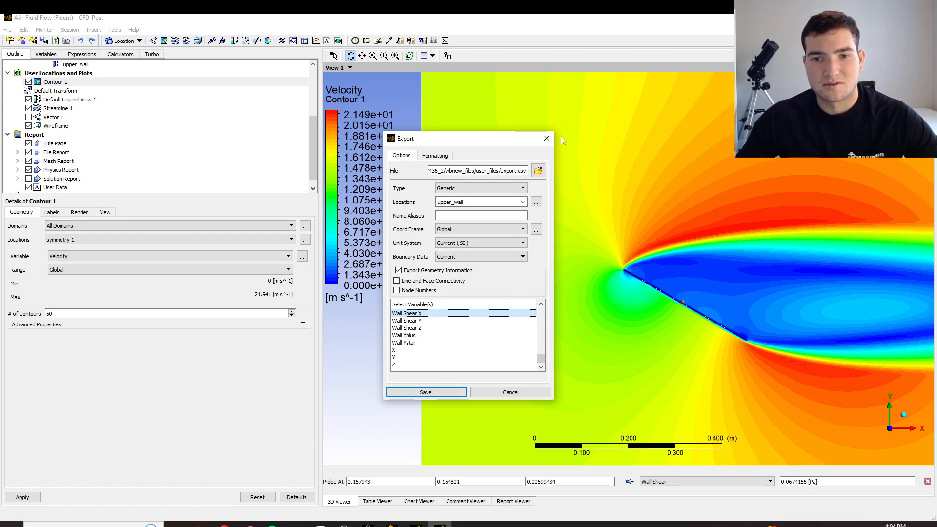
{"action": "left_click", "coordinate": [545, 139]}
{"action": "scroll", "coordinate": [830, 276], "scroll_direction": "down", "scroll_amount": 5}
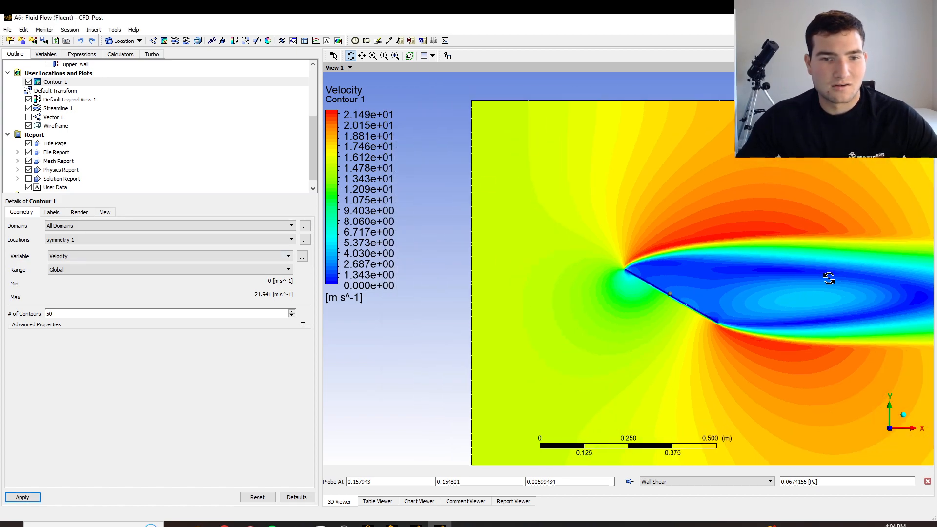
{"action": "scroll", "coordinate": [813, 266], "scroll_direction": "down", "scroll_amount": 4}
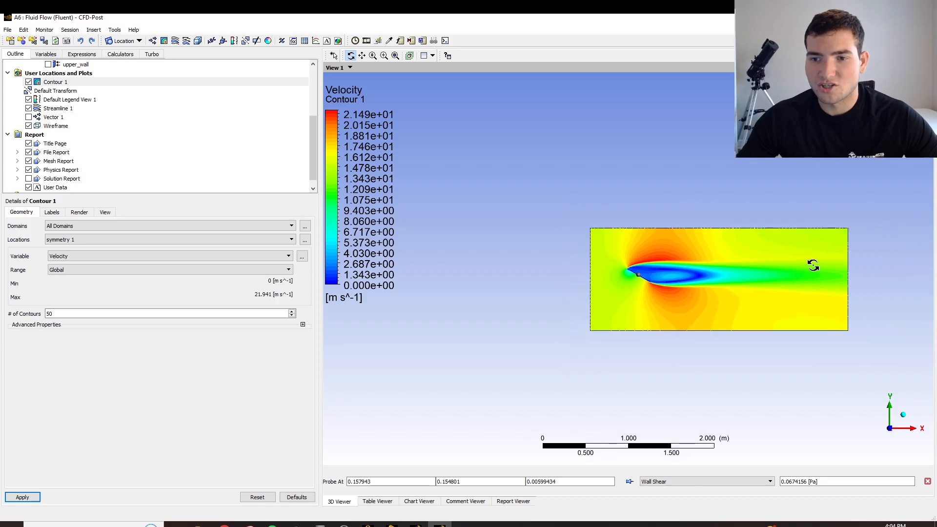